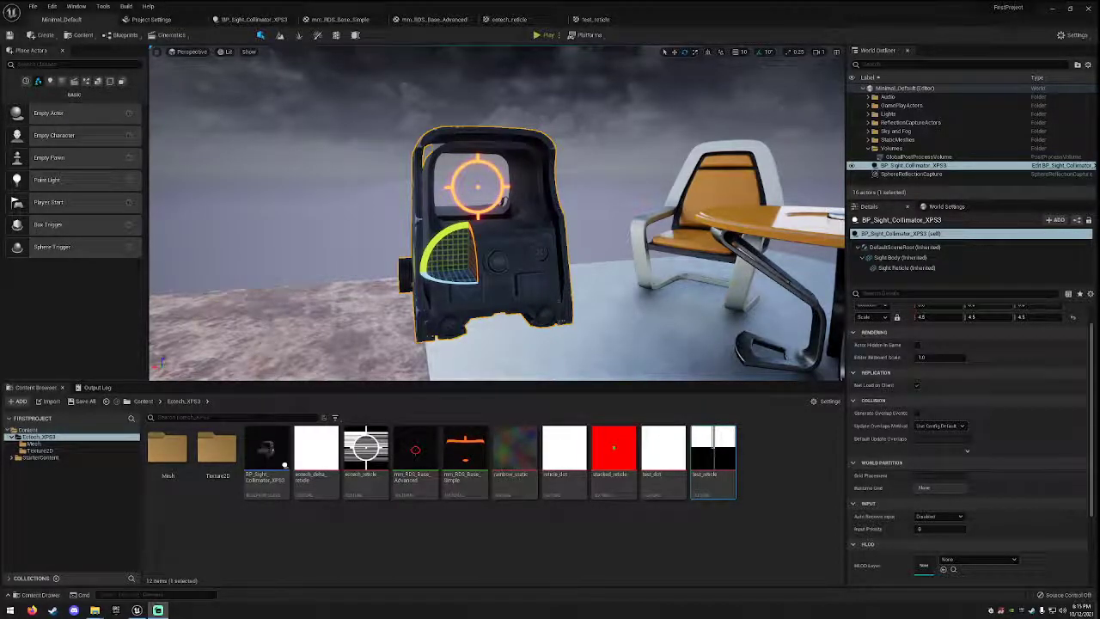
# Step: Deselect the Content Browser assets and open the mm_RDS_Base_Simple material for editing
pyautogui.click(334, 531)
pyautogui.moveTo(275, 453)
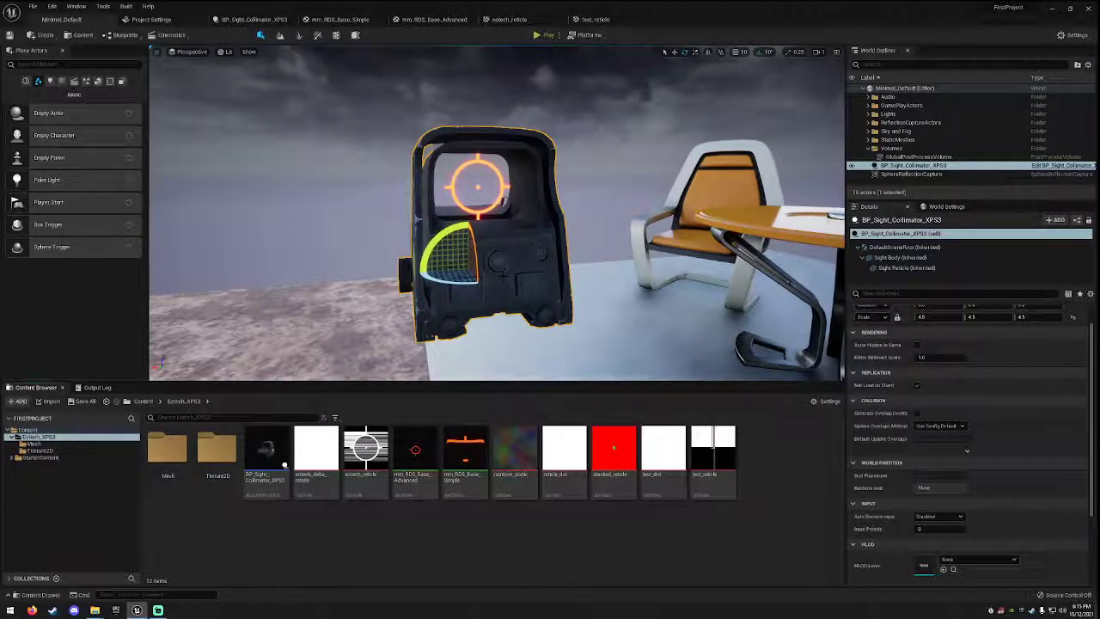
pyautogui.moveTo(341, 443)
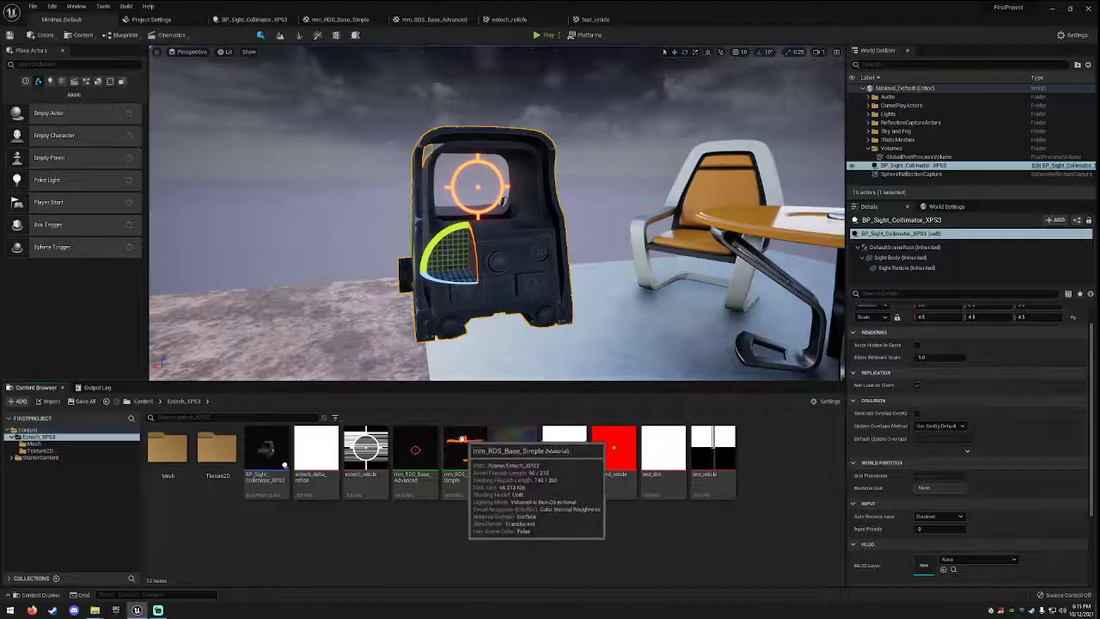
pyautogui.doubleClick(462, 440)
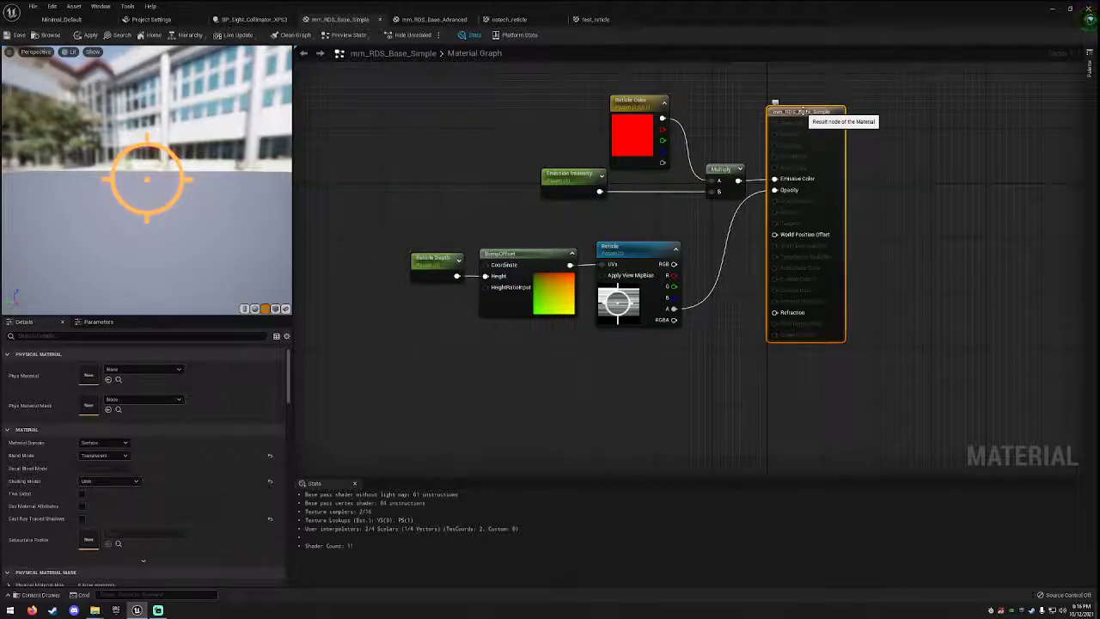
# Step: Confirm the material uses Translucent blend mode and Unlit shading, leaving both unchanged
pyautogui.click(105, 458)
pyautogui.click(113, 459)
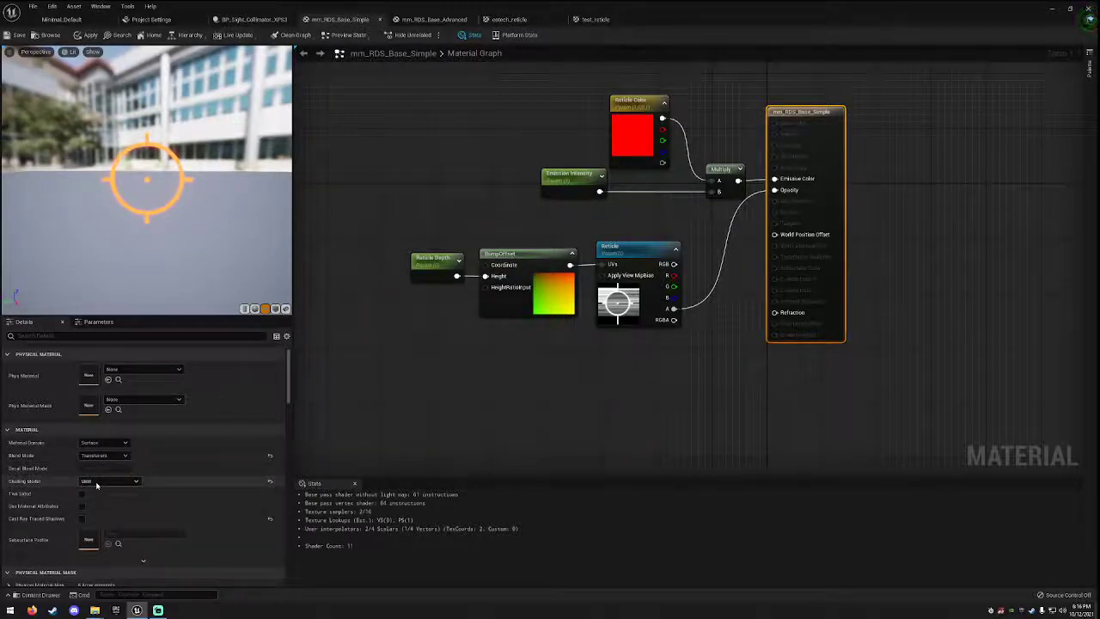
pyautogui.click(96, 484)
pyautogui.click(90, 491)
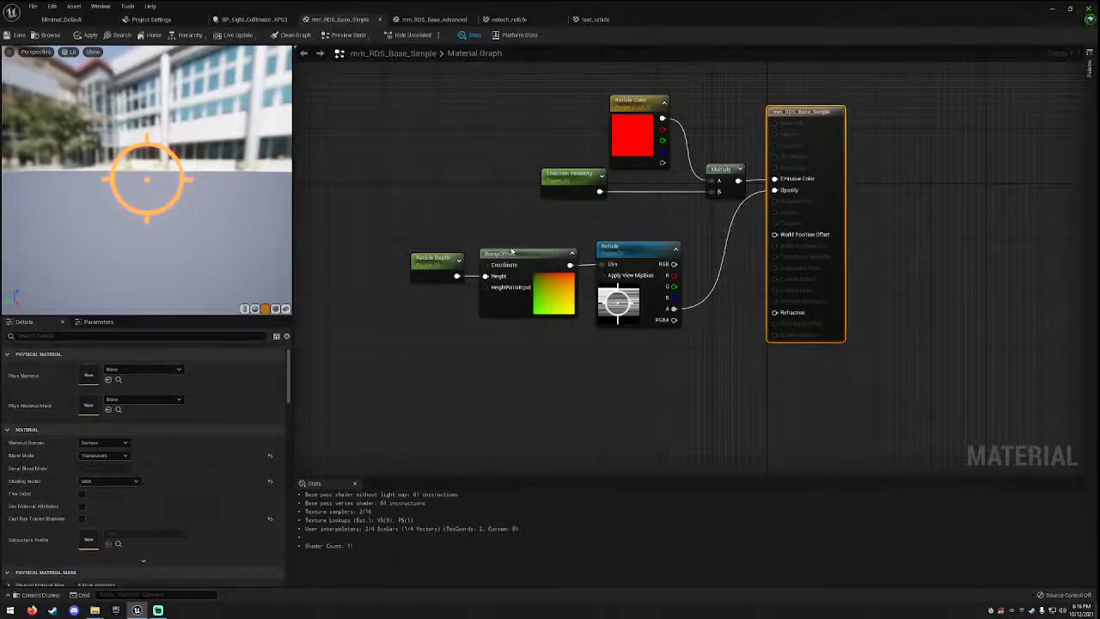
# Step: Set the Emission Intensity parameter's default to 10, then 50, and view the brighter reticle
pyautogui.moveTo(517, 183); pyautogui.dragTo(894, 209)
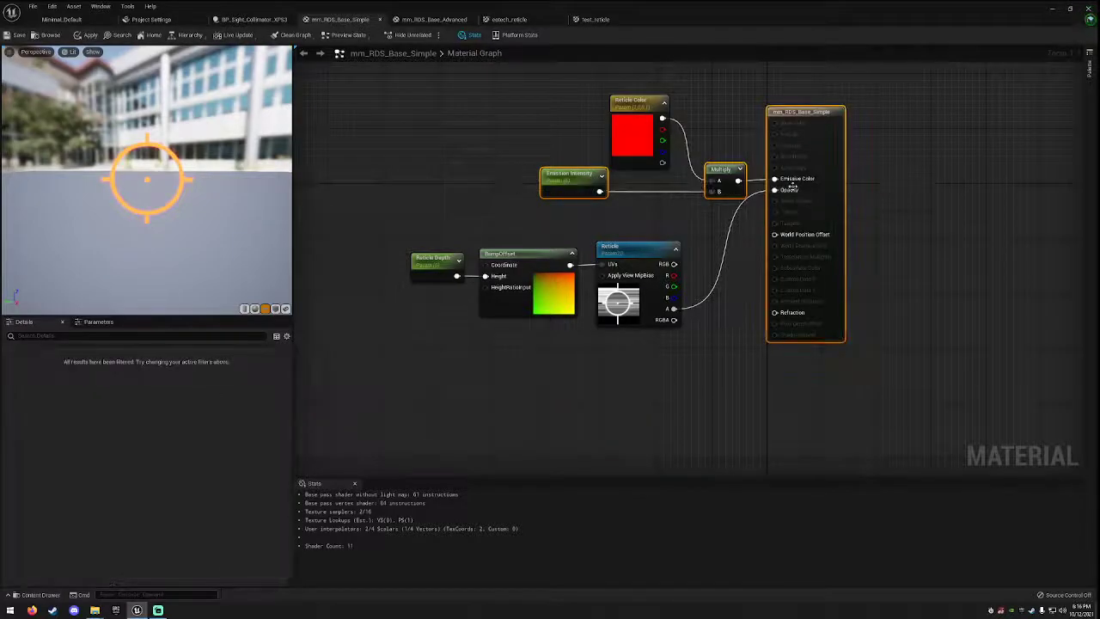
pyautogui.click(471, 195)
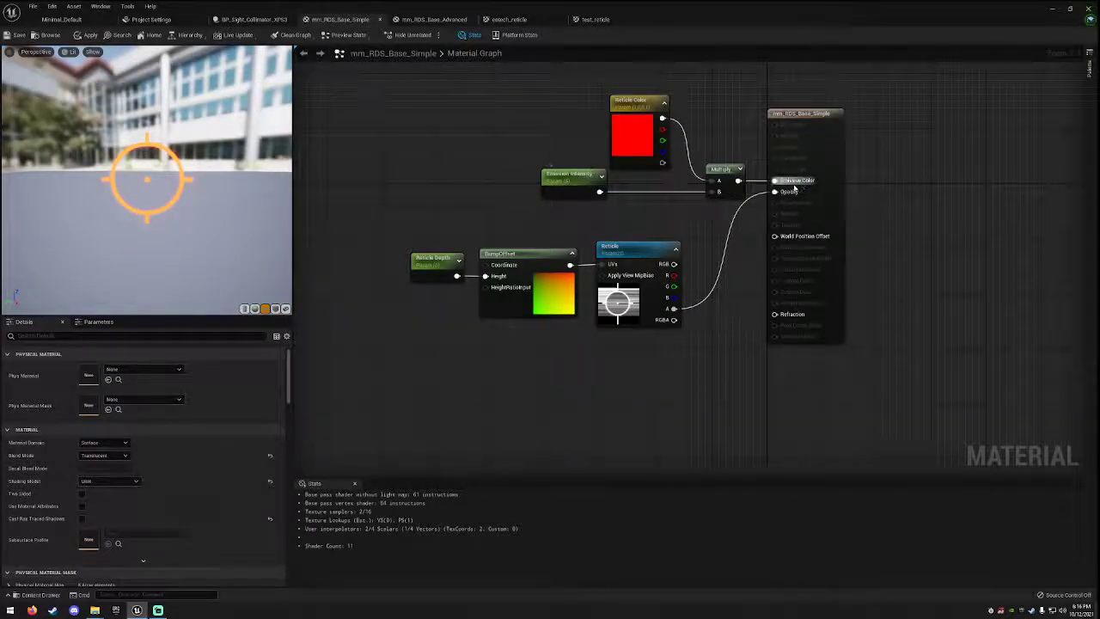
pyautogui.click(567, 172)
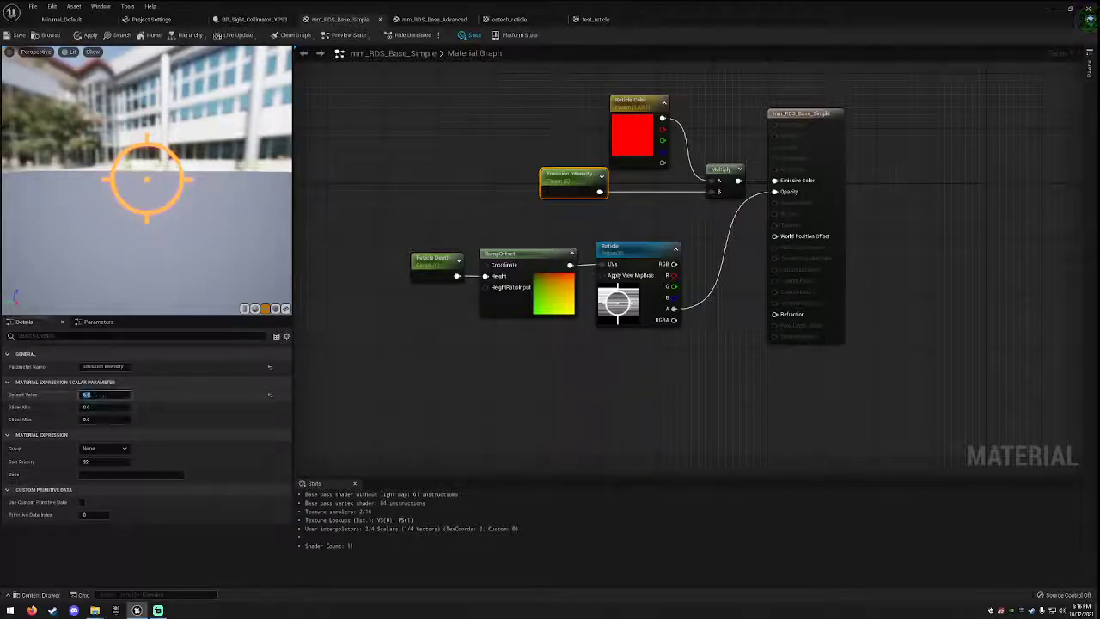
pyautogui.click(104, 394)
pyautogui.write('1')
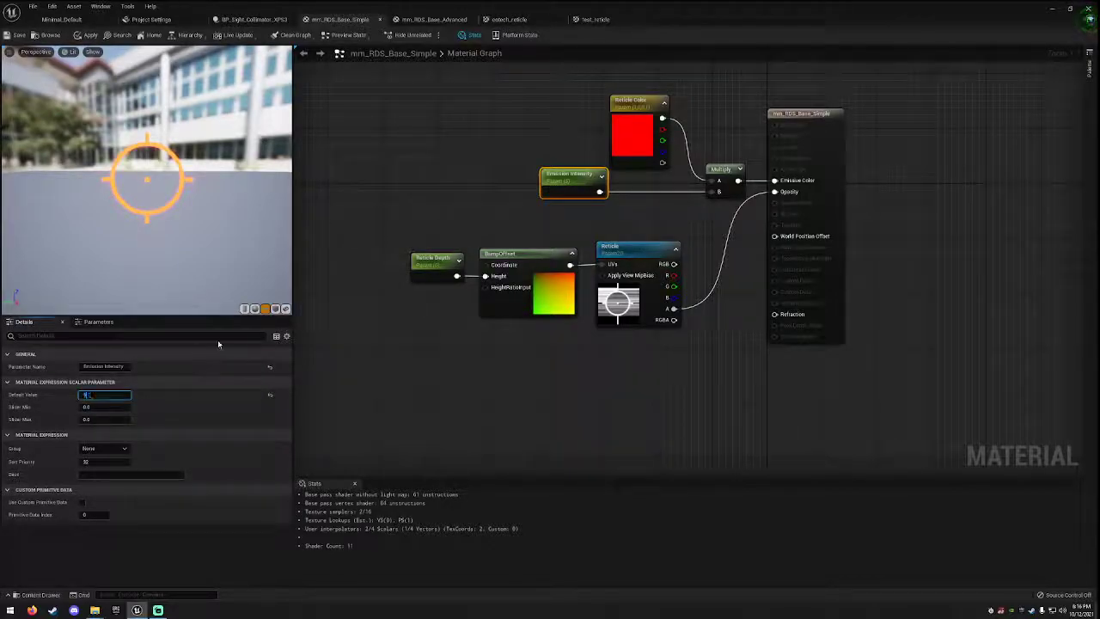
pyautogui.write('0')
pyautogui.press('Return')
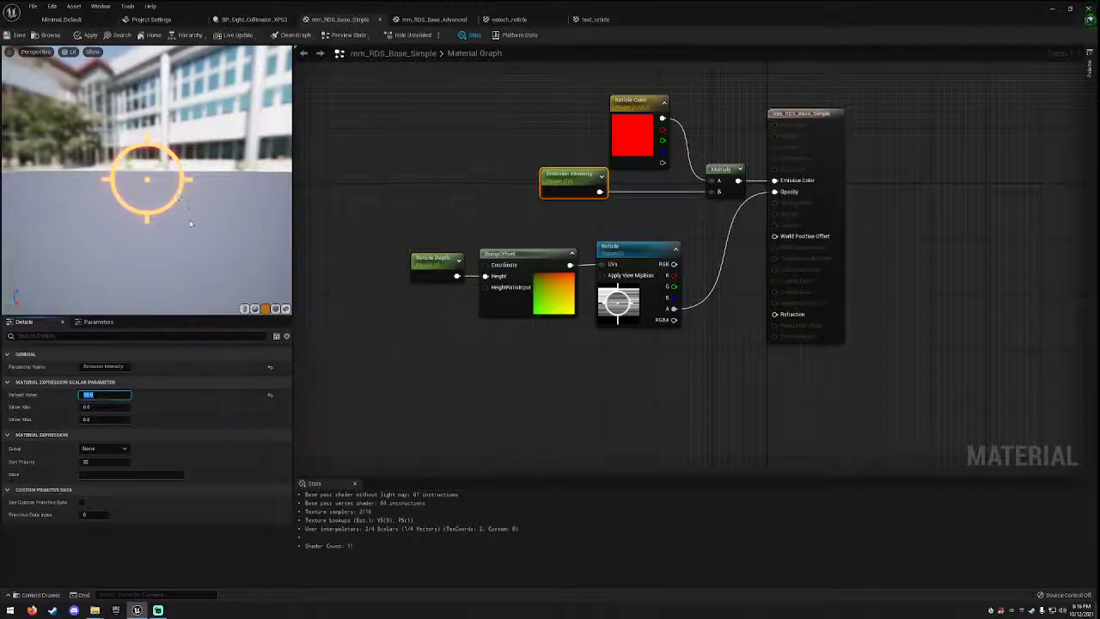
pyautogui.write('50')
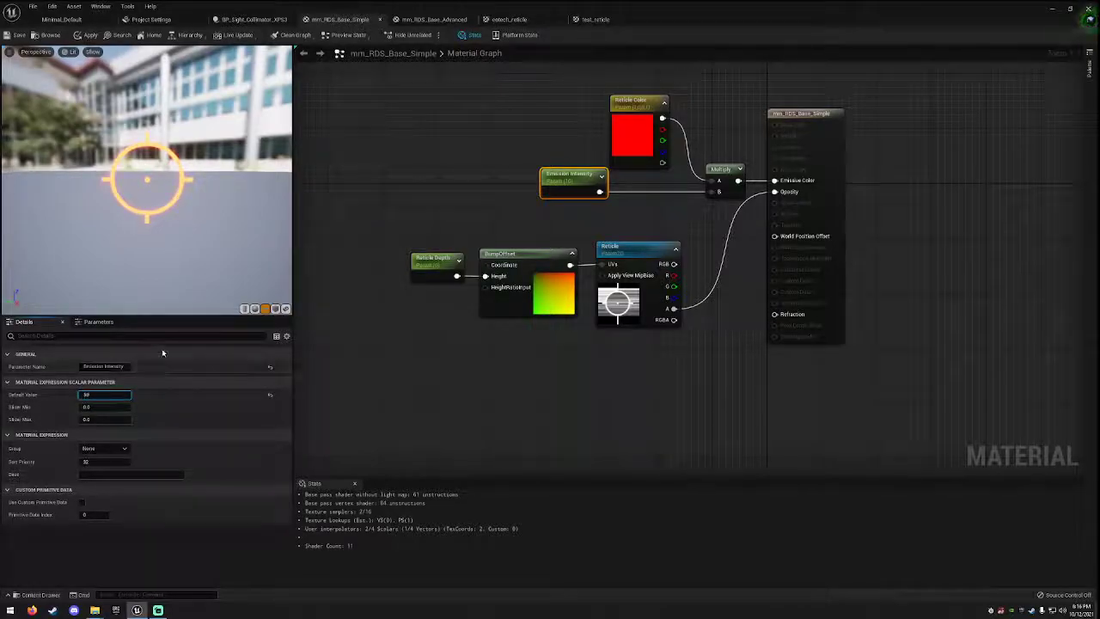
pyautogui.press('Return')
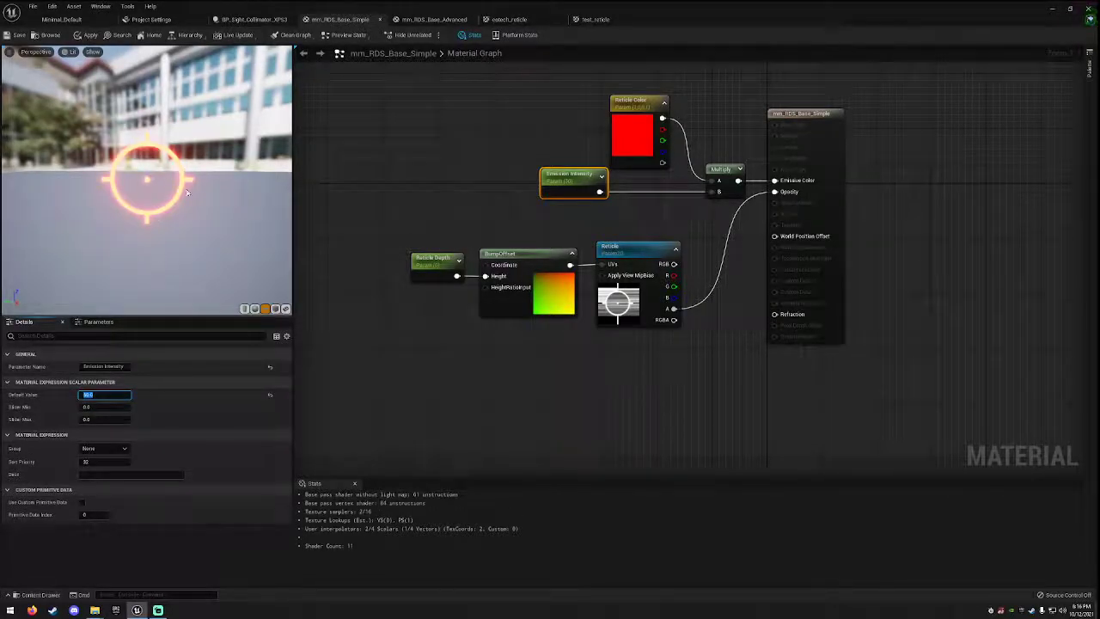
pyautogui.moveTo(188, 193); pyautogui.dragTo(258, 202)
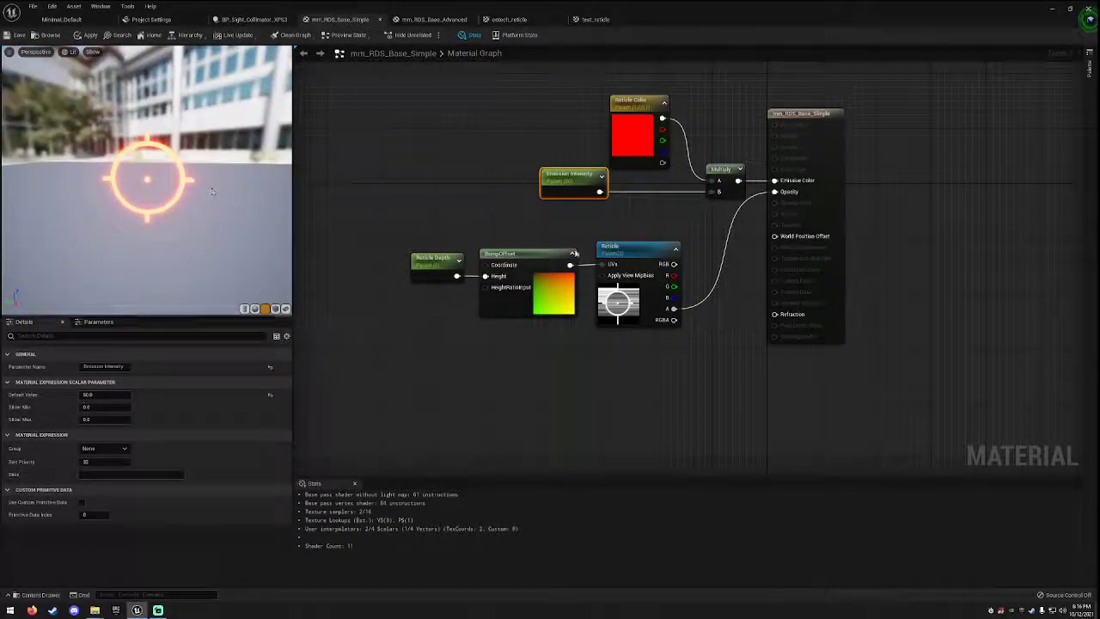
# Step: Connect the Reticle texture node's alpha to the material's Opacity input
pyautogui.click(650, 267)
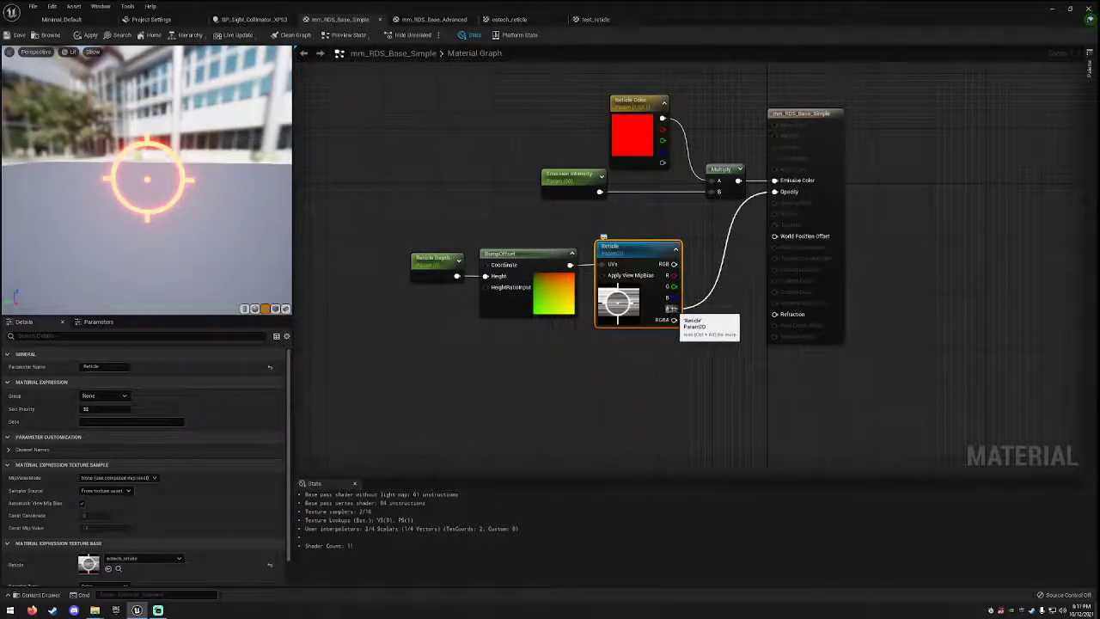
pyautogui.moveTo(776, 192); pyautogui.dragTo(776, 193)
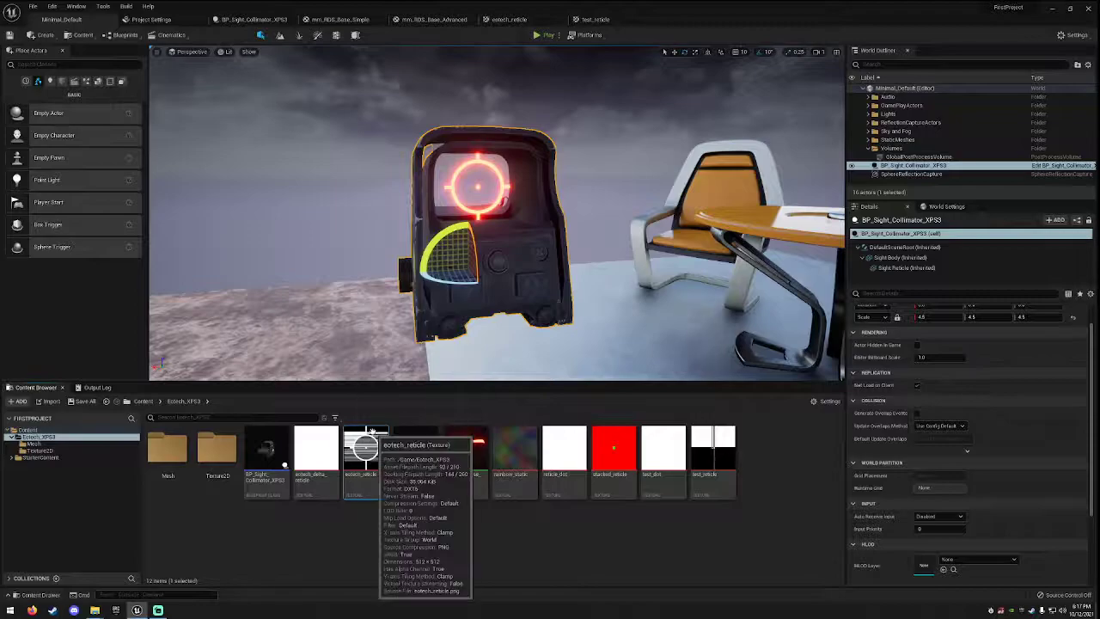
# Step: Open eotech_reticle and turn the R, G, B channels off to view alpha, then back on
pyautogui.doubleClick(367, 449)
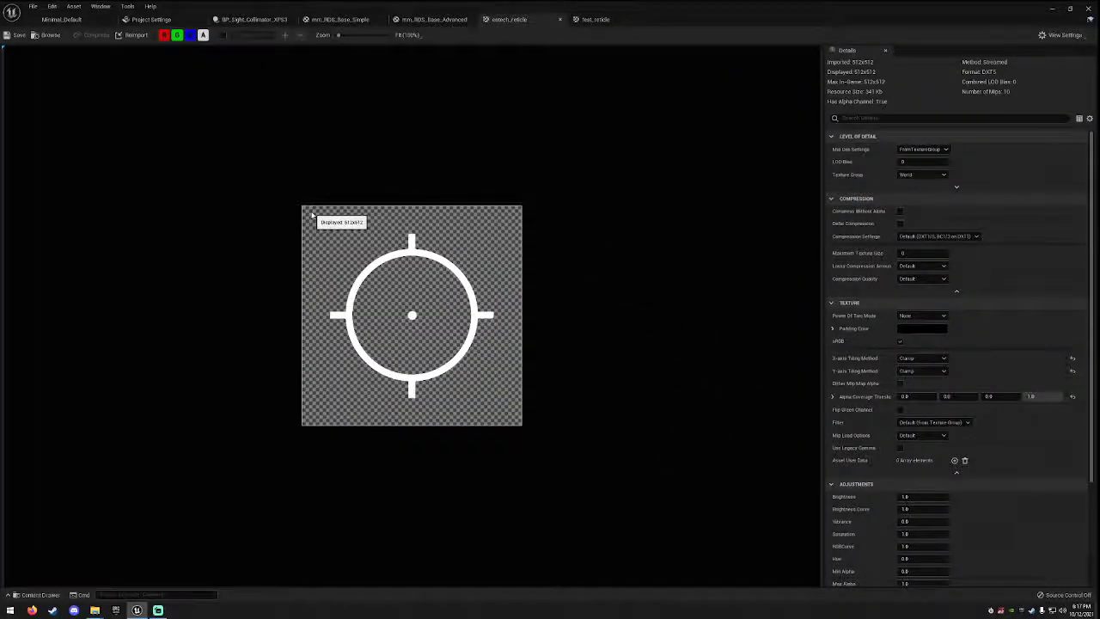
pyautogui.click(163, 35)
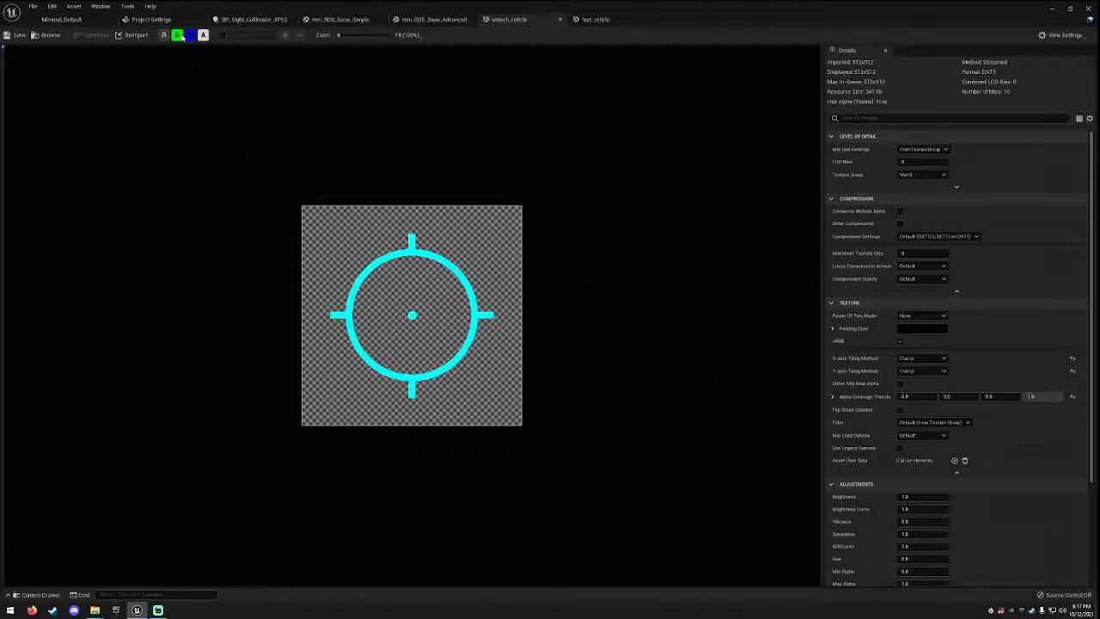
pyautogui.click(177, 35)
pyautogui.click(190, 35)
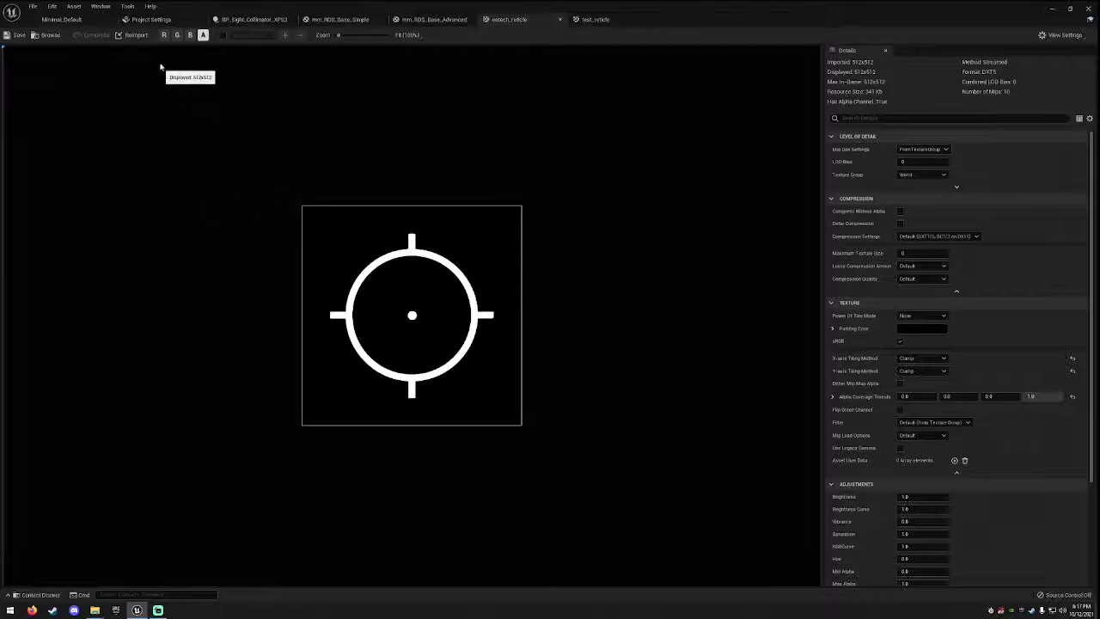
pyautogui.click(164, 35)
pyautogui.click(177, 36)
pyautogui.click(190, 35)
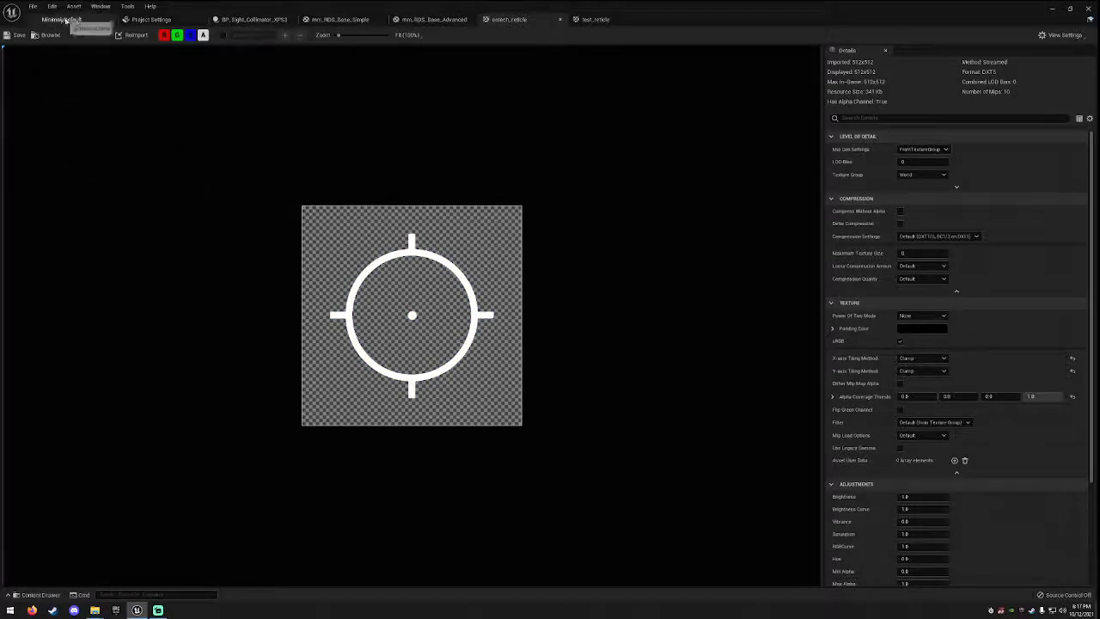
# Step: In mm_RDS_Base_Simple, wire BumpOffset's output into the Reticle texture's UVs and select Reticle Depth
pyautogui.click(340, 18)
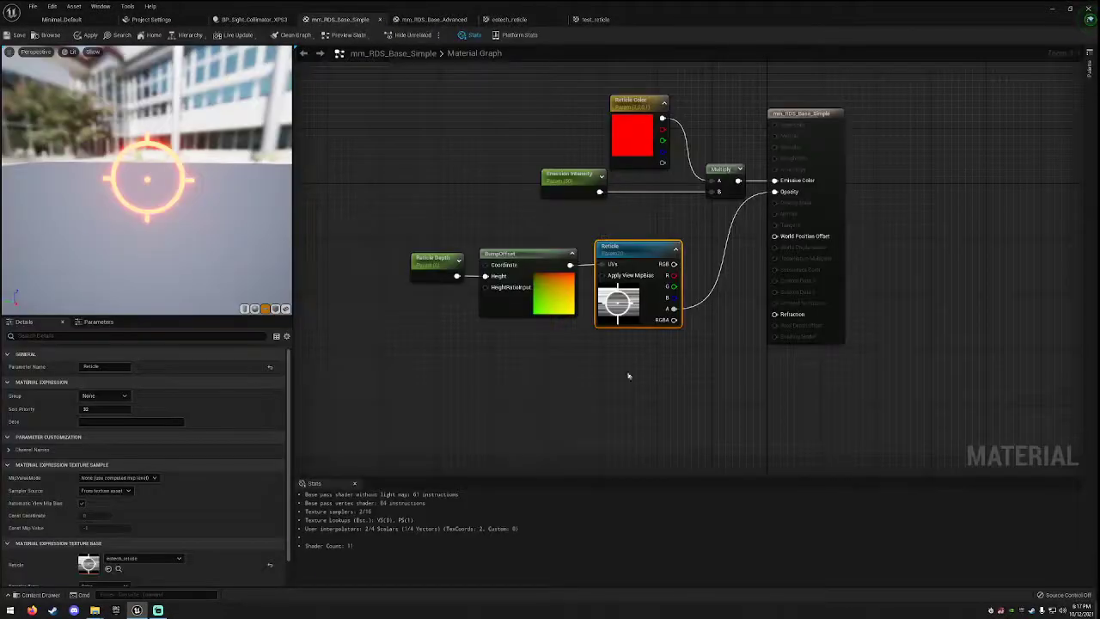
pyautogui.moveTo(380, 219); pyautogui.dragTo(554, 320)
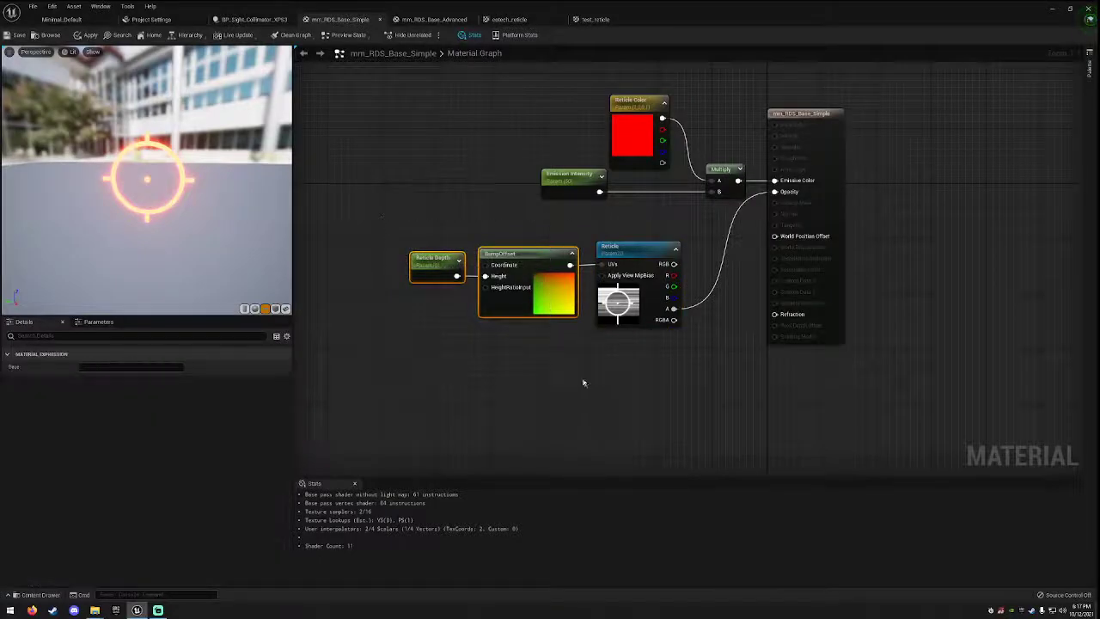
pyautogui.click(561, 348)
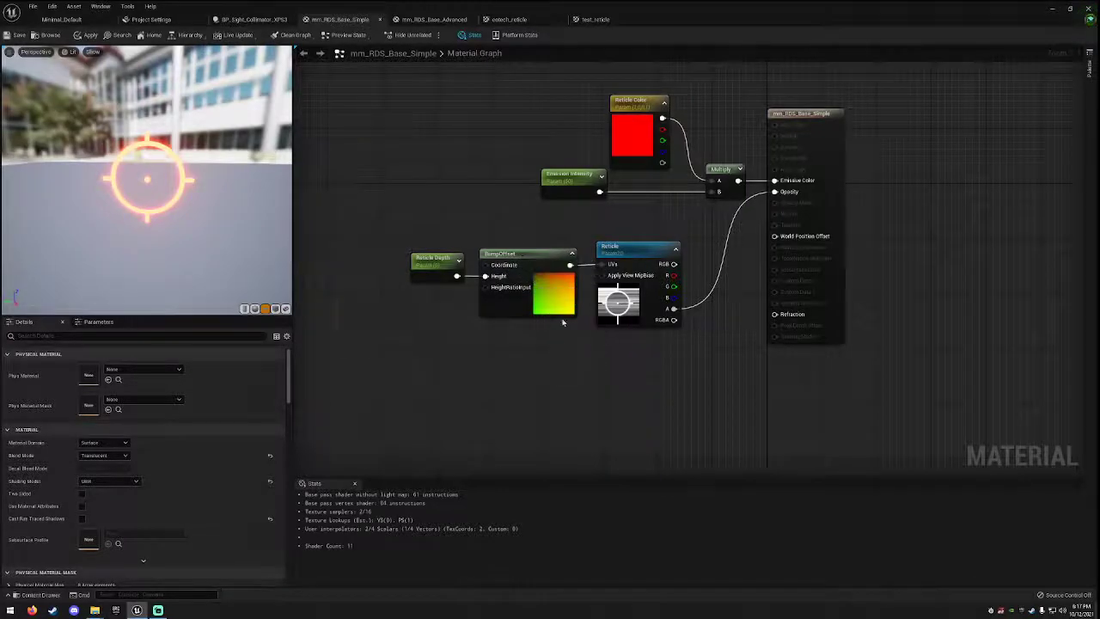
pyautogui.moveTo(570, 265); pyautogui.dragTo(598, 265)
pyautogui.click(444, 264)
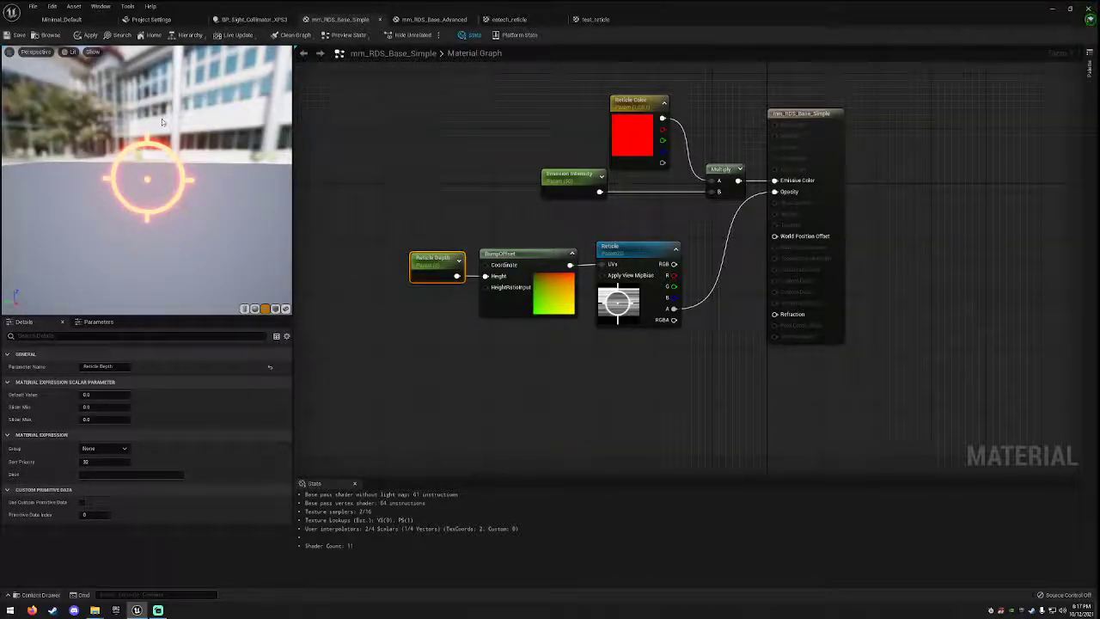
# Step: Preview the material on a cylinder and try Reticle Depth values of -100 and -800
pyautogui.click(245, 309)
pyautogui.moveTo(146, 181); pyautogui.dragTo(12, 207)
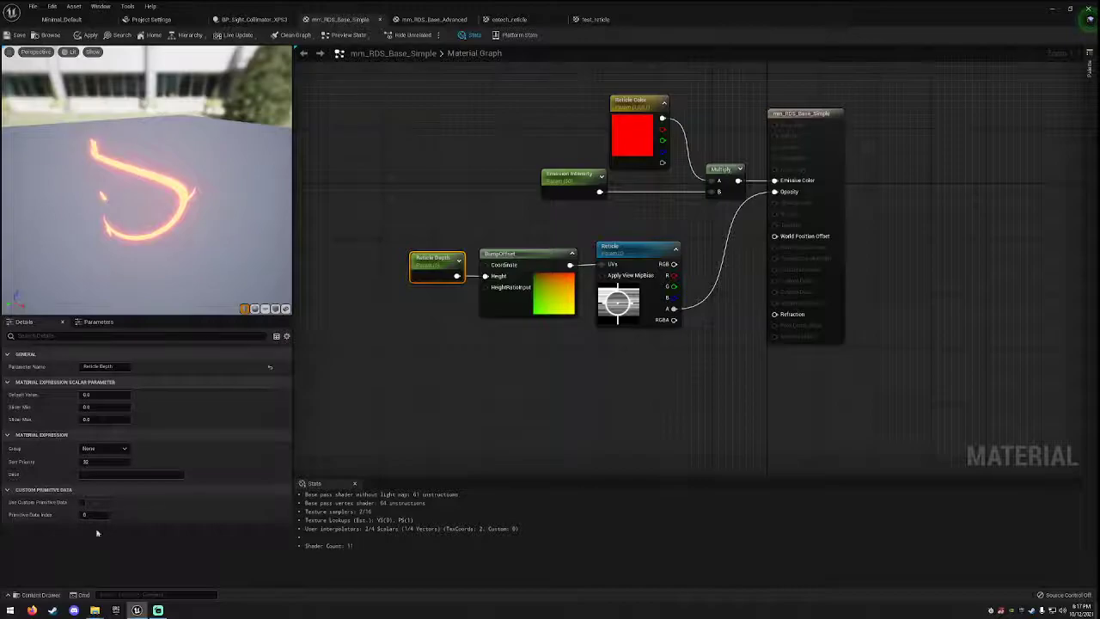
pyautogui.click(123, 394)
pyautogui.write('-100')
pyautogui.press('Return')
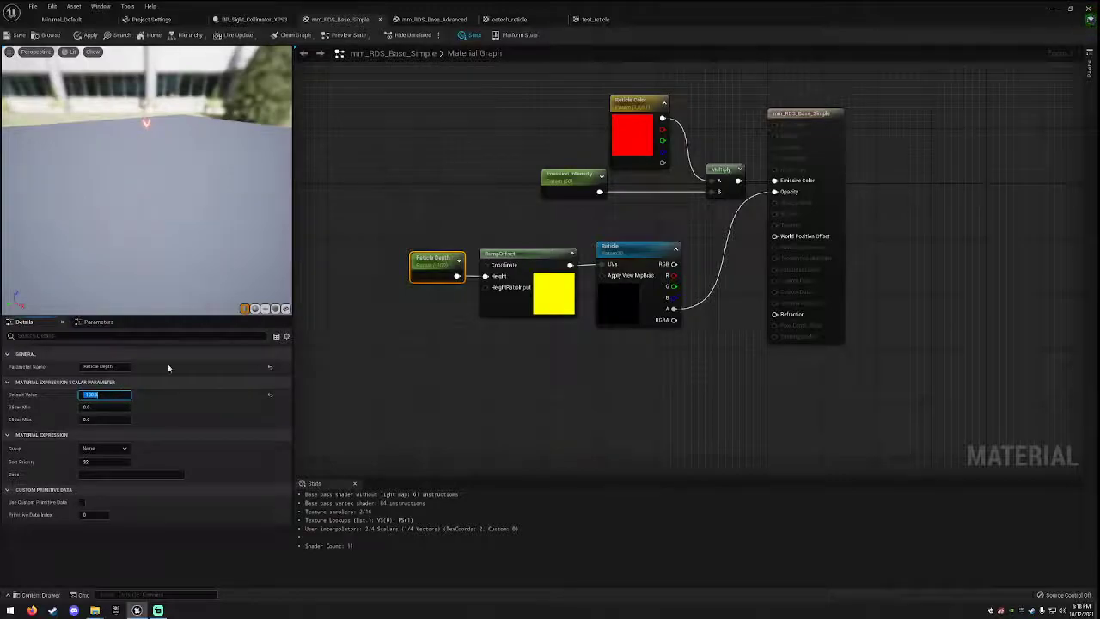
pyautogui.write('-800')
pyautogui.press('Return')
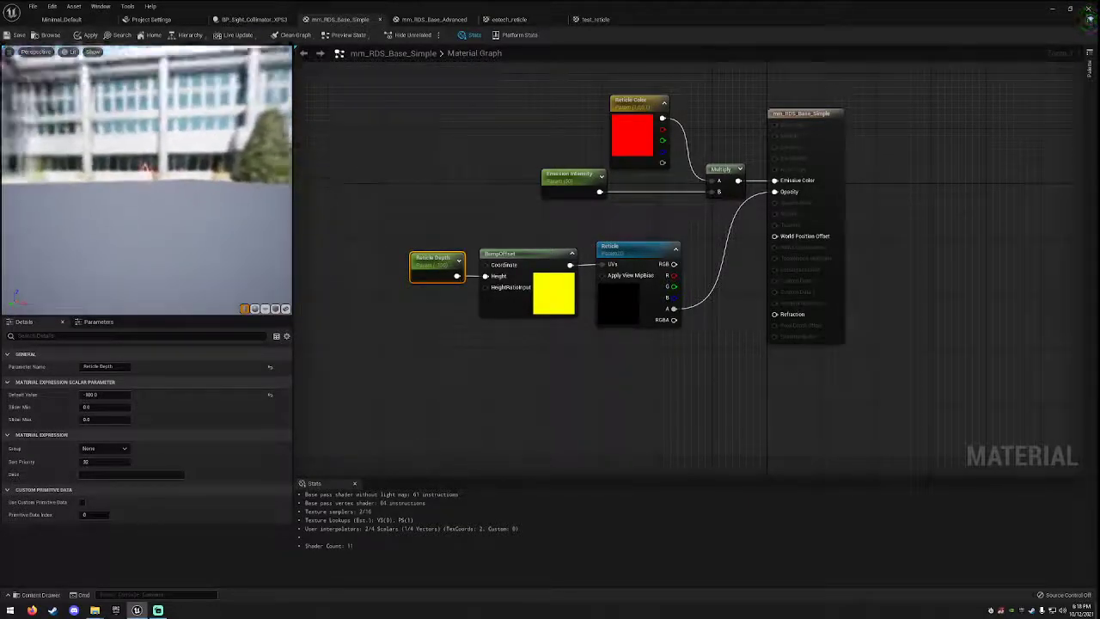
pyautogui.moveTo(144, 219); pyautogui.dragTo(144, 218)
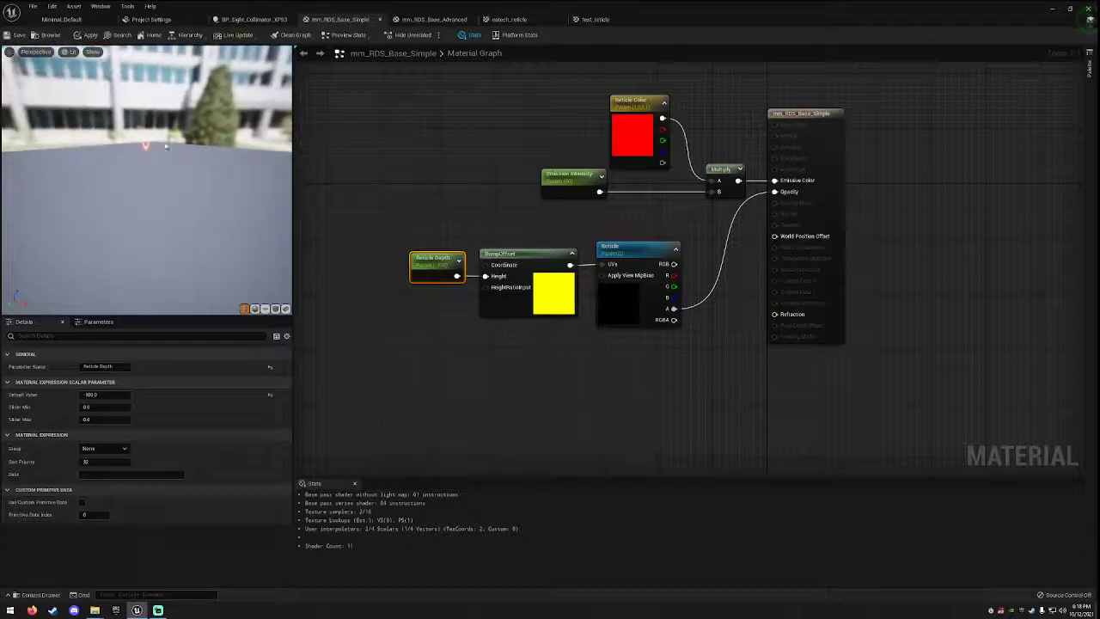
pyautogui.click(265, 308)
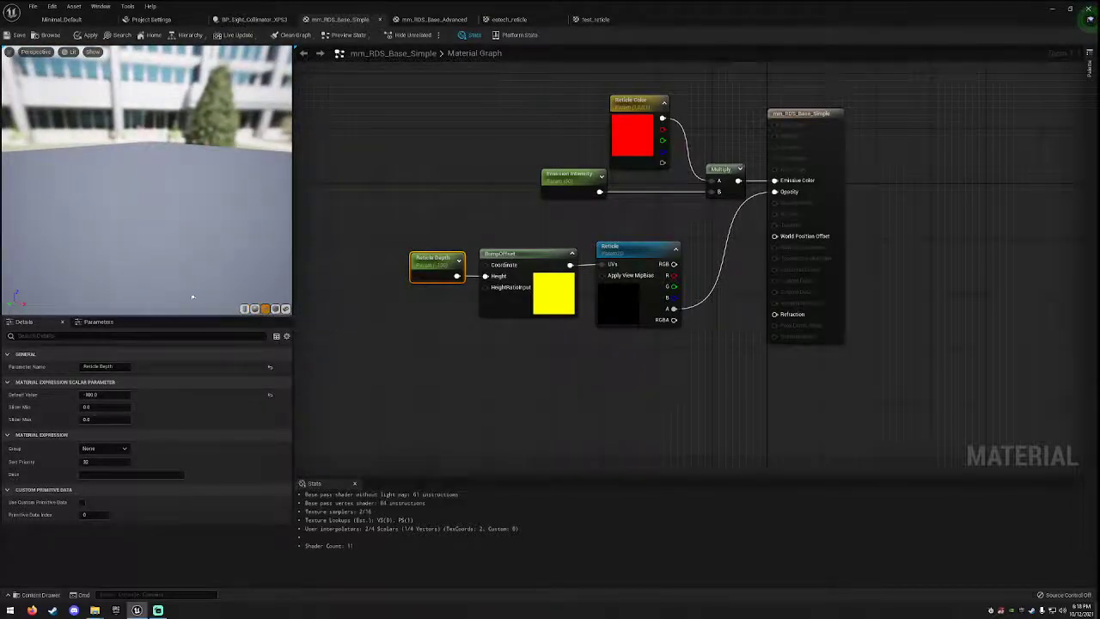
# Step: Set eotech_reticle's X and Y tiling to Wrap and view the tiled reticles in the material preview
pyautogui.click(631, 305)
pyautogui.doubleClick(90, 559)
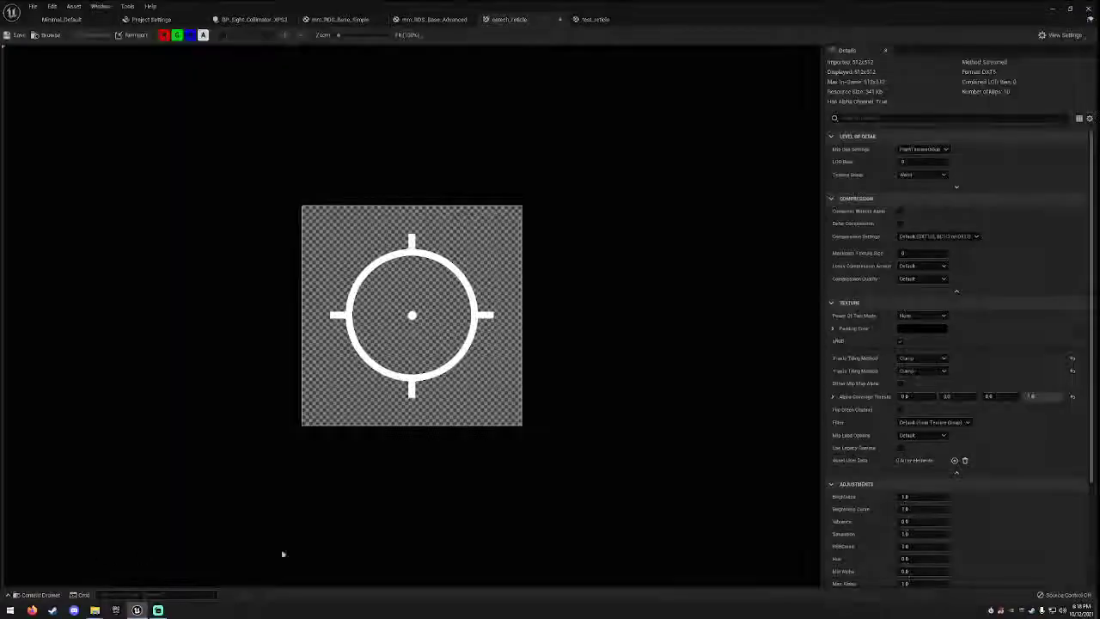
pyautogui.click(916, 358)
pyautogui.click(911, 368)
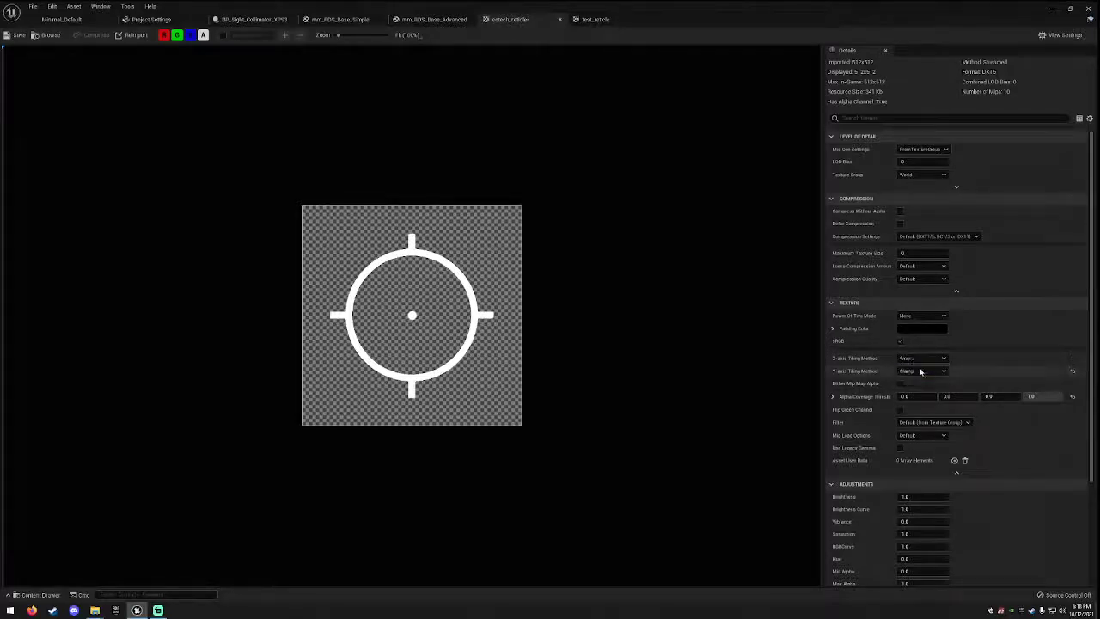
pyautogui.click(913, 371)
pyautogui.click(912, 381)
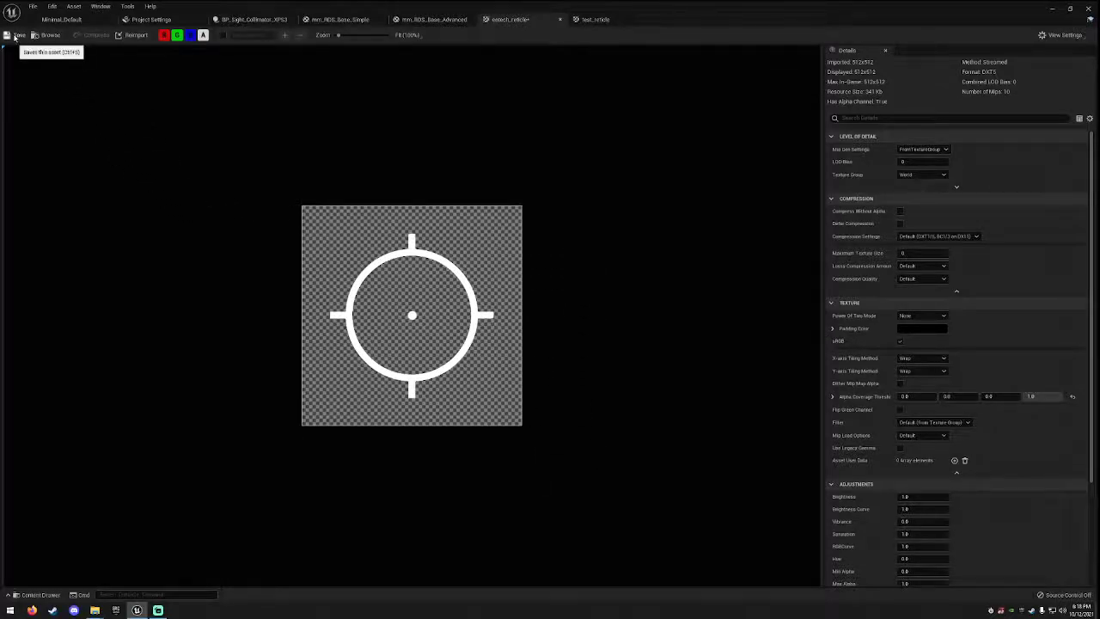
pyautogui.click(357, 19)
pyautogui.moveTo(134, 166)
pyautogui.mouseDown()
pyautogui.moveTo(150, 169)
pyautogui.moveTo(86, 182)
pyautogui.moveTo(137, 164)
pyautogui.mouseUp()
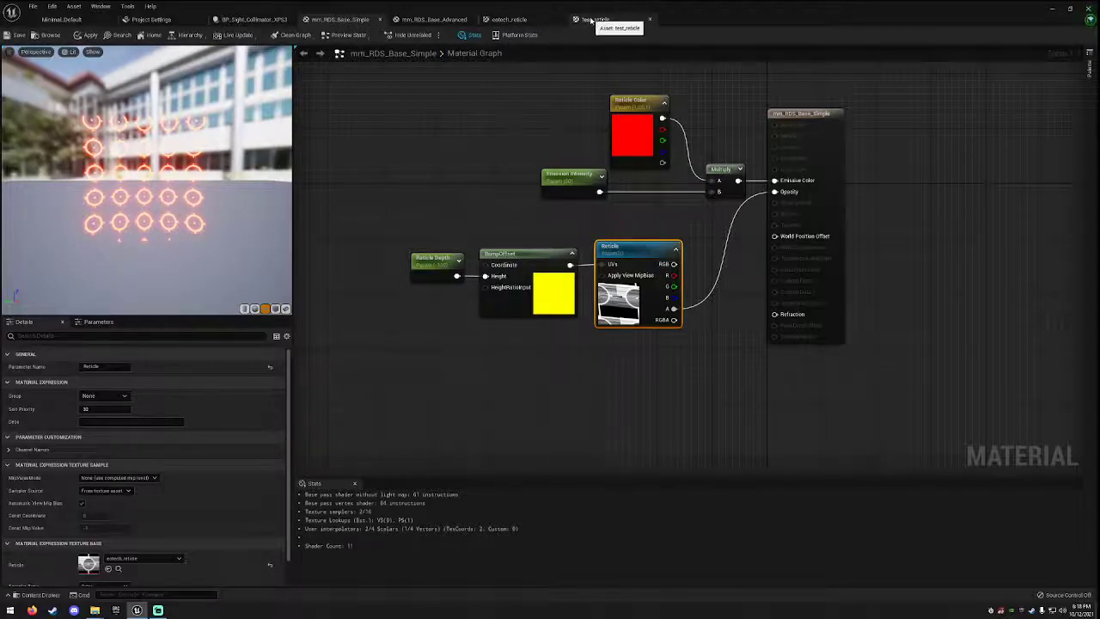
# Step: Set eotech_reticle's X and Y tiling back to Clamp and save the texture
pyautogui.click(540, 21)
pyautogui.click(924, 359)
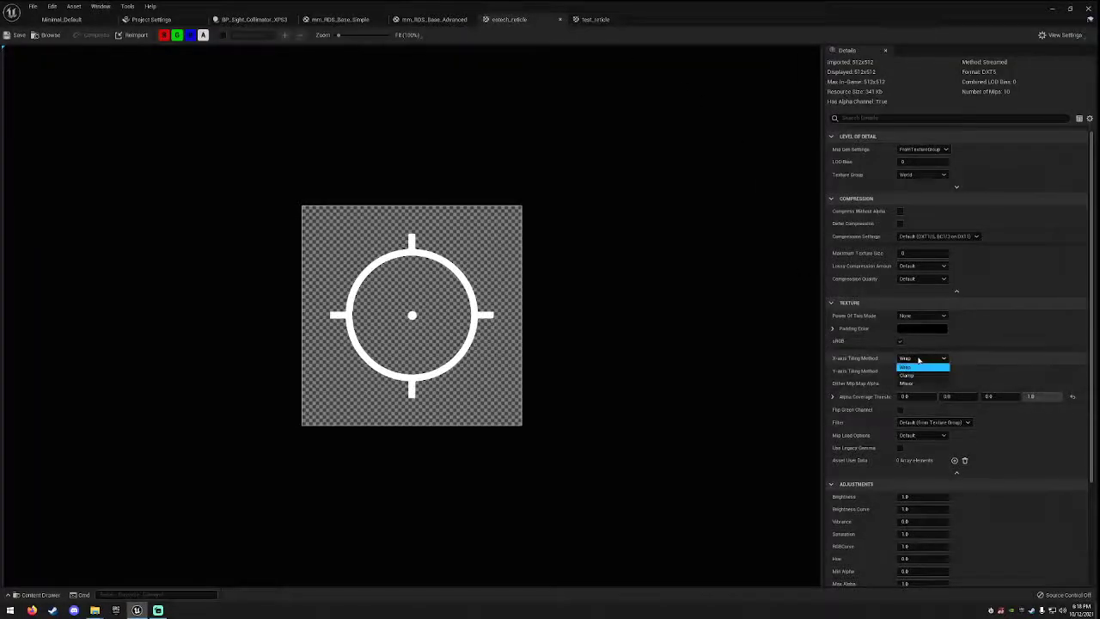
pyautogui.click(906, 375)
pyautogui.click(924, 371)
pyautogui.click(907, 387)
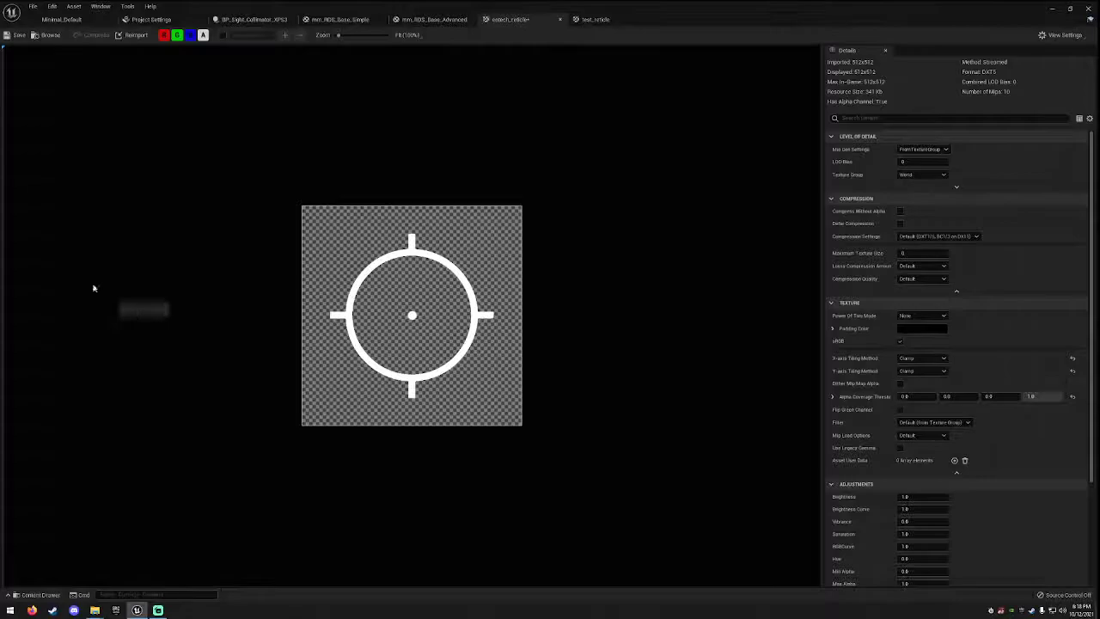
pyautogui.click(17, 38)
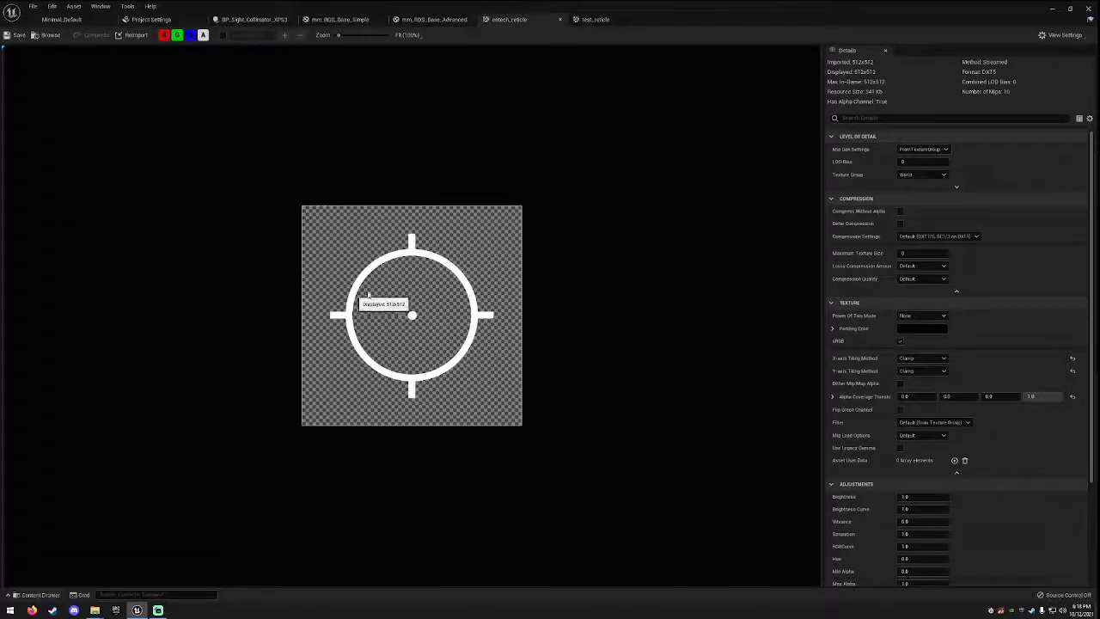
pyautogui.click(341, 19)
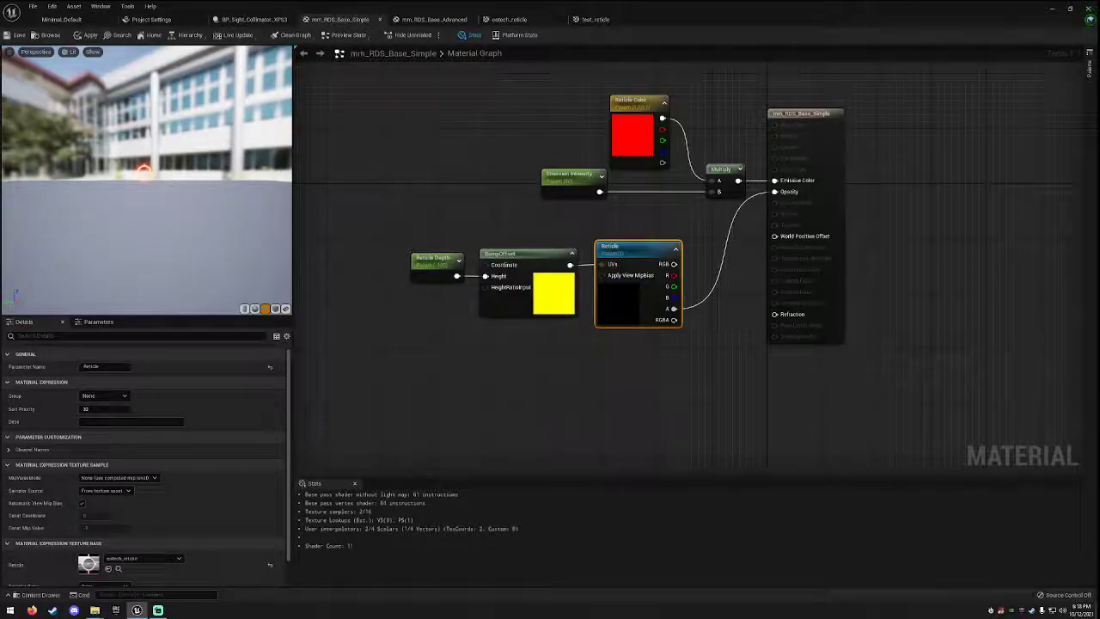
# Step: Check the single reticle on the level's sight, then open the BP_Sight_Collimator_XPS3 Blueprint
pyautogui.moveTo(171, 182); pyautogui.dragTo(169, 178, button='right')
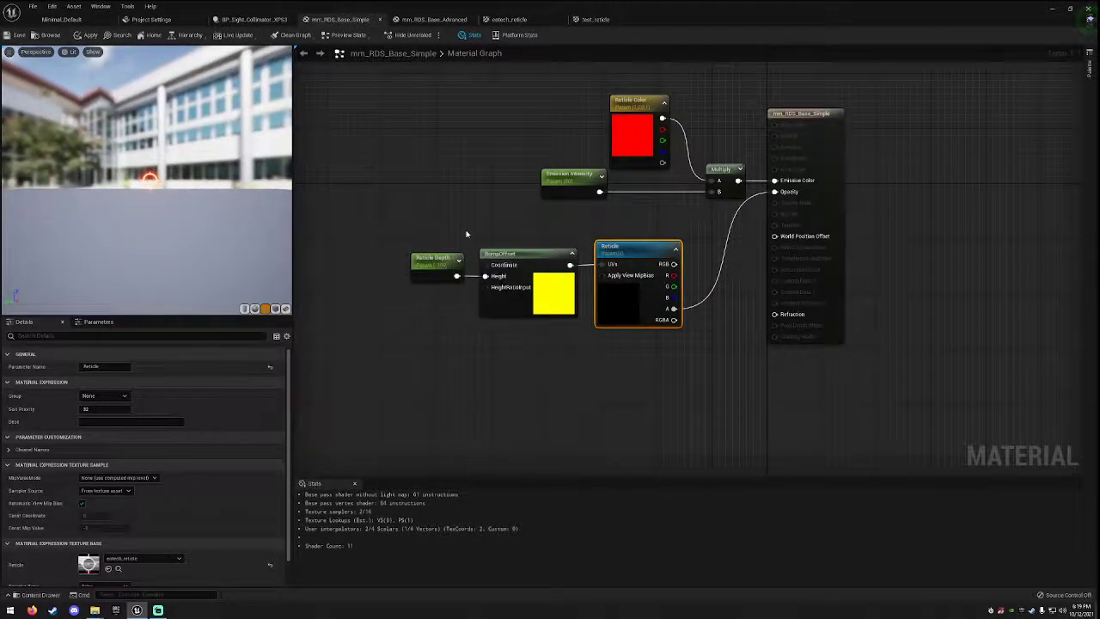
pyautogui.click(76, 21)
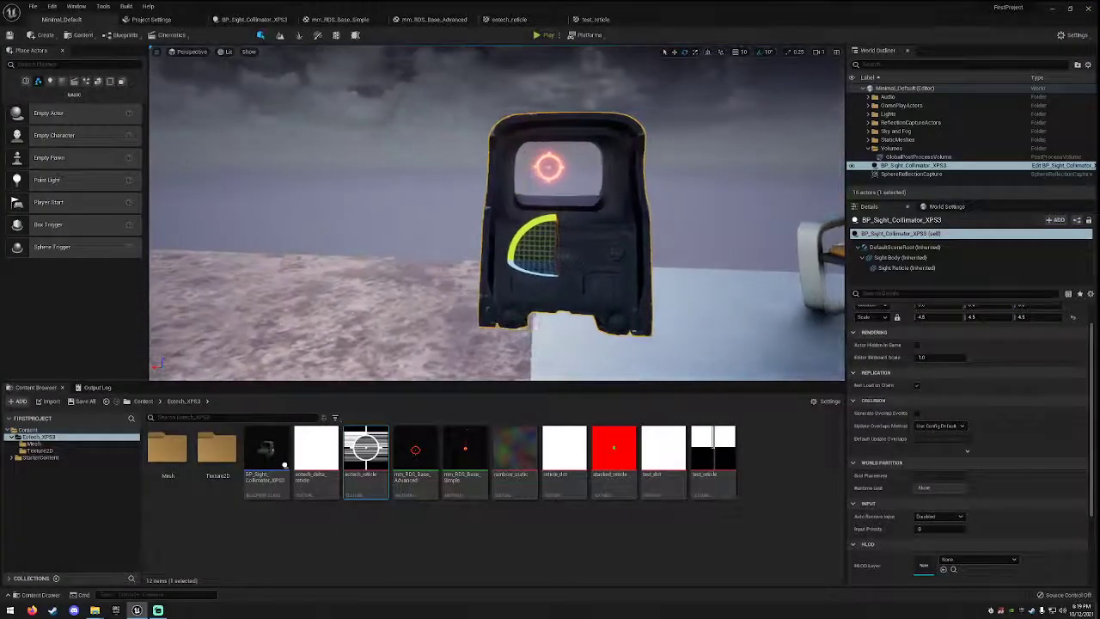
pyautogui.moveTo(497, 215)
pyautogui.keyDown('alt'); pyautogui.mouseDown()
pyautogui.moveTo(482, 215)
pyautogui.moveTo(507, 215)
pyautogui.mouseUp(); pyautogui.keyUp('alt')
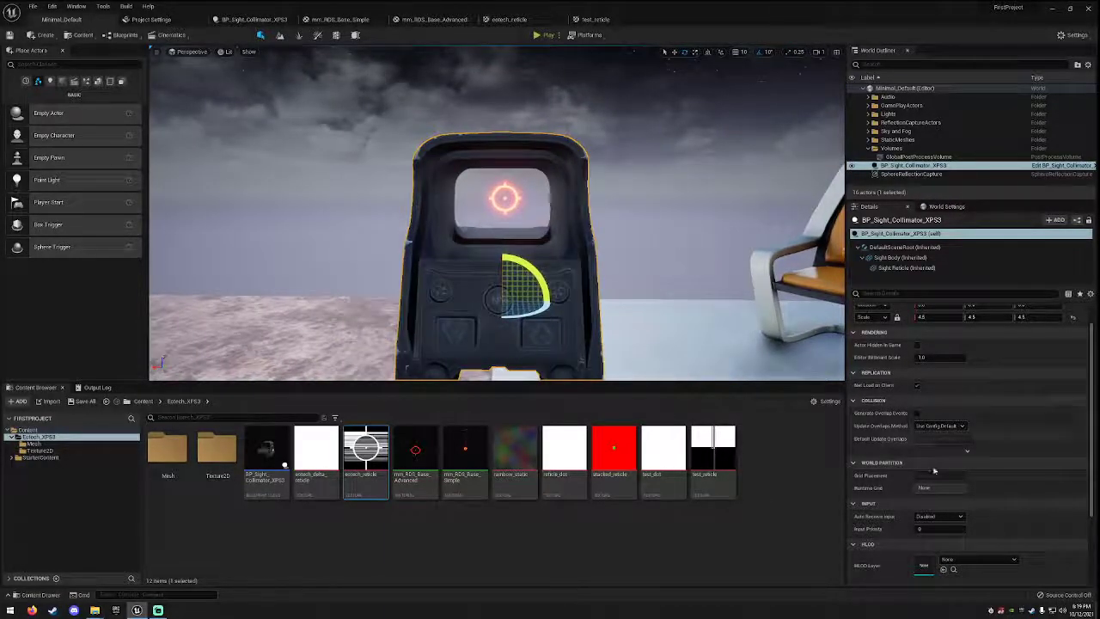
pyautogui.doubleClick(263, 442)
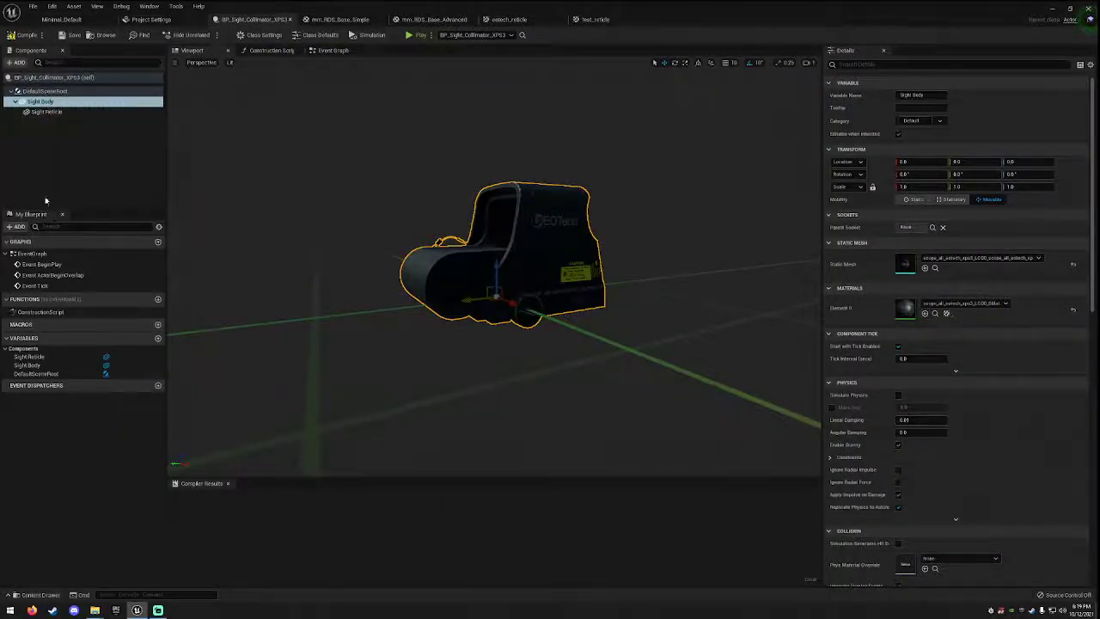
# Step: Select the Sight Reticle component, inspect it up close and front-on, then return to Minimal_Default
pyautogui.click(43, 112)
pyautogui.moveTo(730, 267); pyautogui.dragTo(619, 249)
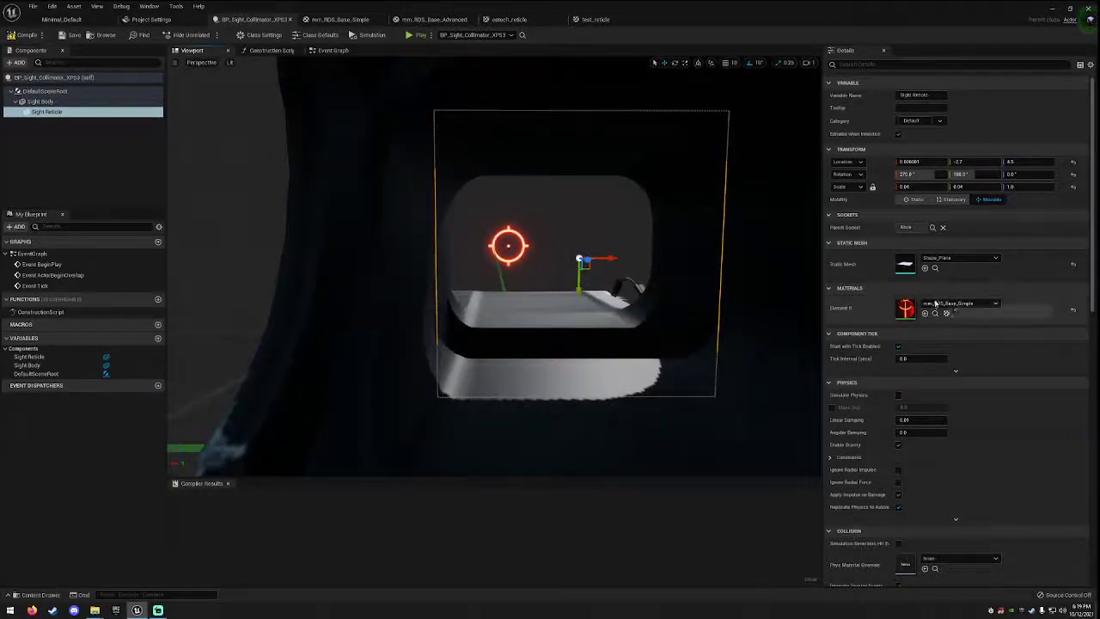
pyautogui.moveTo(494, 258); pyautogui.dragTo(507, 305)
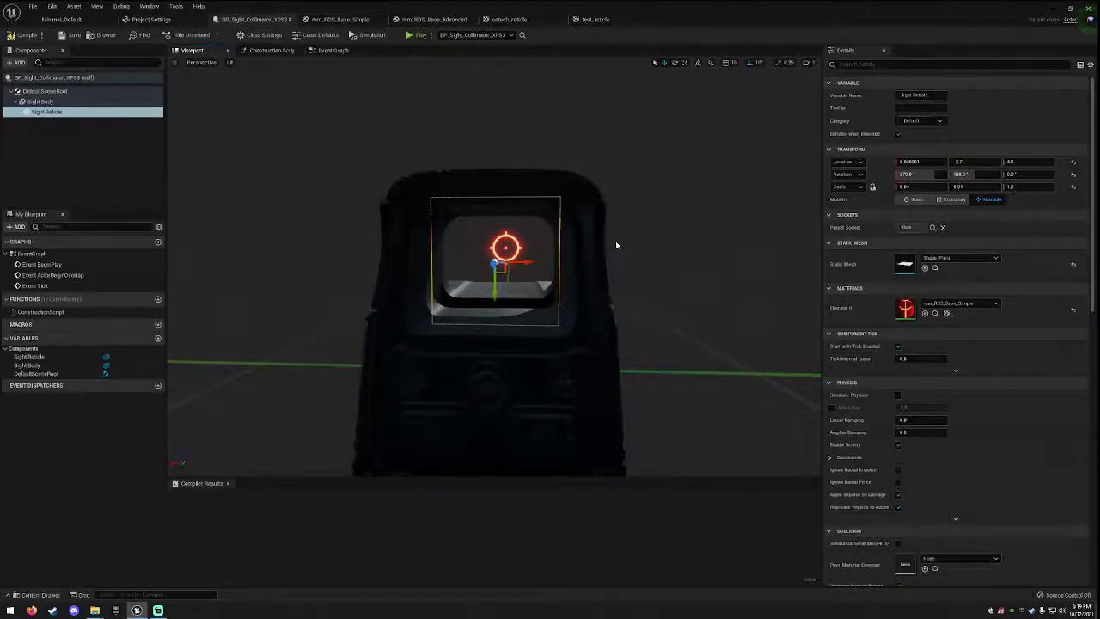
pyautogui.click(62, 18)
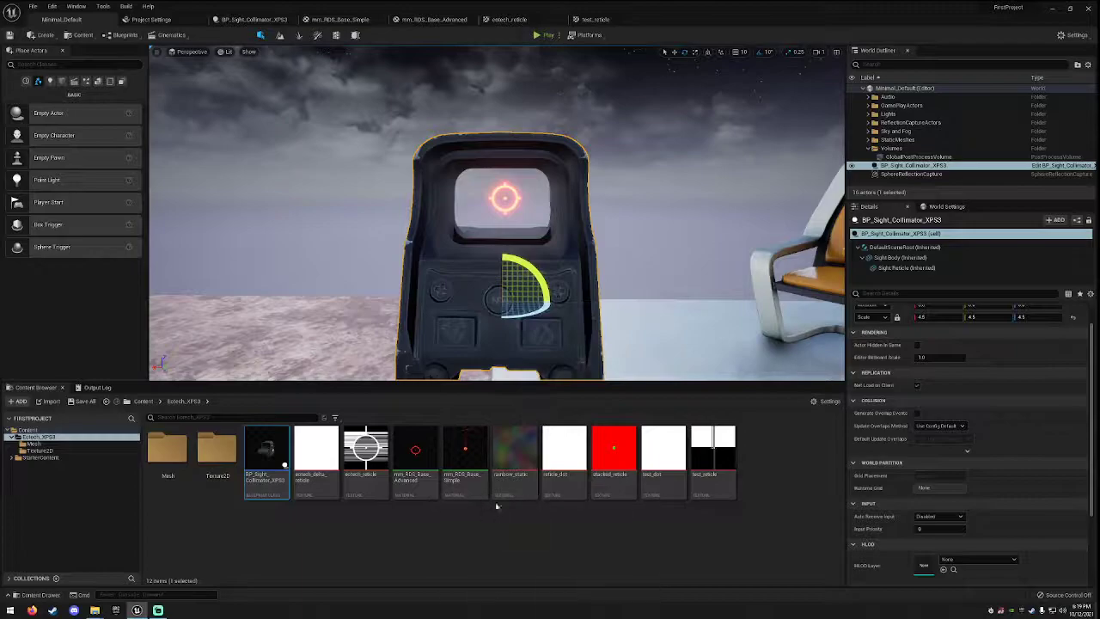
pyautogui.doubleClick(463, 435)
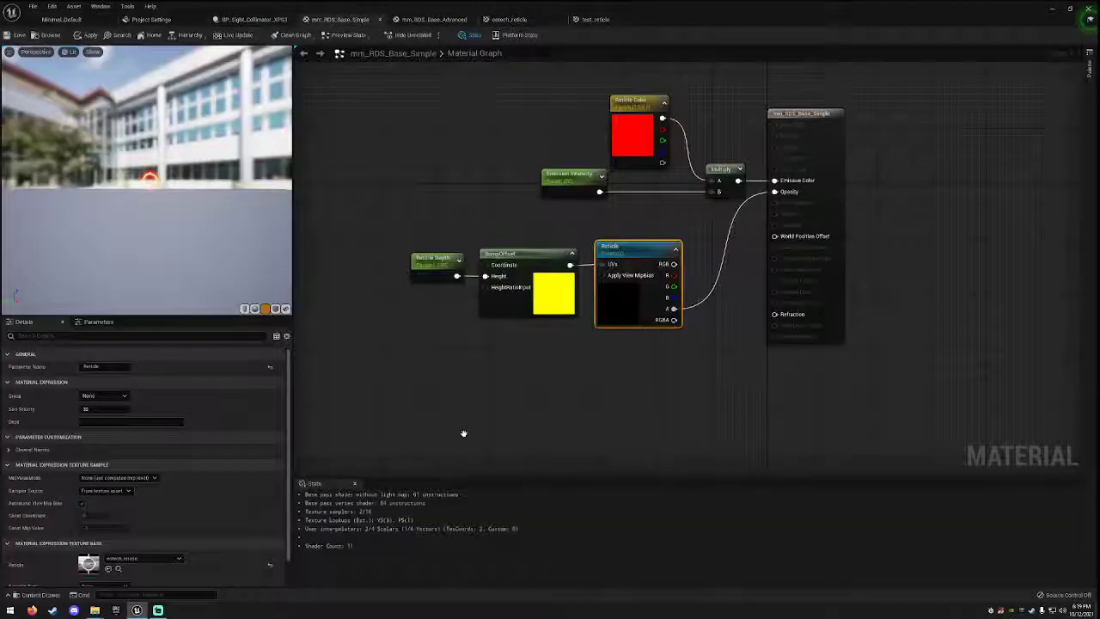
pyautogui.click(635, 101)
pyautogui.click(594, 175)
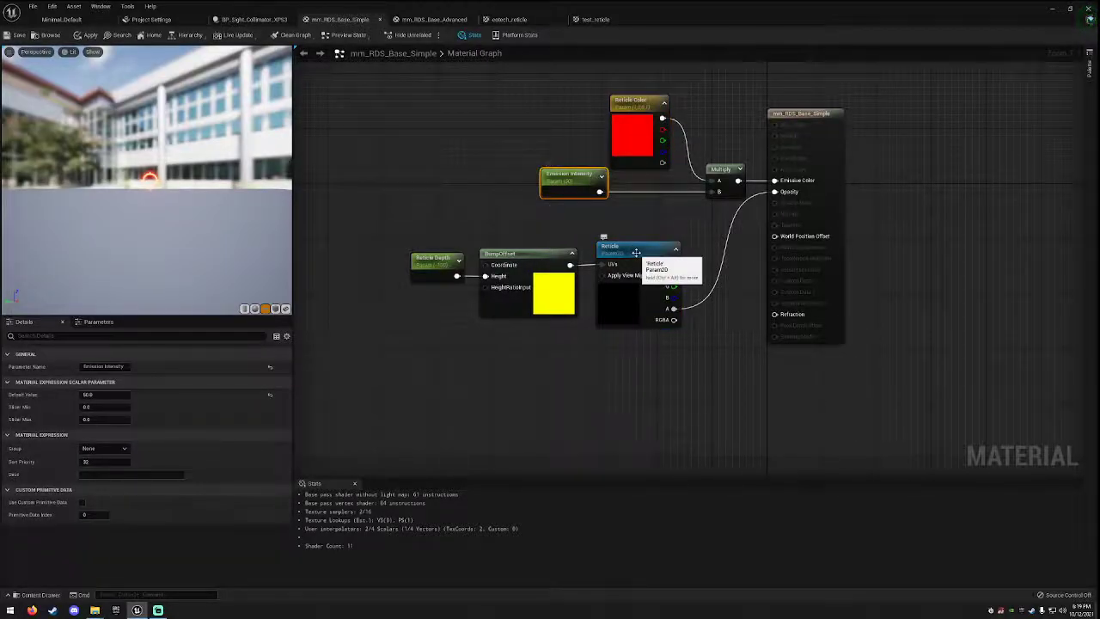
pyautogui.click(636, 252)
pyautogui.click(419, 258)
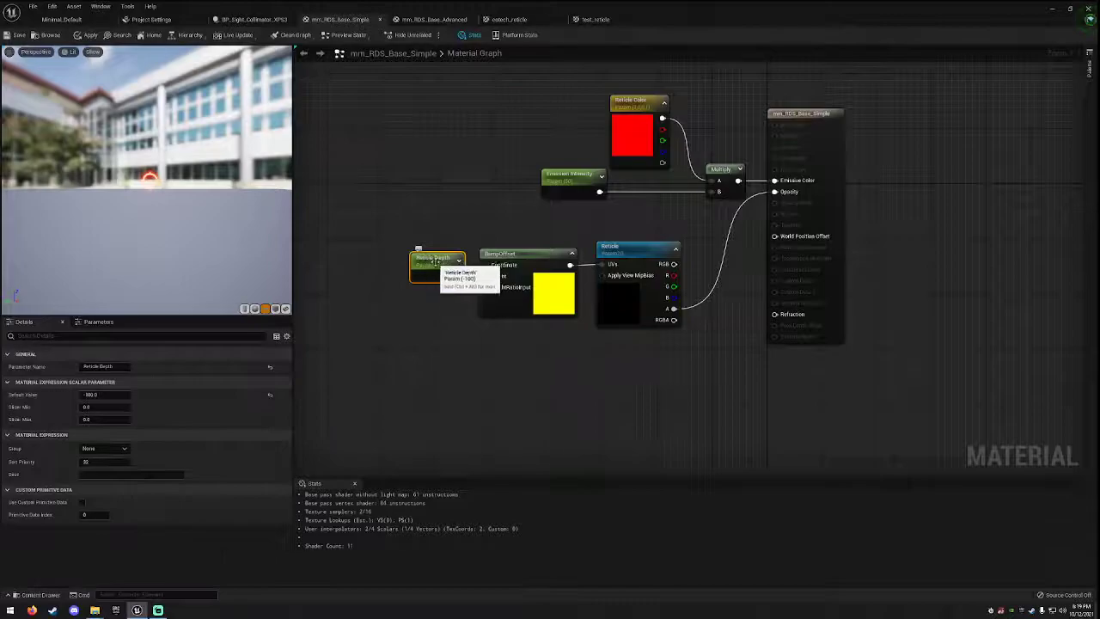
pyautogui.click(624, 250)
pyautogui.rightClick(627, 252)
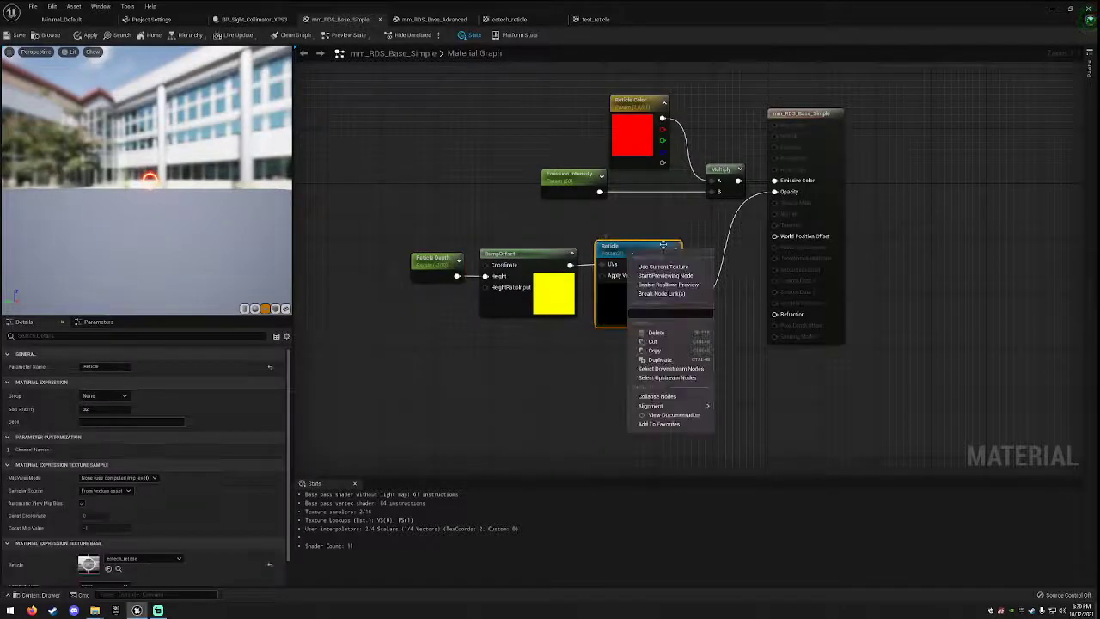
pyautogui.click(591, 369)
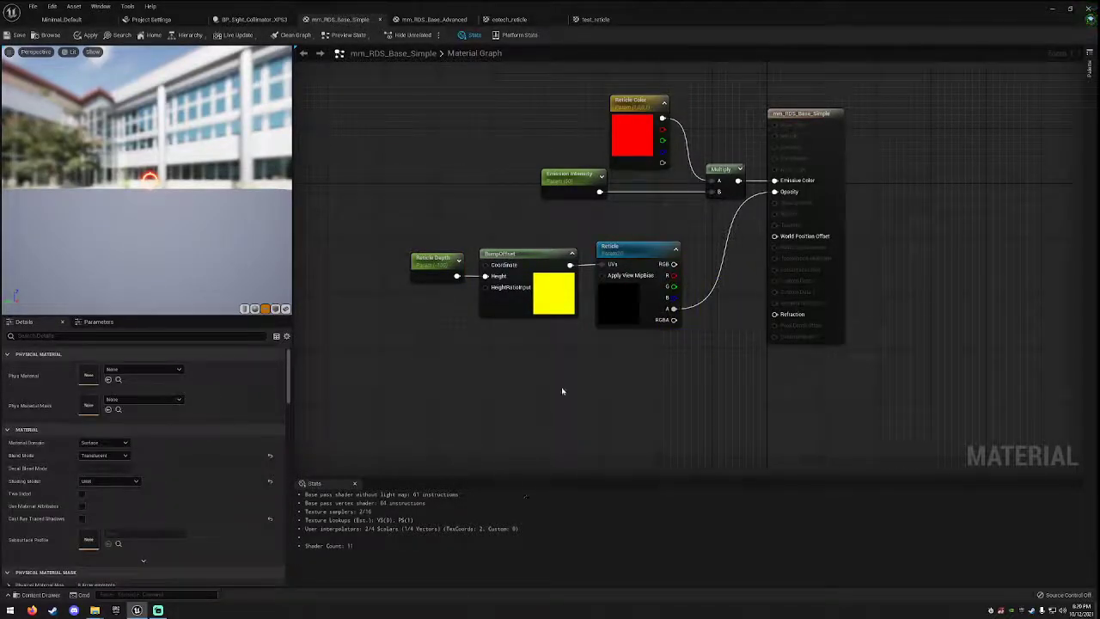
pyautogui.click(562, 386)
pyautogui.rightClick(615, 387)
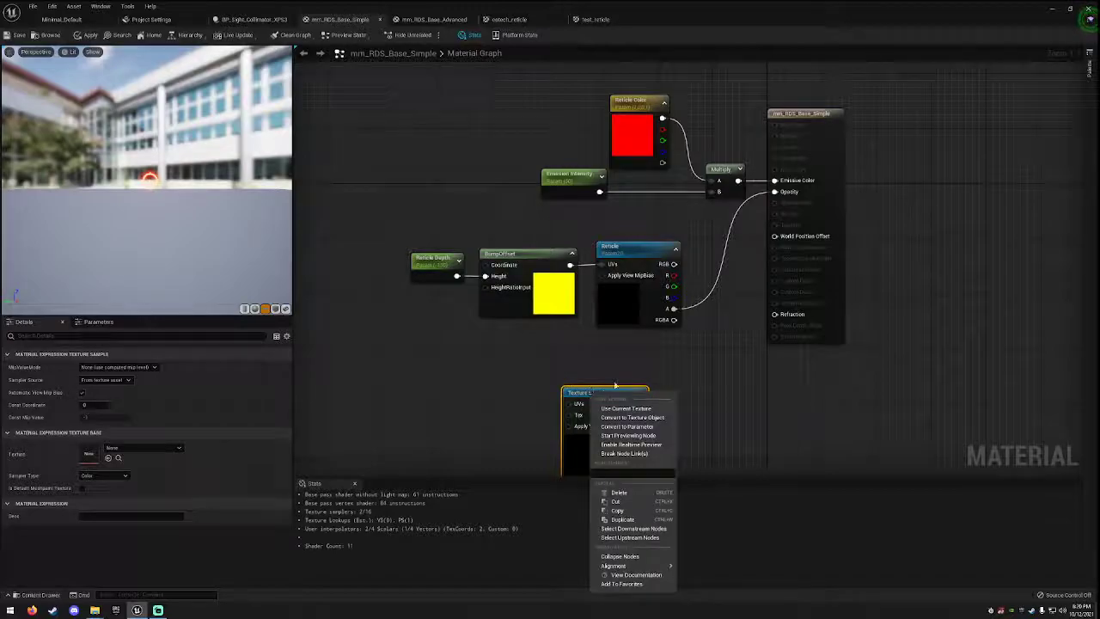
pyautogui.click(640, 427)
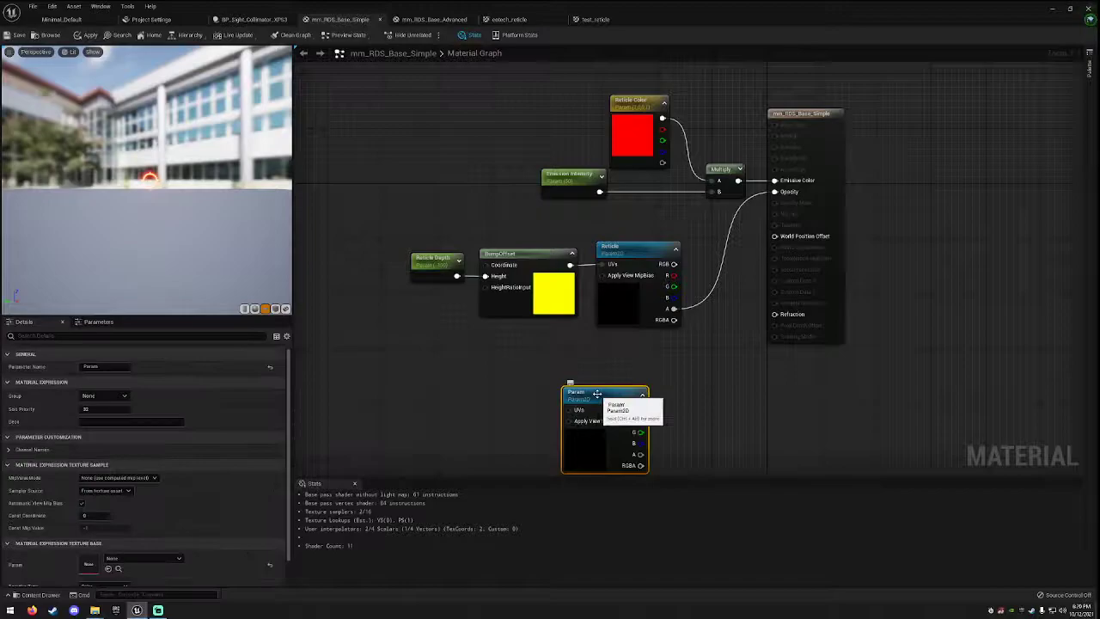
pyautogui.press('Delete')
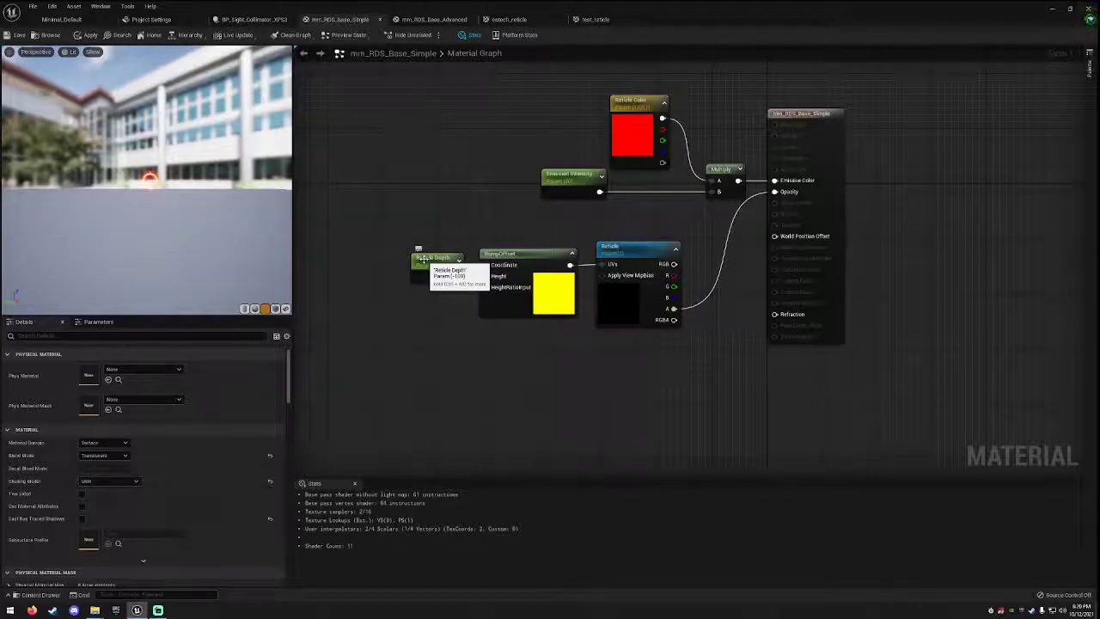
pyautogui.moveTo(456, 276); pyautogui.dragTo(485, 275)
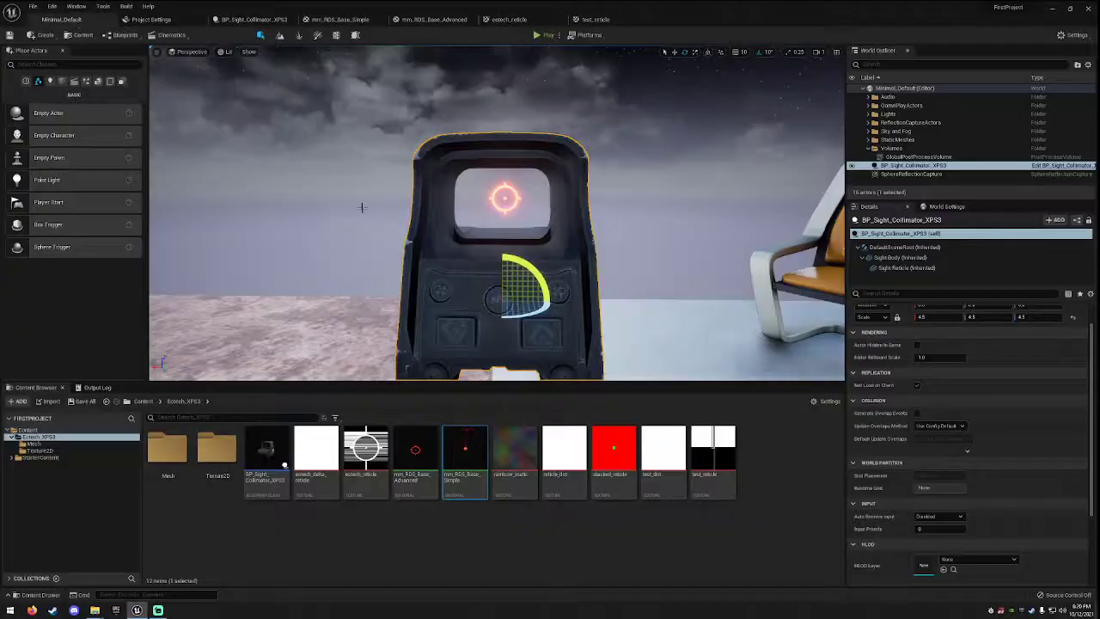
# Step: Create a material instance of mm_RDS_Base_Simple, accept its name, and open it
pyautogui.rightClick(468, 451)
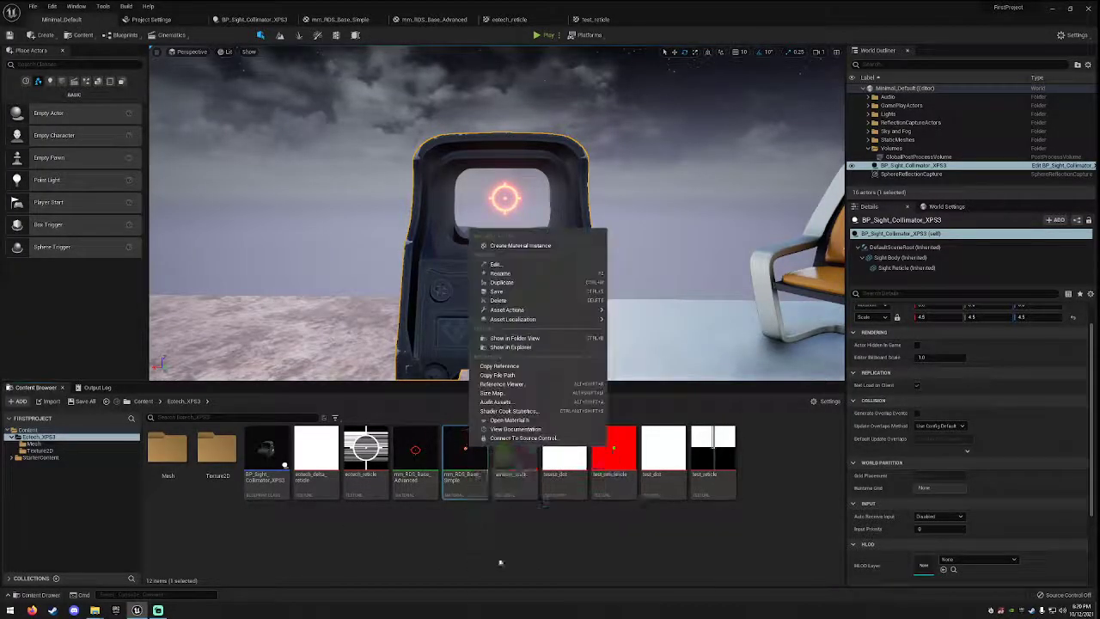
pyautogui.click(520, 246)
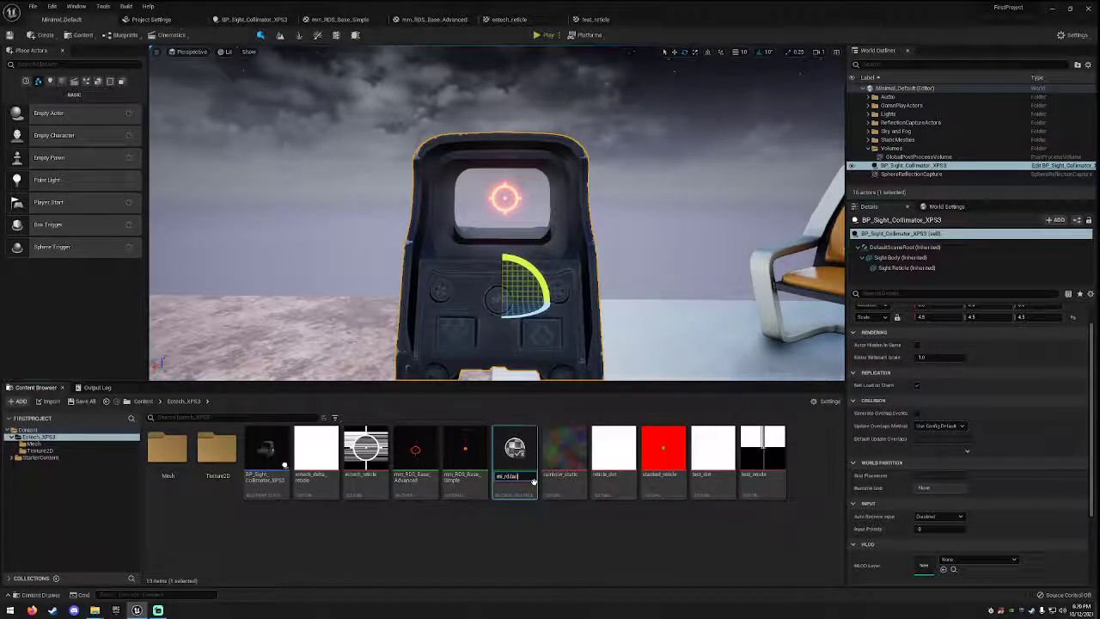
pyautogui.press('Return')
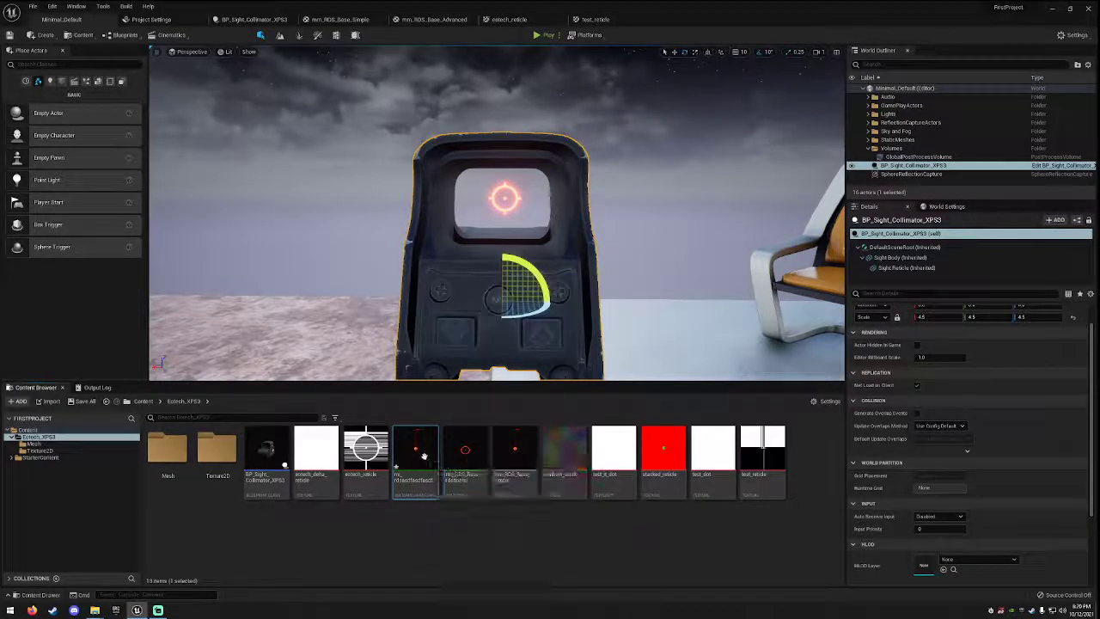
pyautogui.doubleClick(414, 472)
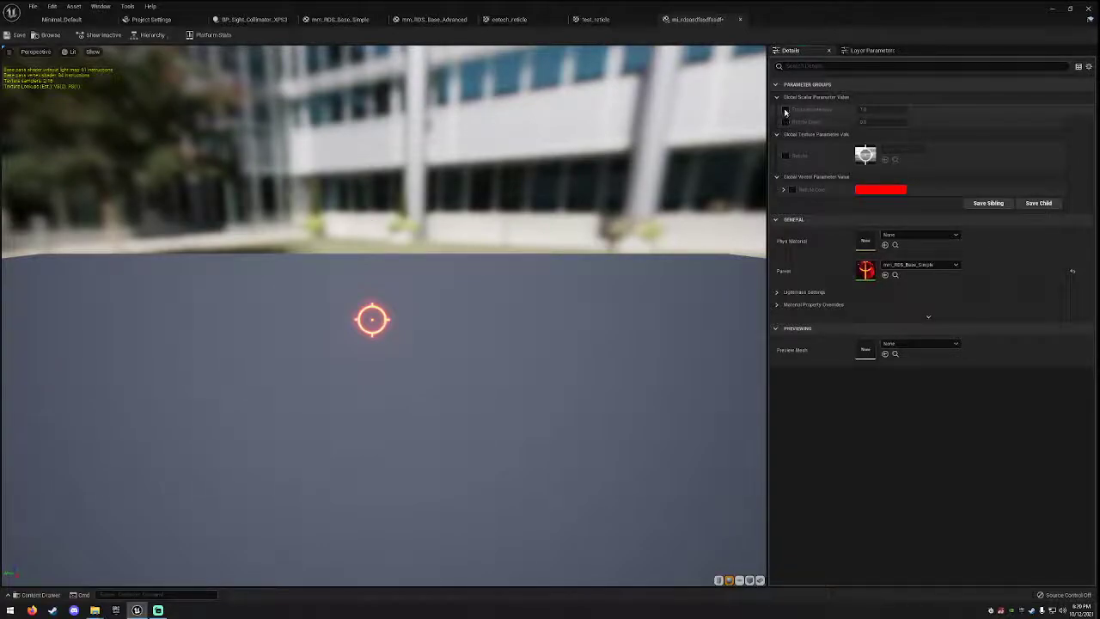
# Step: Enable the Emission Intensity, Reticle Depth and Reticle overrides, with intensity 100 and depth -350
pyautogui.click(784, 109)
pyautogui.click(784, 121)
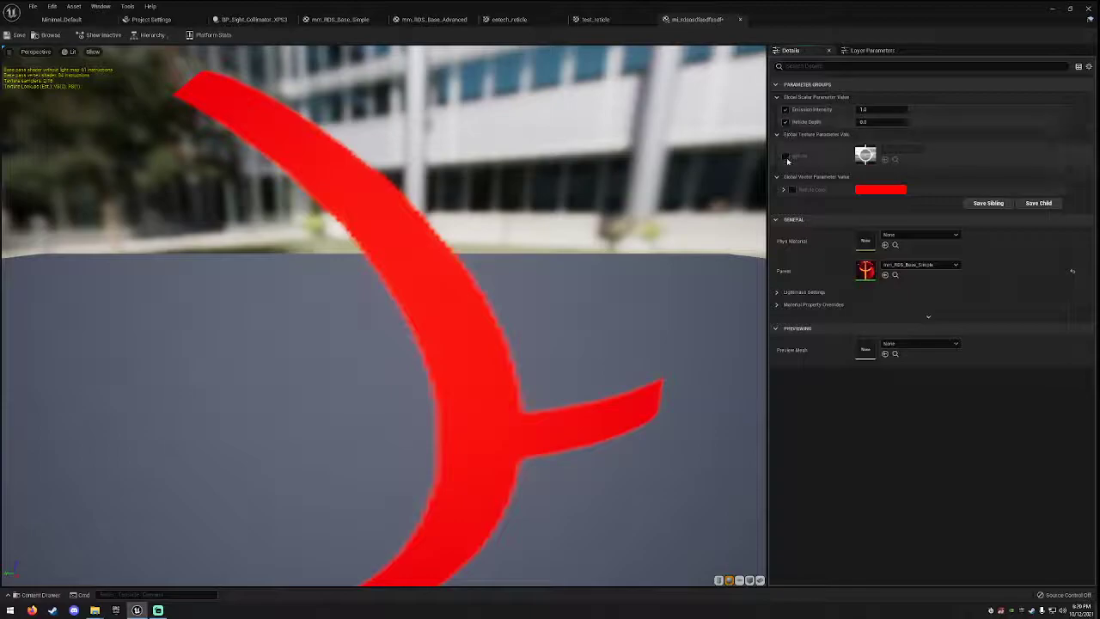
pyautogui.click(786, 157)
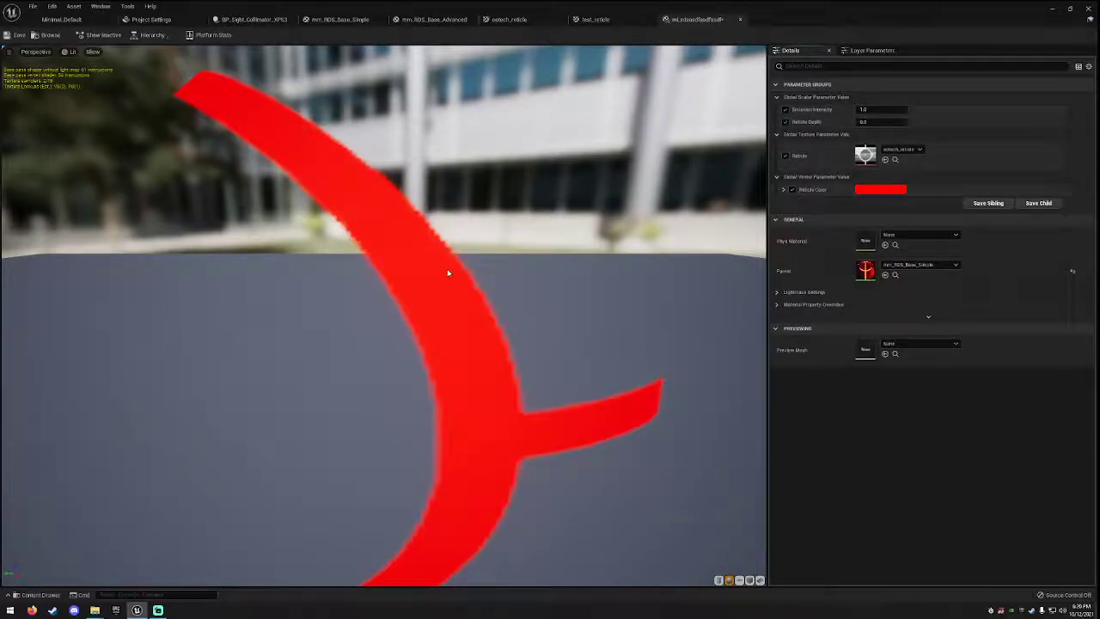
pyautogui.moveTo(448, 273); pyautogui.dragTo(516, 266)
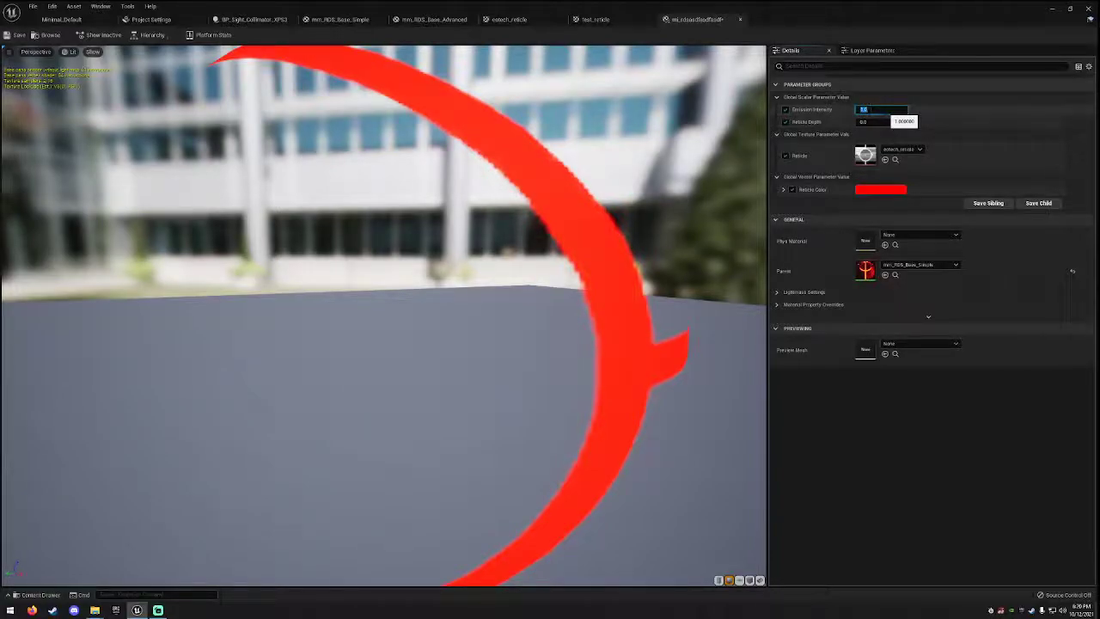
pyautogui.press('Return')
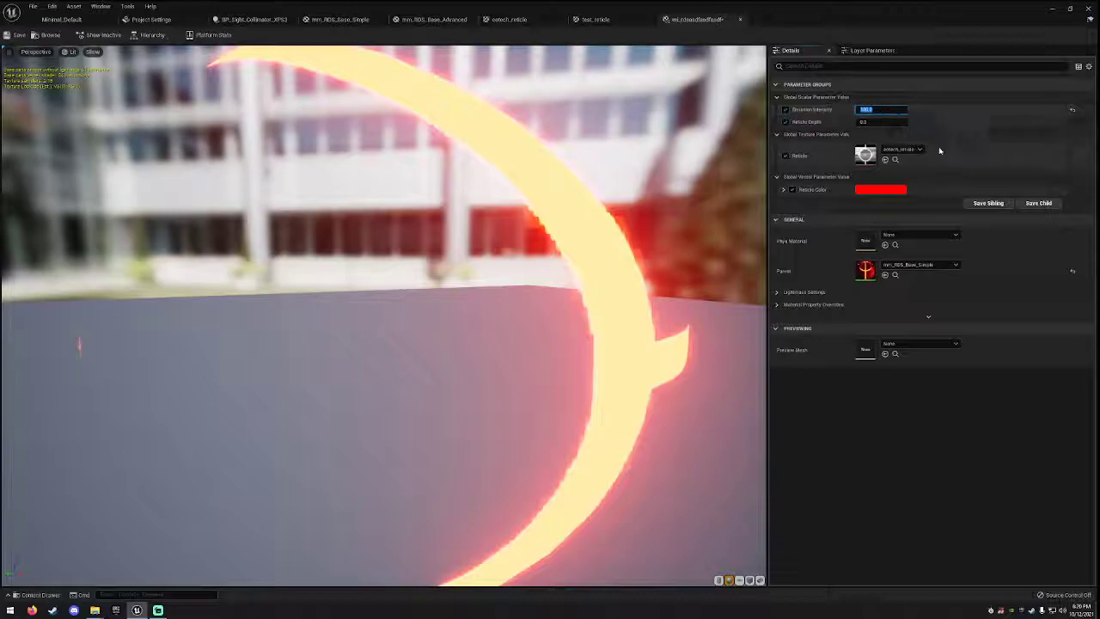
pyautogui.click(894, 122)
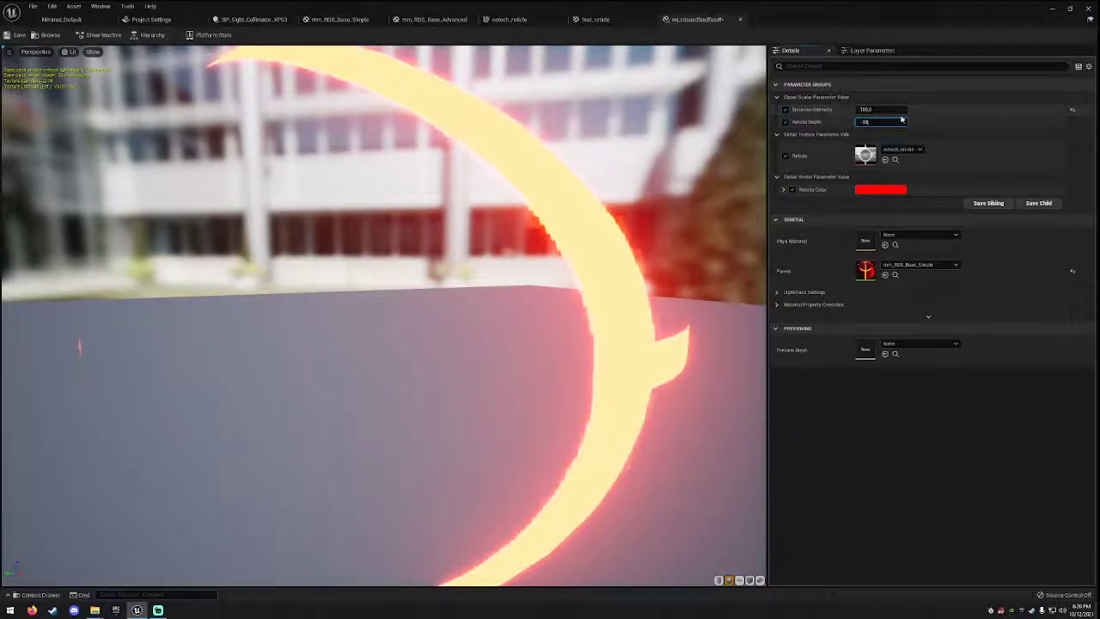
pyautogui.write('-350')
pyautogui.press('Return')
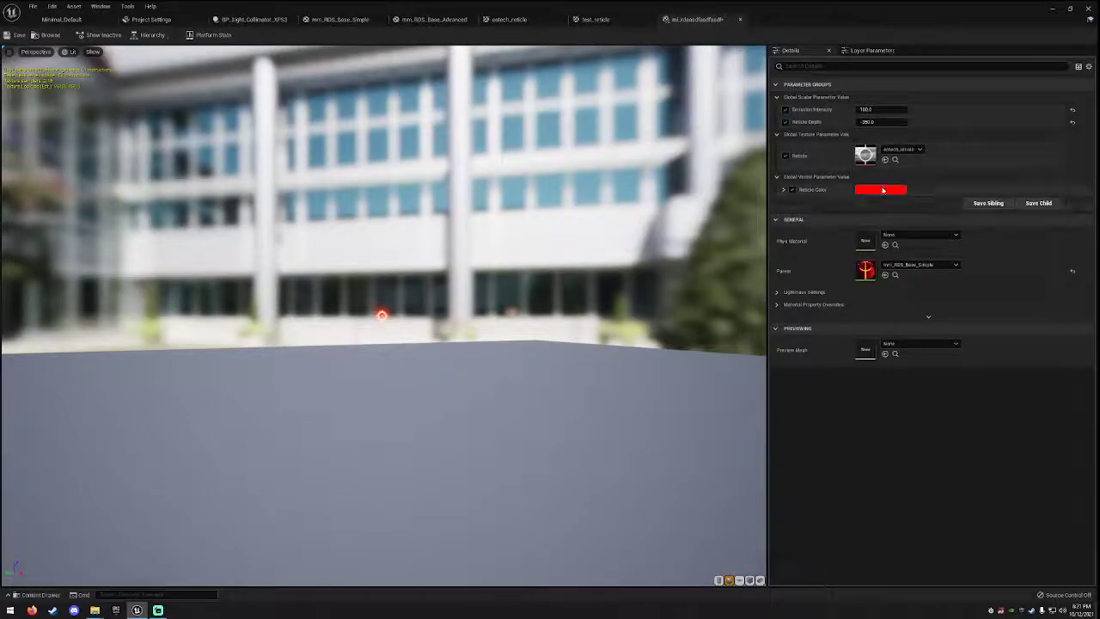
# Step: Change the Reticle Color from red to cyan
pyautogui.click(882, 190)
pyautogui.moveTo(936, 243); pyautogui.dragTo(888, 287)
pyautogui.click(1021, 415)
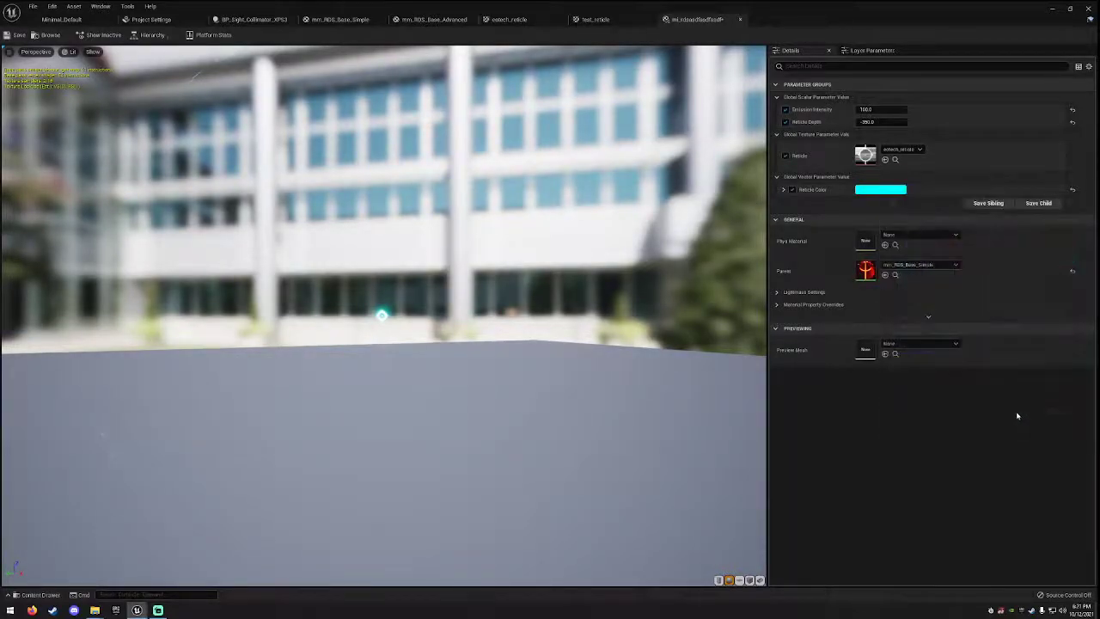
pyautogui.moveTo(383, 257); pyautogui.dragTo(343, 284)
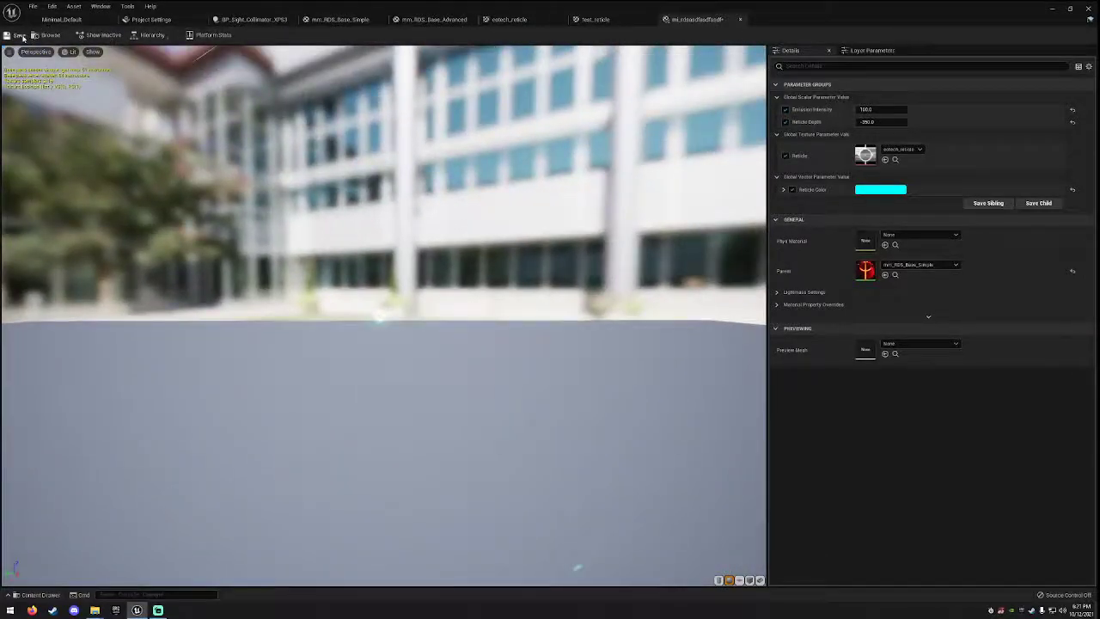
# Step: Assign the new cyan material instance to the XPS3 sight's Sight Reticle Element 0, then view the level
pyautogui.click(61, 19)
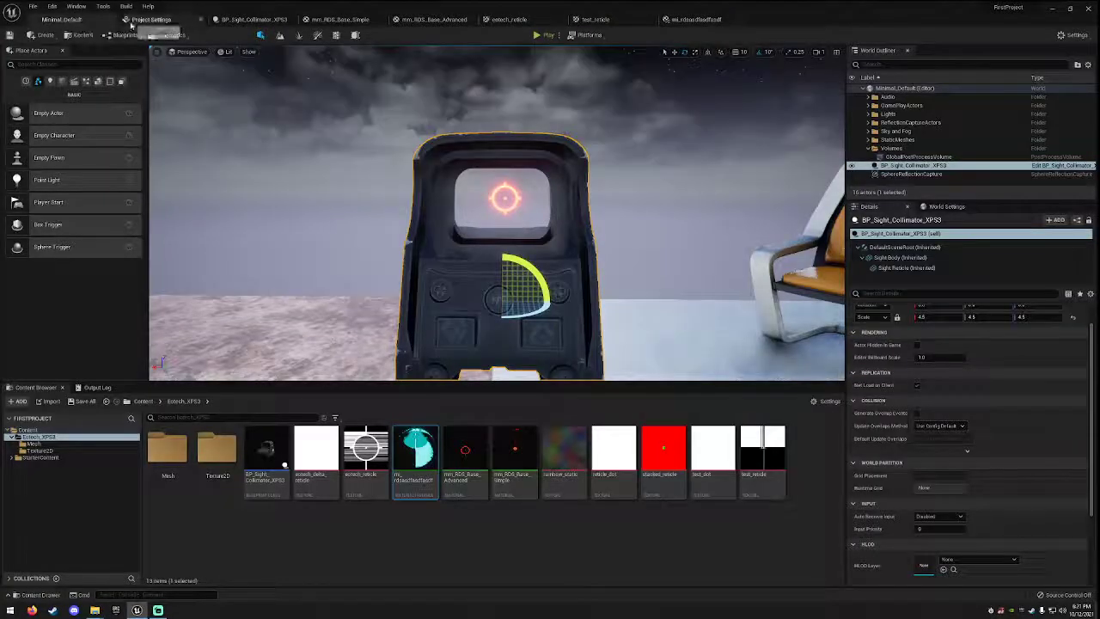
pyautogui.click(225, 19)
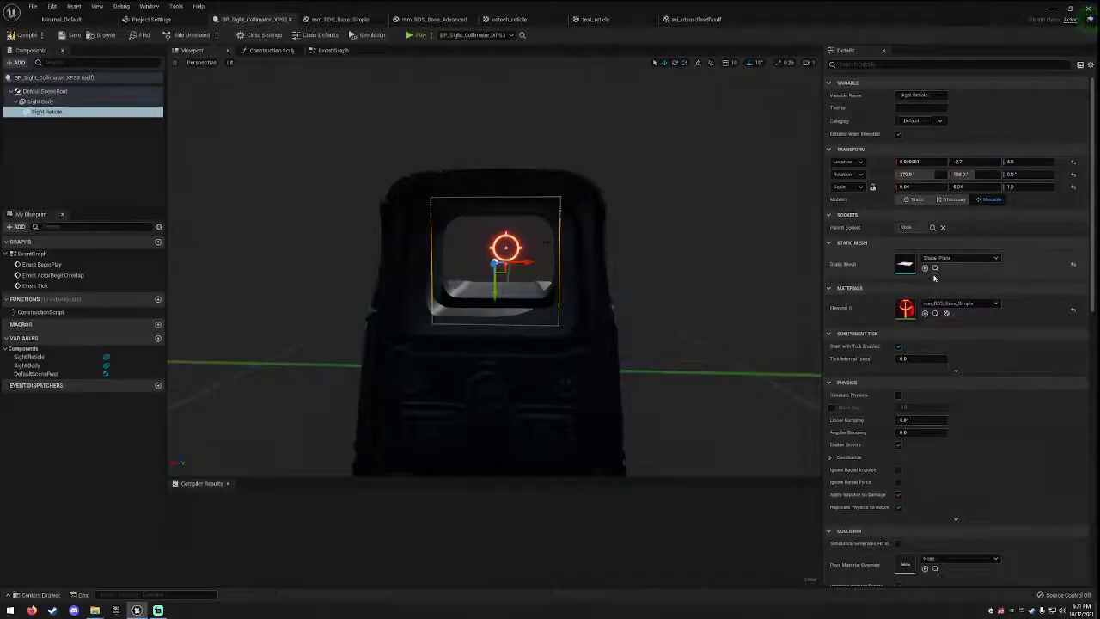
pyautogui.click(952, 304)
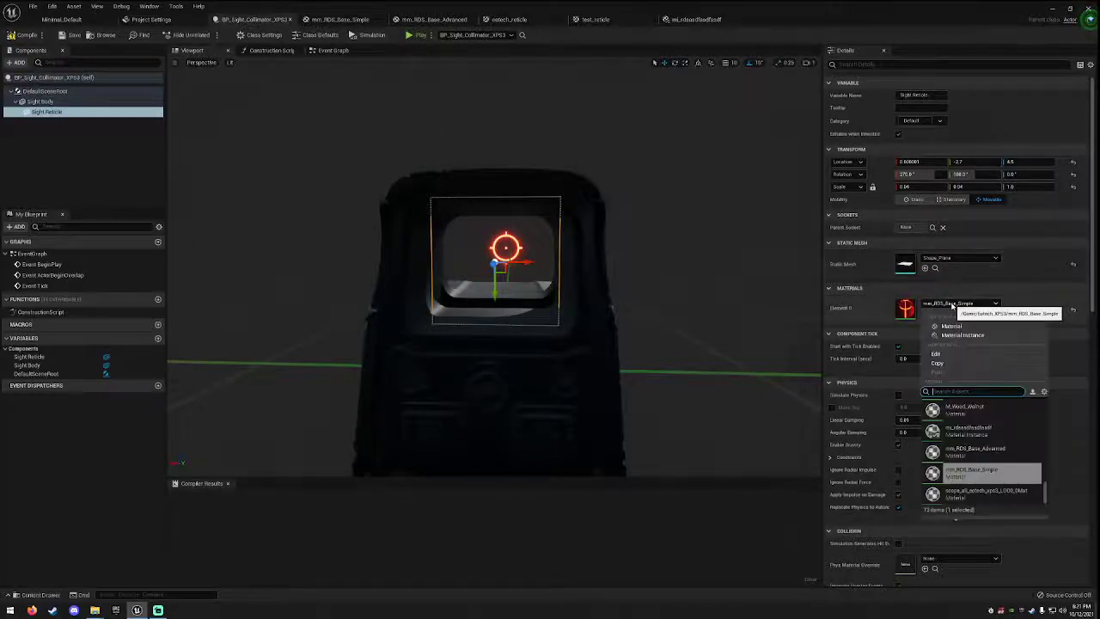
pyautogui.click(976, 429)
pyautogui.moveTo(653, 395); pyautogui.dragTo(584, 395, button='right')
pyautogui.moveTo(661, 268); pyautogui.dragTo(661, 268, button='right')
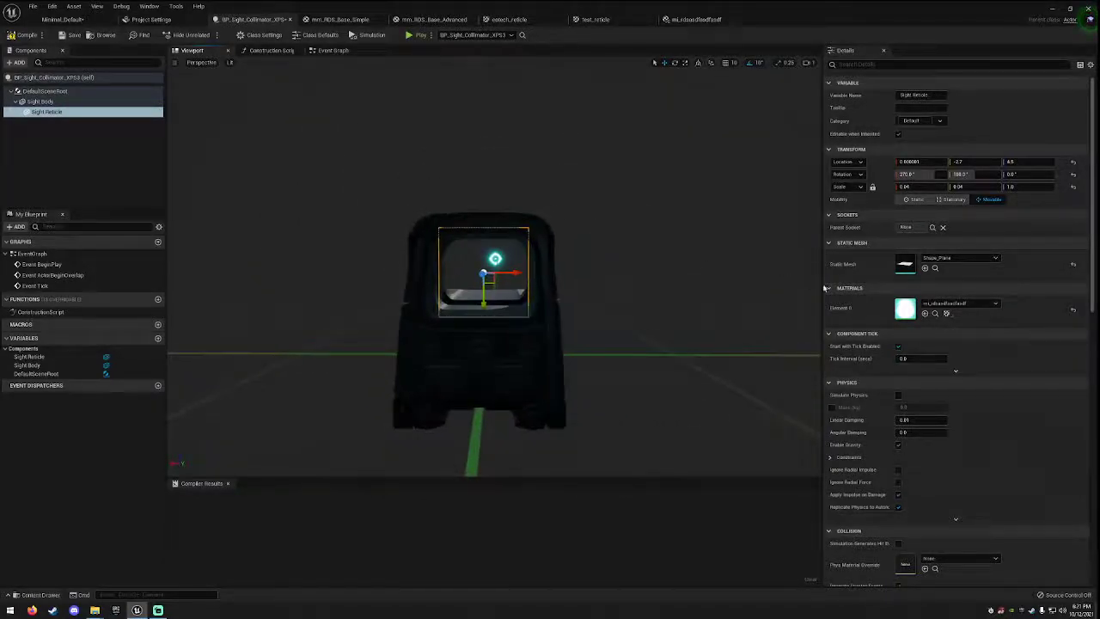
pyautogui.click(62, 19)
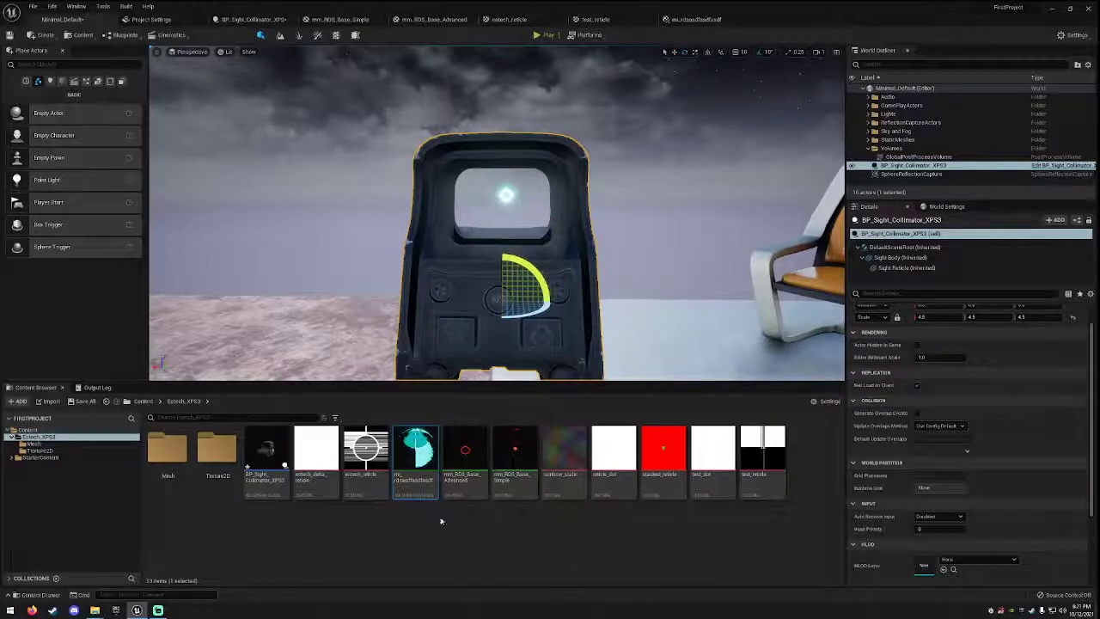
# Step: Open the mm_RDS_Base_Advanced material graph and look around it
pyautogui.doubleClick(460, 451)
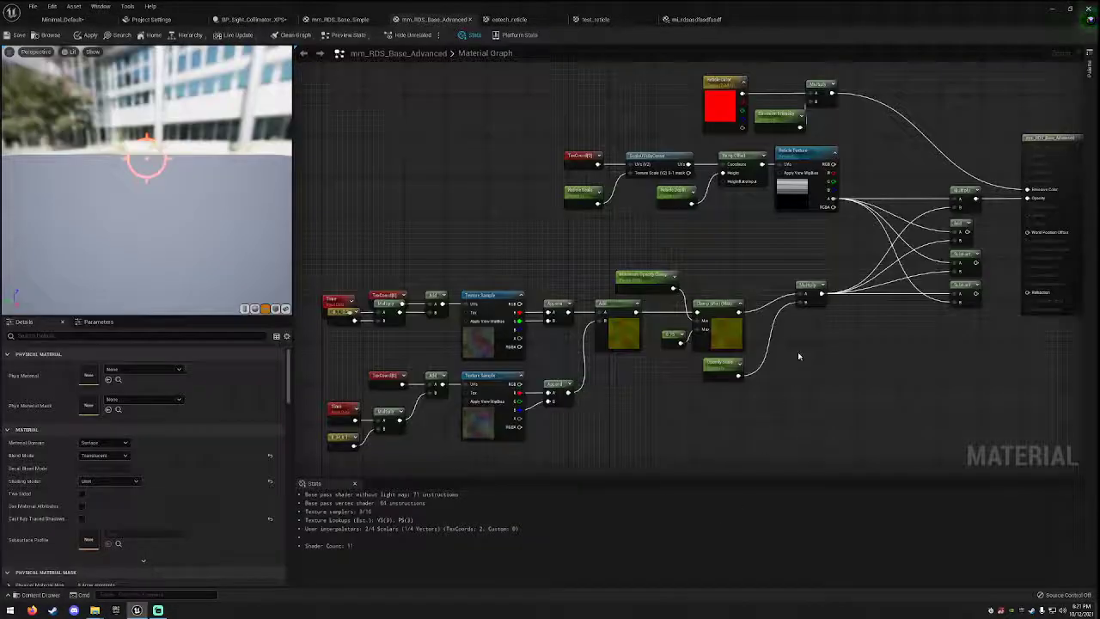
pyautogui.moveTo(736, 422); pyautogui.dragTo(602, 513, button='right')
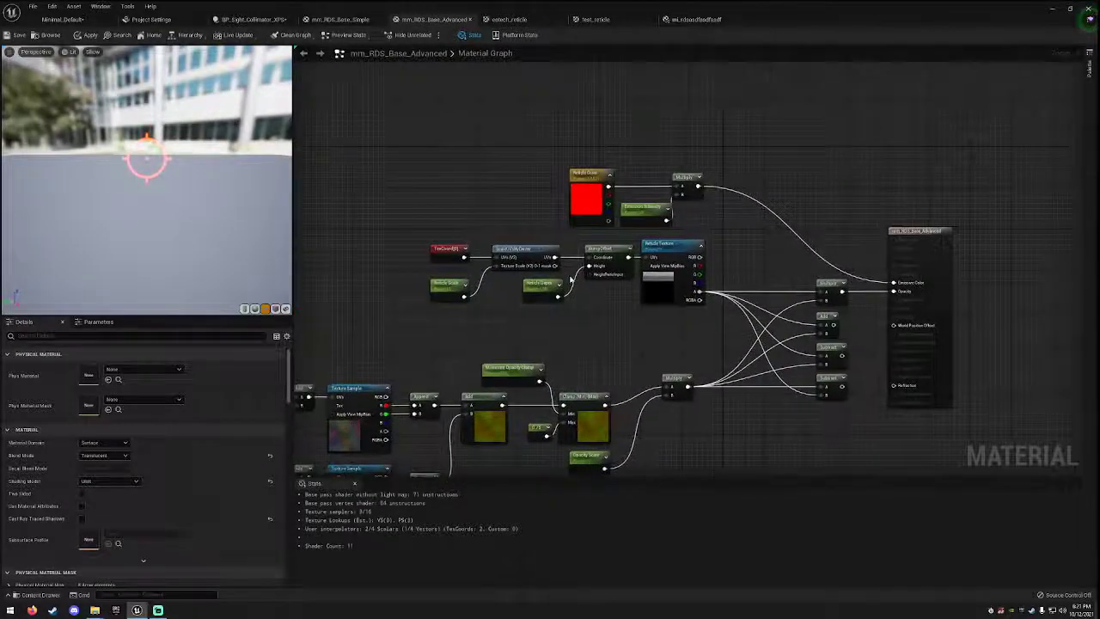
pyautogui.scroll(2, 571, 279)
pyautogui.moveTo(572, 299); pyautogui.dragTo(569, 277, button='right')
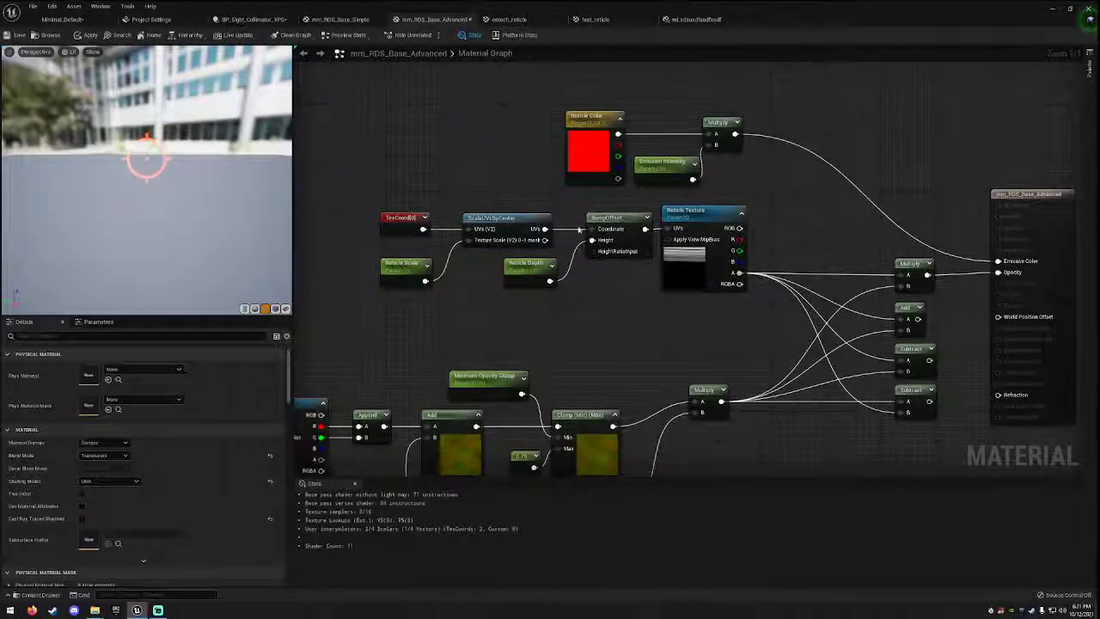
pyautogui.moveTo(629, 328); pyautogui.dragTo(702, 316, button='right')
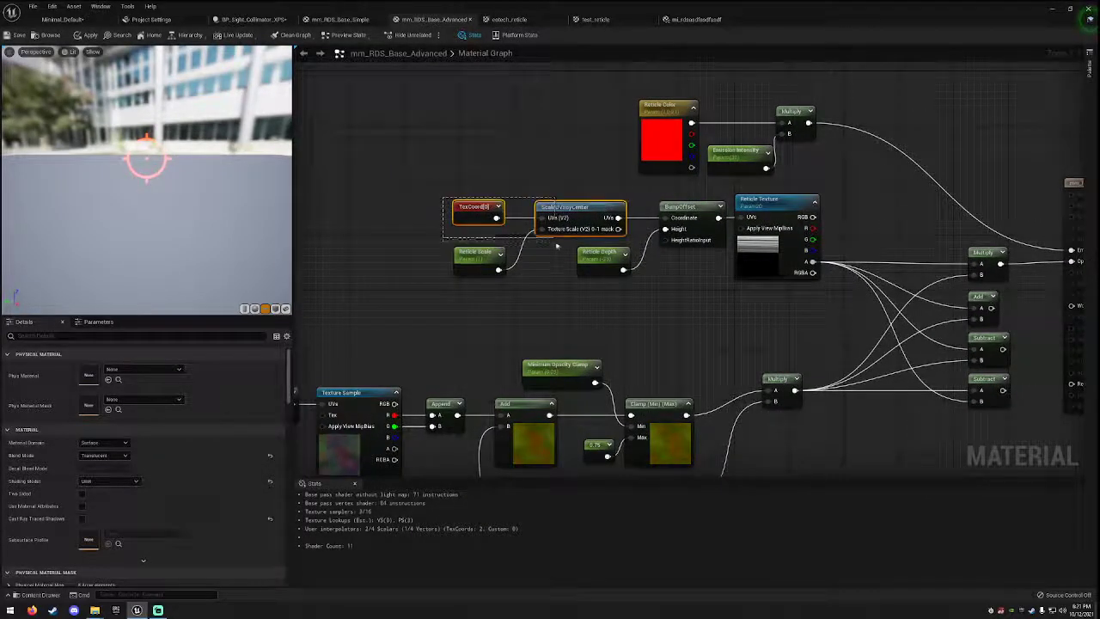
# Step: Inspect the ScaleUVsByCenter, Reticle Scale, TexCoord[0] and upper Texture Sample nodes
pyautogui.click(546, 208)
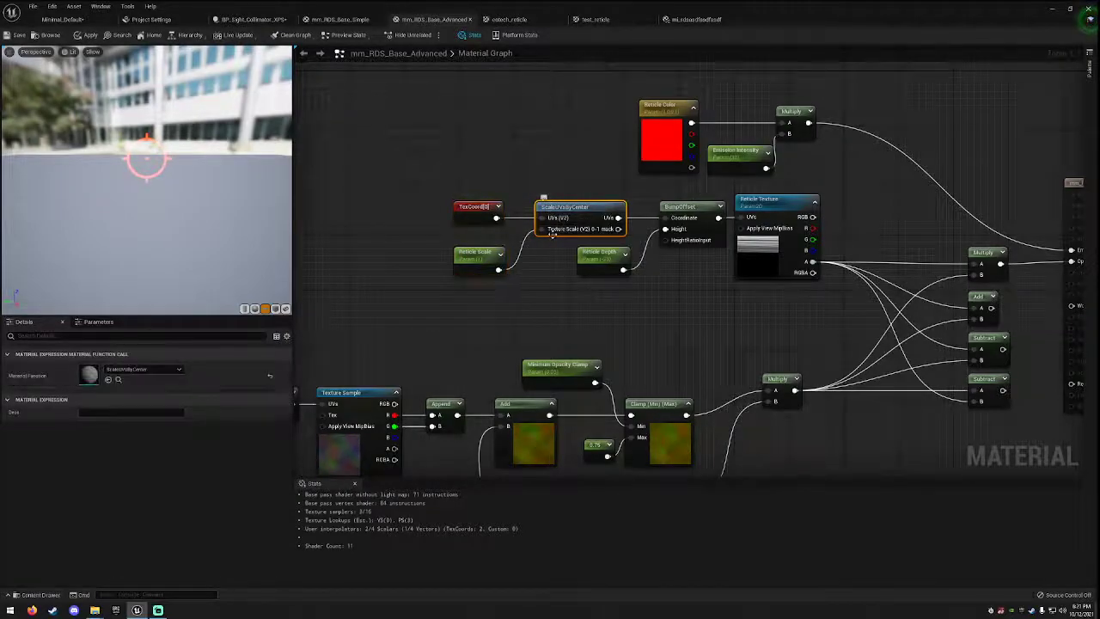
pyautogui.click(482, 256)
pyautogui.click(474, 210)
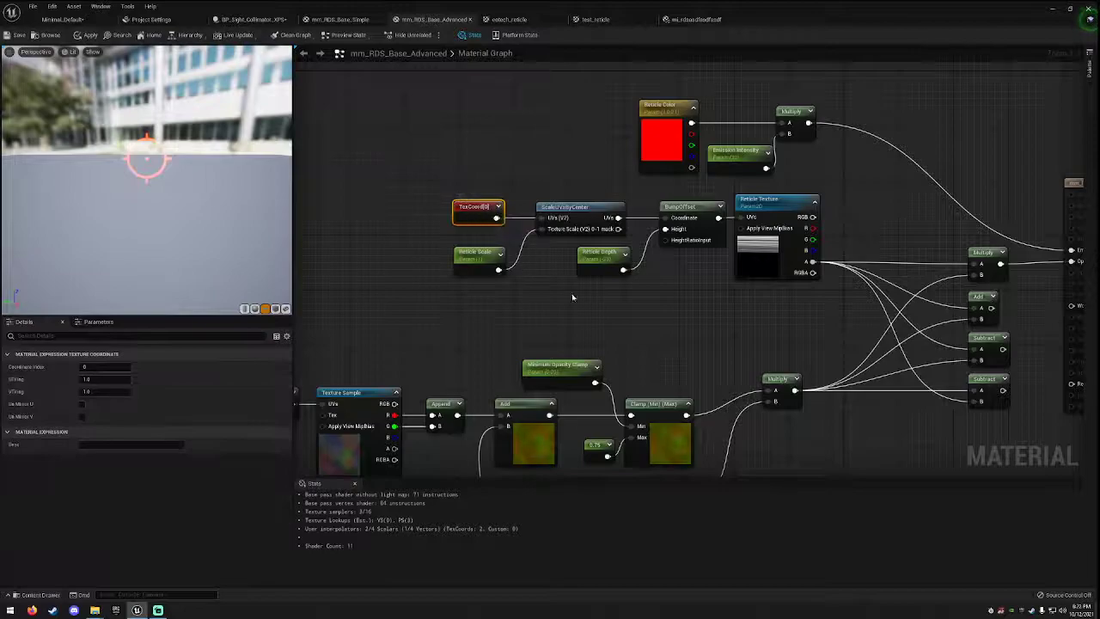
pyautogui.moveTo(634, 305); pyautogui.dragTo(564, 297, button='right')
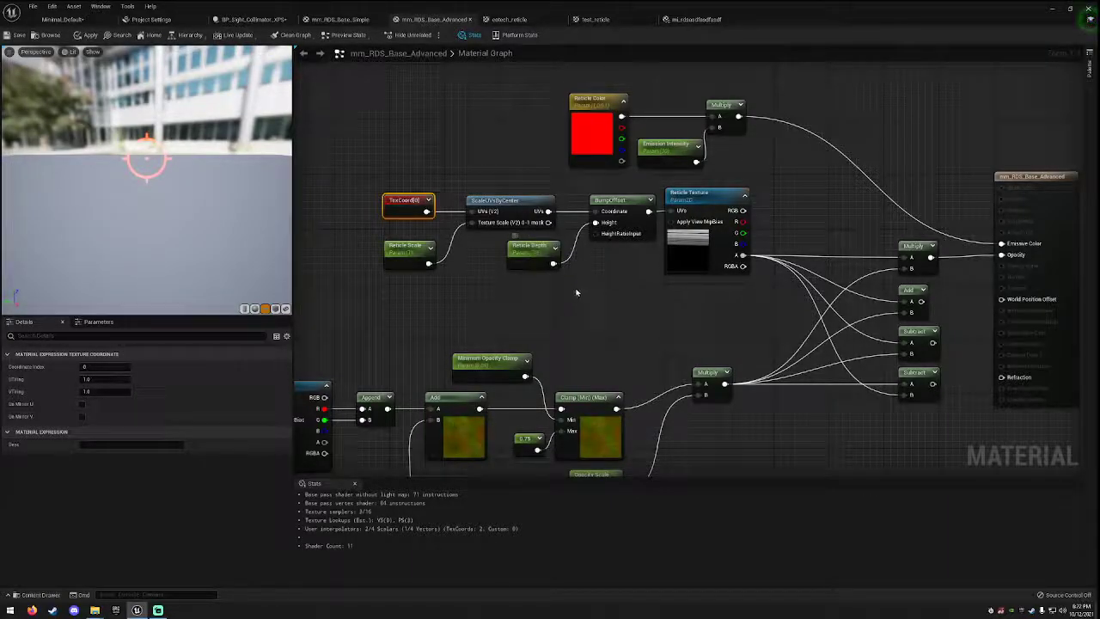
pyautogui.moveTo(582, 312); pyautogui.dragTo(880, 106, button='right')
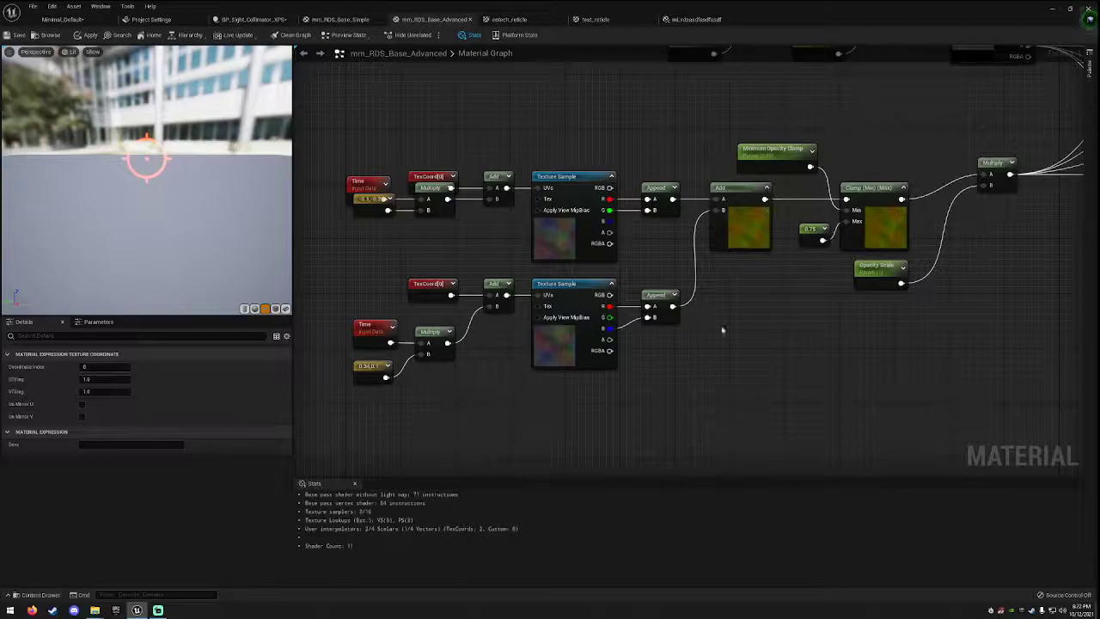
pyautogui.moveTo(723, 330); pyautogui.dragTo(738, 318, button='right')
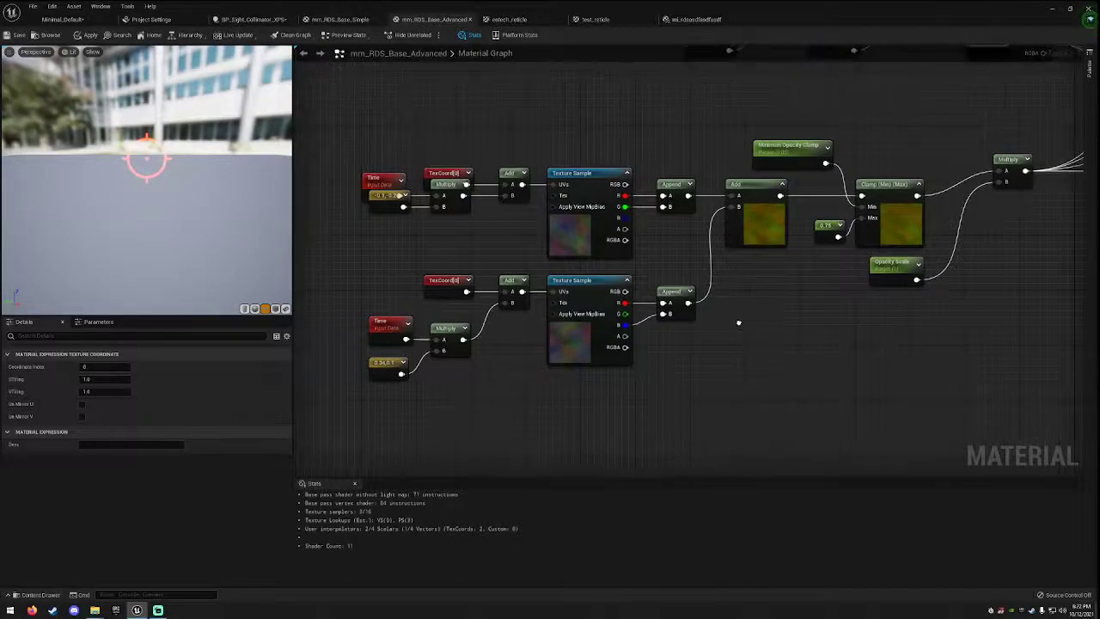
pyautogui.click(565, 230)
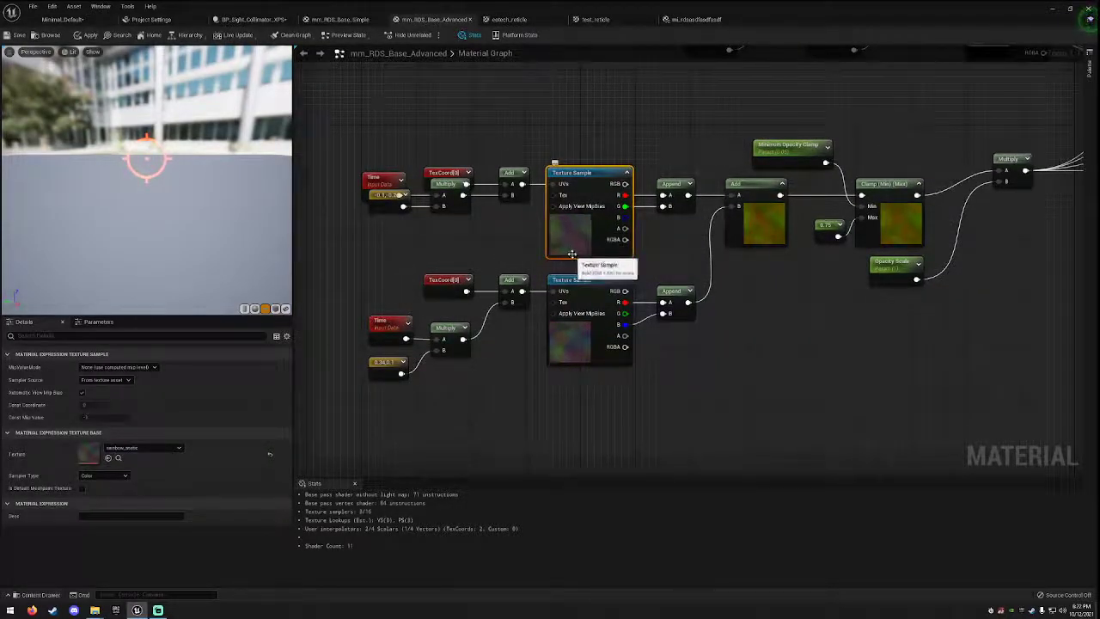
# Step: Open the rainbow_static texture and view its red, green, blue and alpha channels individually
pyautogui.doubleClick(89, 451)
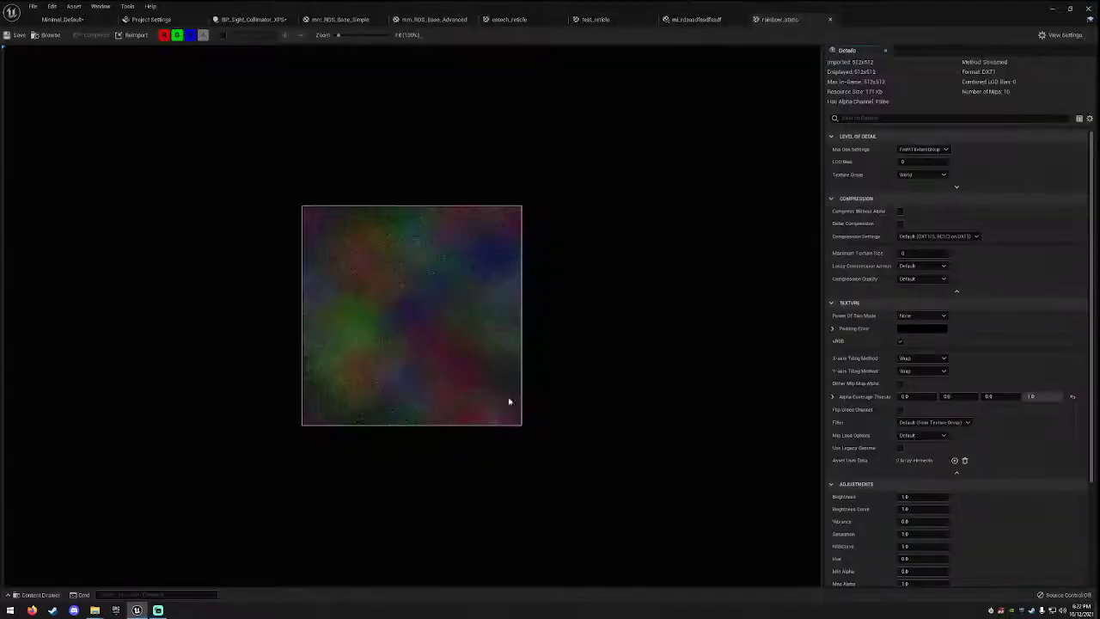
pyautogui.click(164, 35)
pyautogui.click(177, 35)
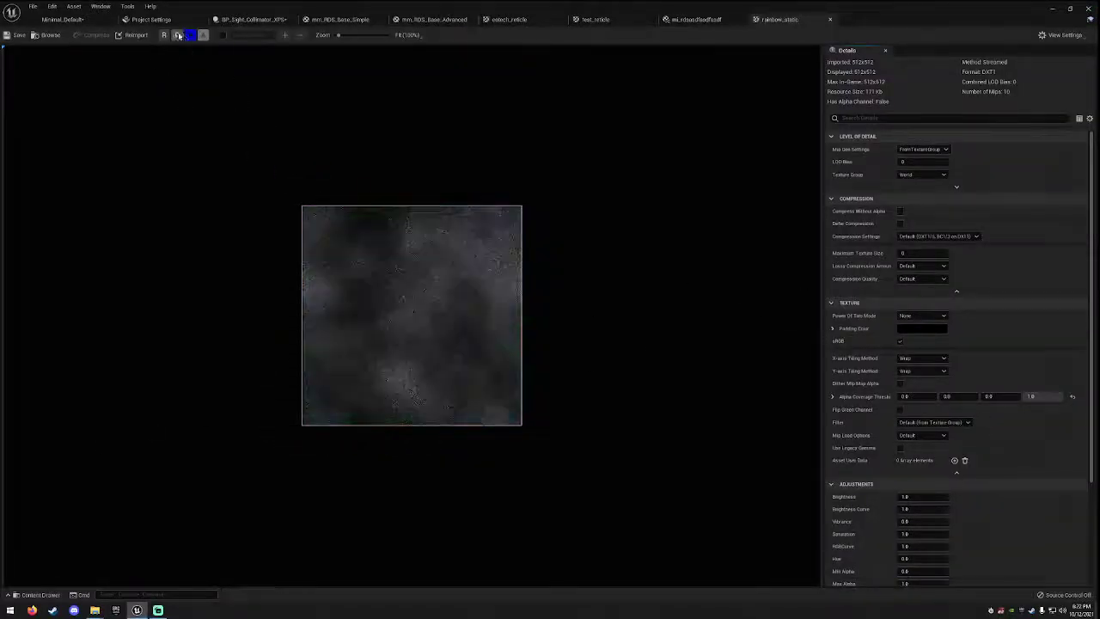
pyautogui.click(190, 36)
pyautogui.click(203, 35)
pyautogui.click(163, 35)
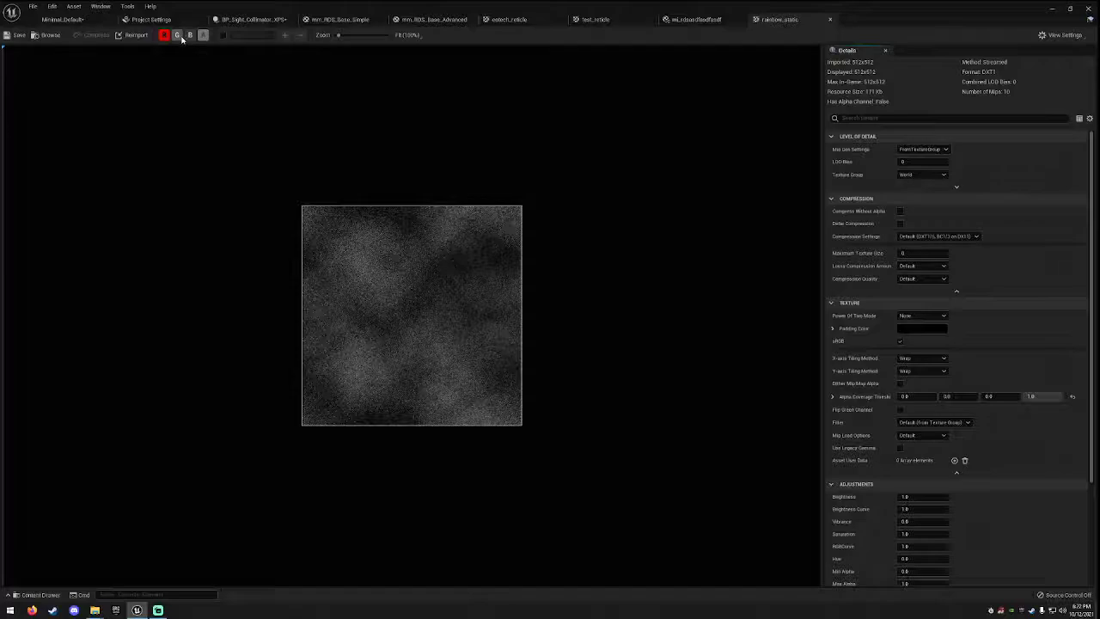
pyautogui.click(164, 35)
pyautogui.click(177, 35)
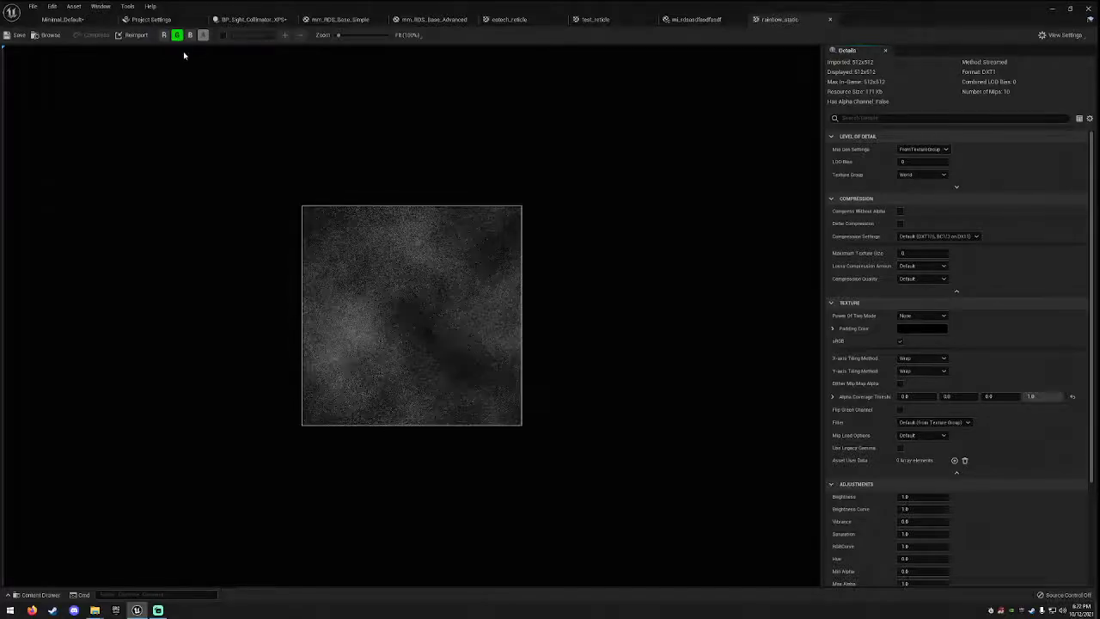
pyautogui.click(177, 36)
pyautogui.click(190, 35)
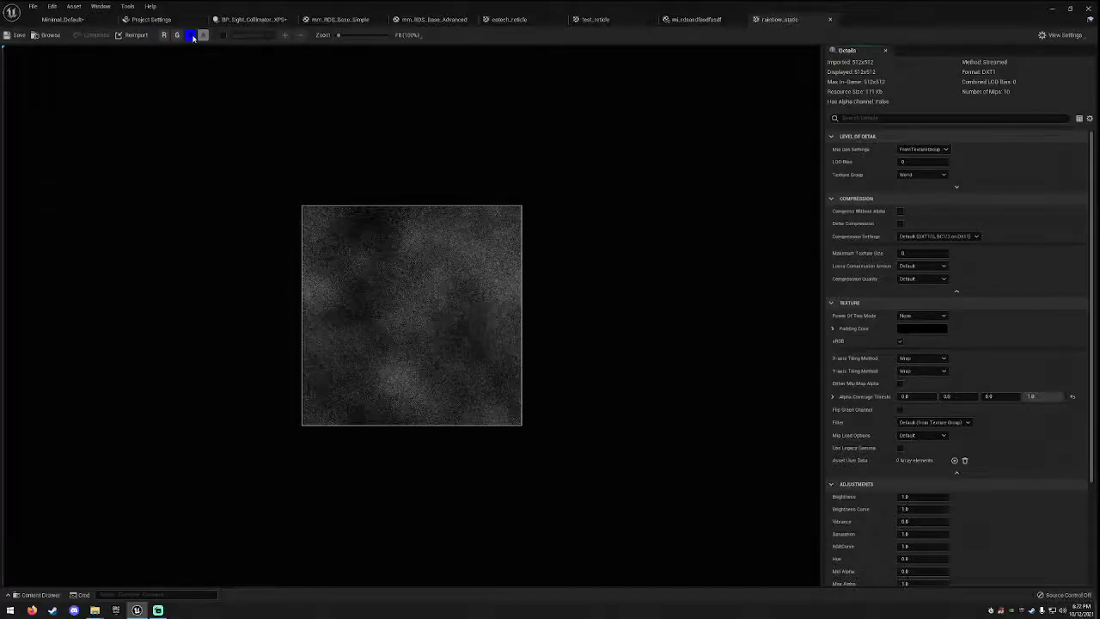
pyautogui.click(191, 36)
pyautogui.click(164, 36)
pyautogui.click(190, 35)
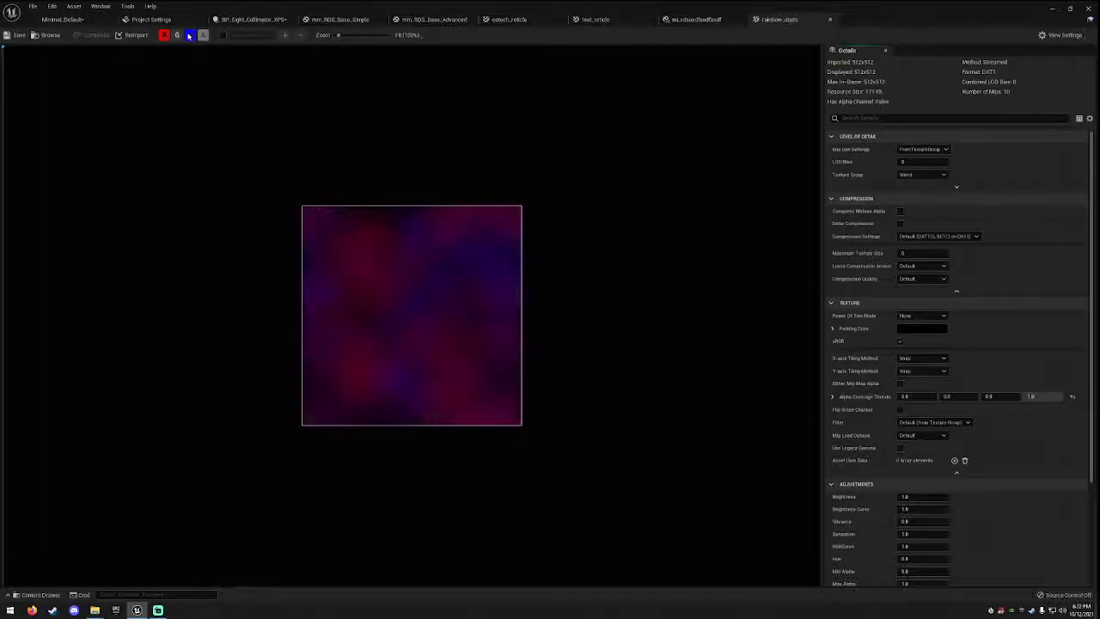
pyautogui.click(177, 36)
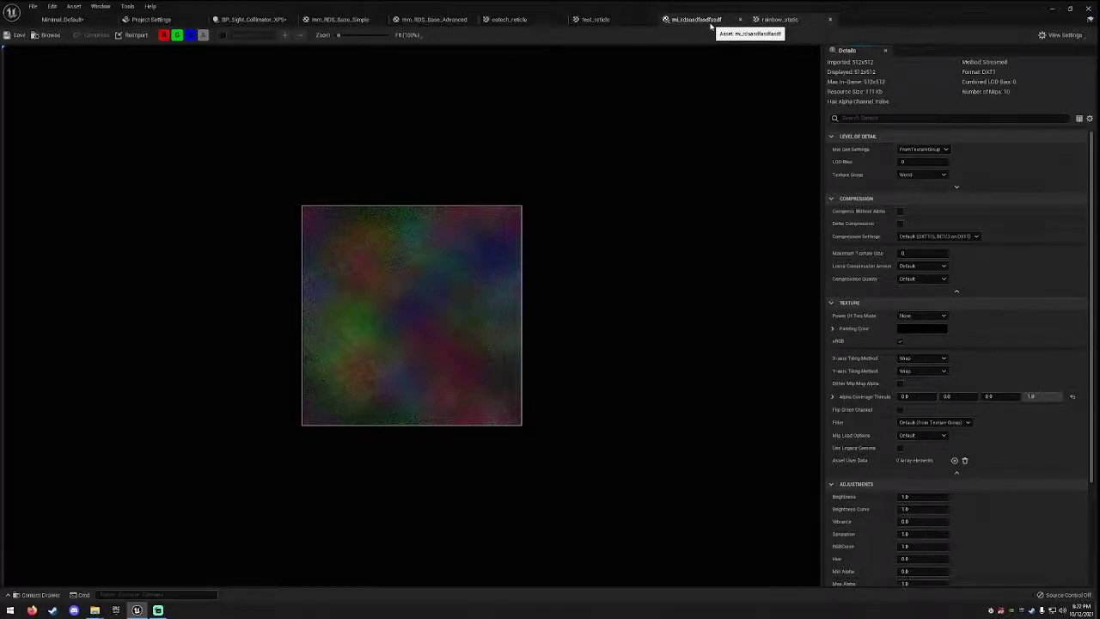
# Step: Close the junk material instance and test_reticle editors
pyautogui.click(740, 19)
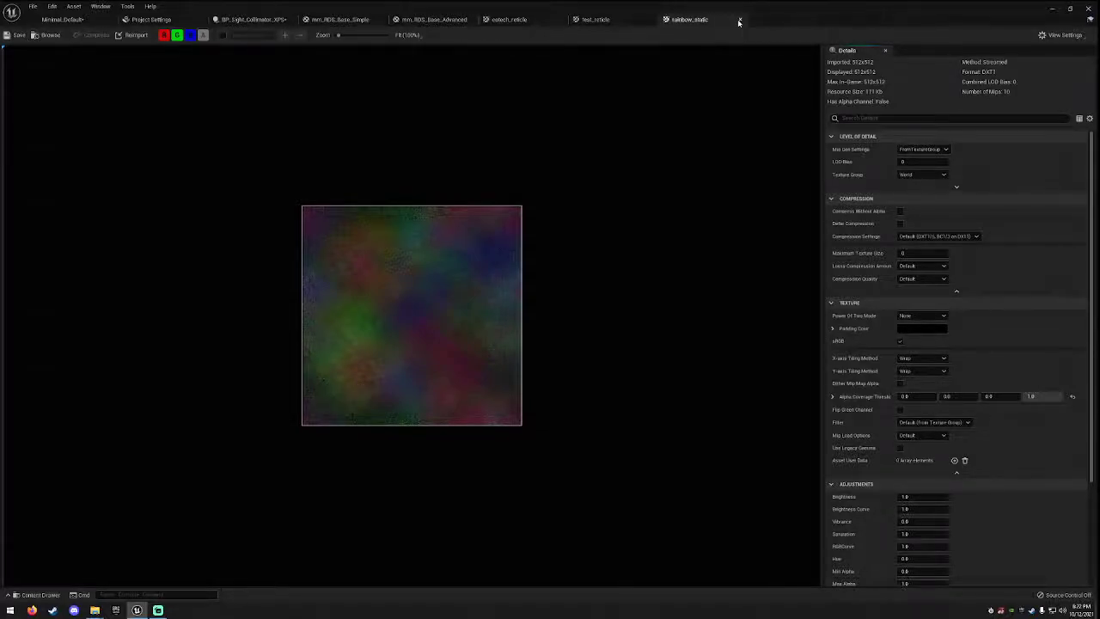
pyautogui.click(602, 19)
pyautogui.click(650, 19)
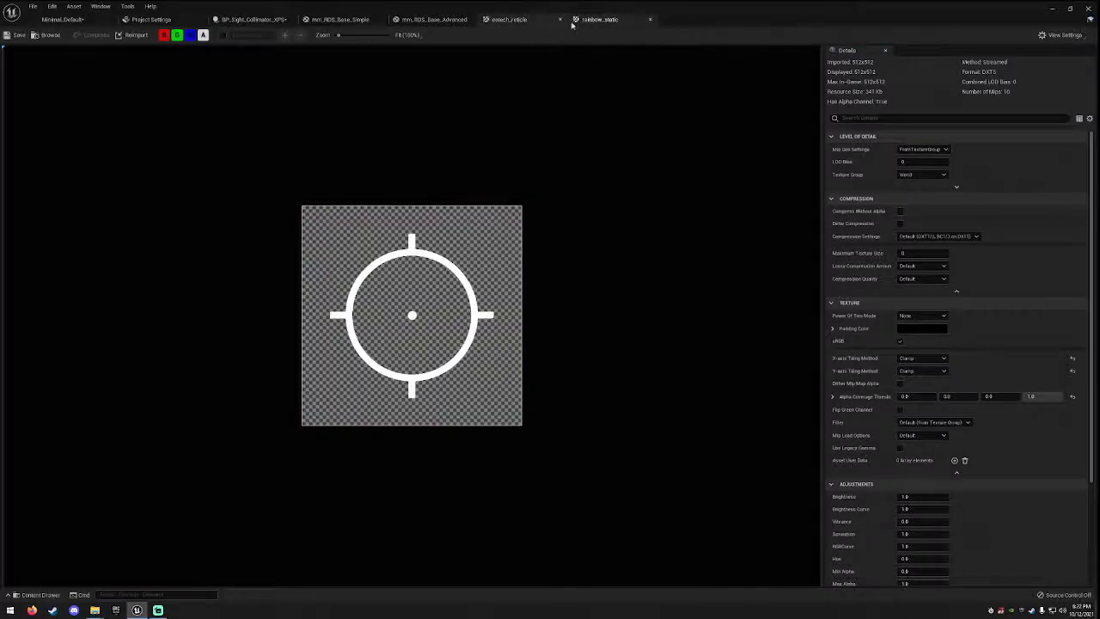
# Step: Close the eotech_reticle tab and move the upper Time node above its constant
pyautogui.click(560, 23)
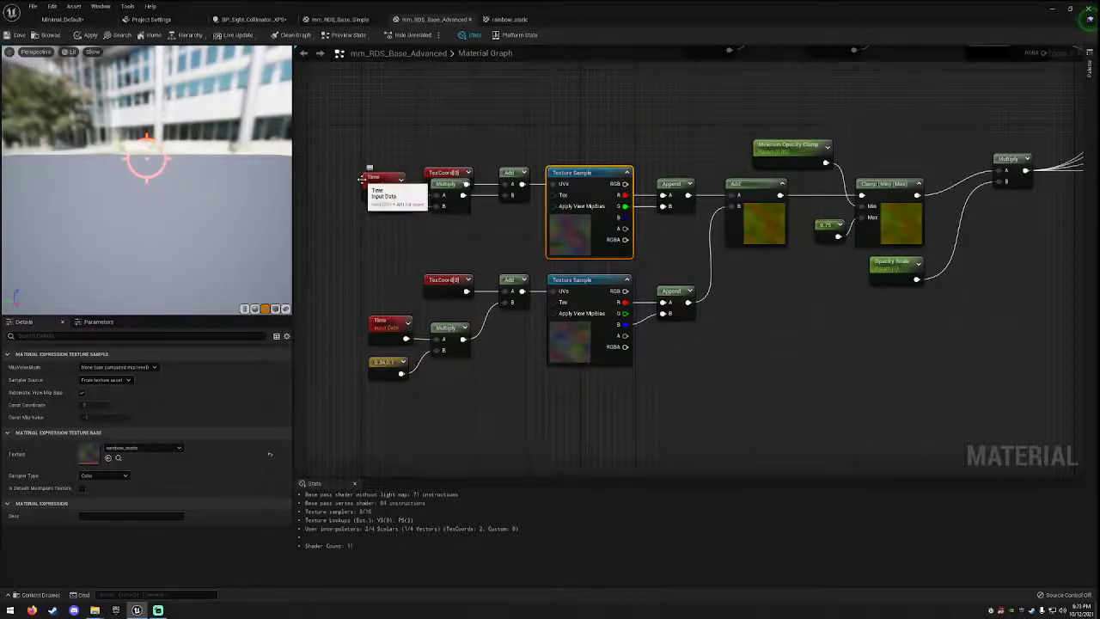
pyautogui.moveTo(417, 237); pyautogui.dragTo(423, 194, button='right')
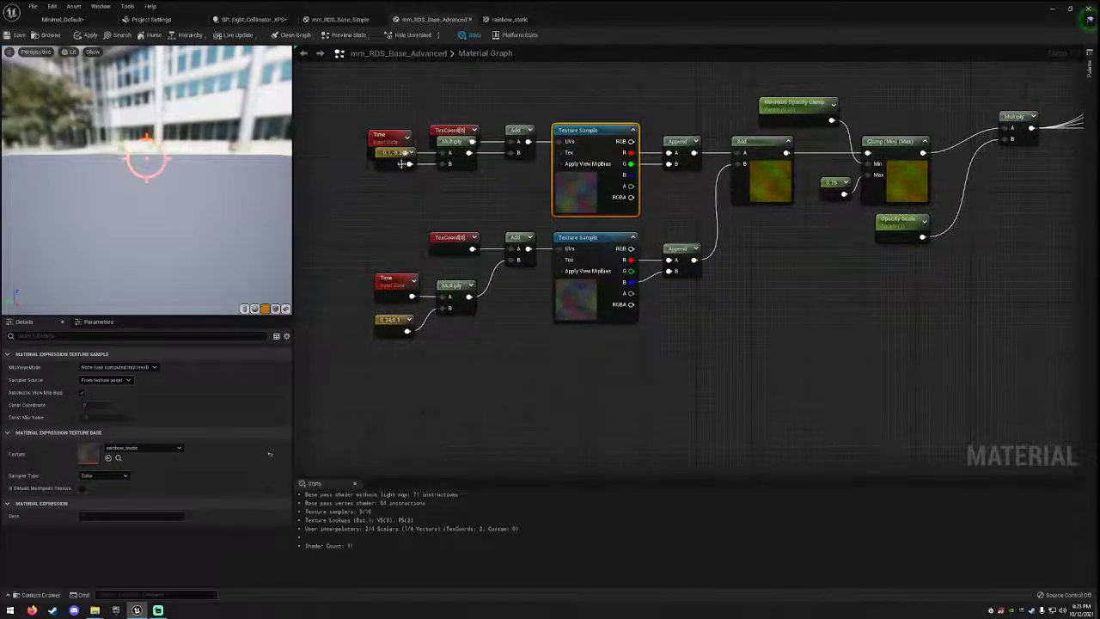
pyautogui.moveTo(388, 143); pyautogui.dragTo(518, 152)
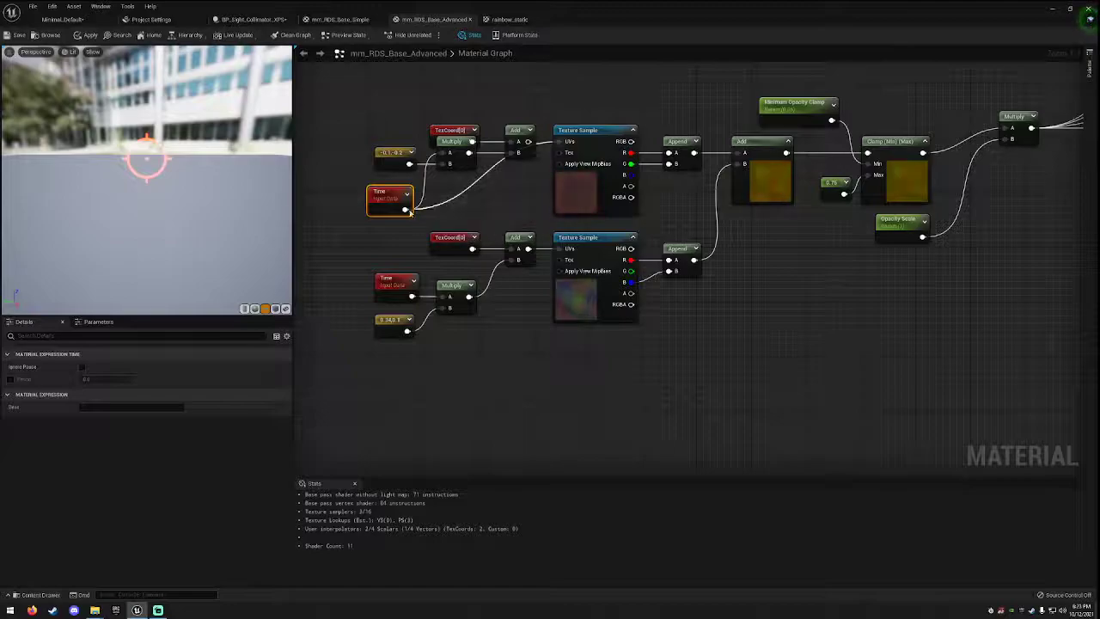
pyautogui.moveTo(406, 210); pyautogui.dragTo(516, 153)
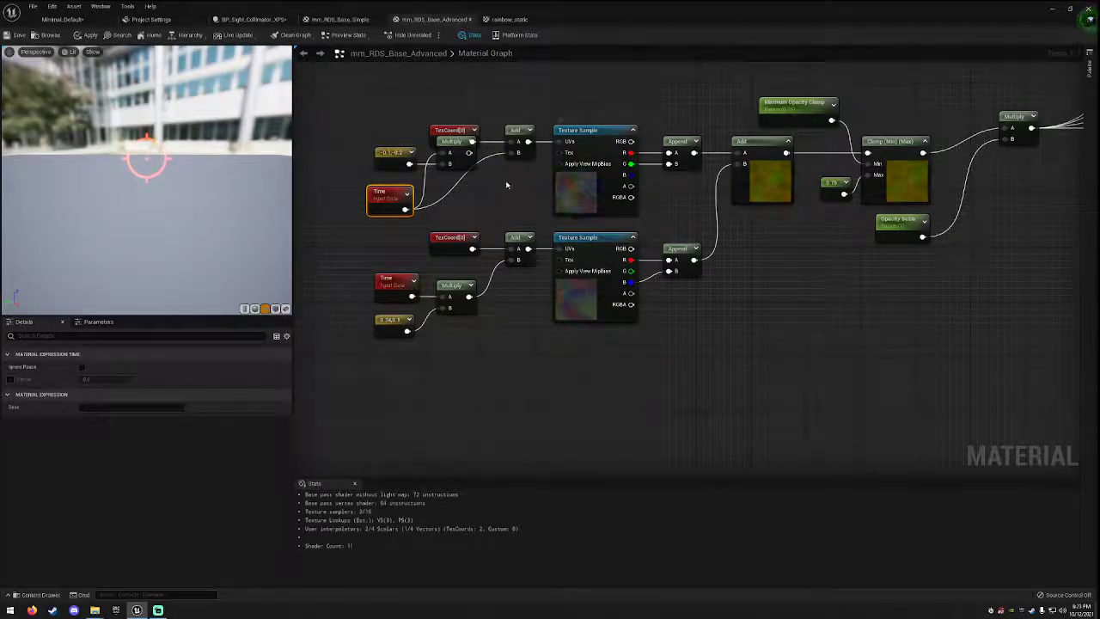
pyautogui.moveTo(405, 208); pyautogui.dragTo(428, 214)
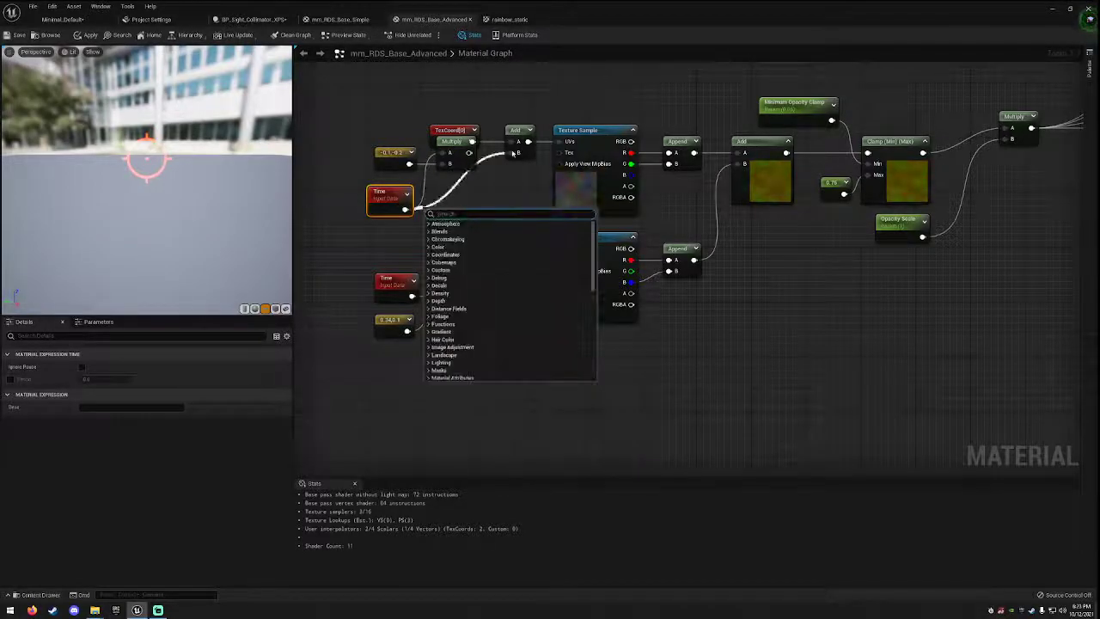
pyautogui.click(461, 178)
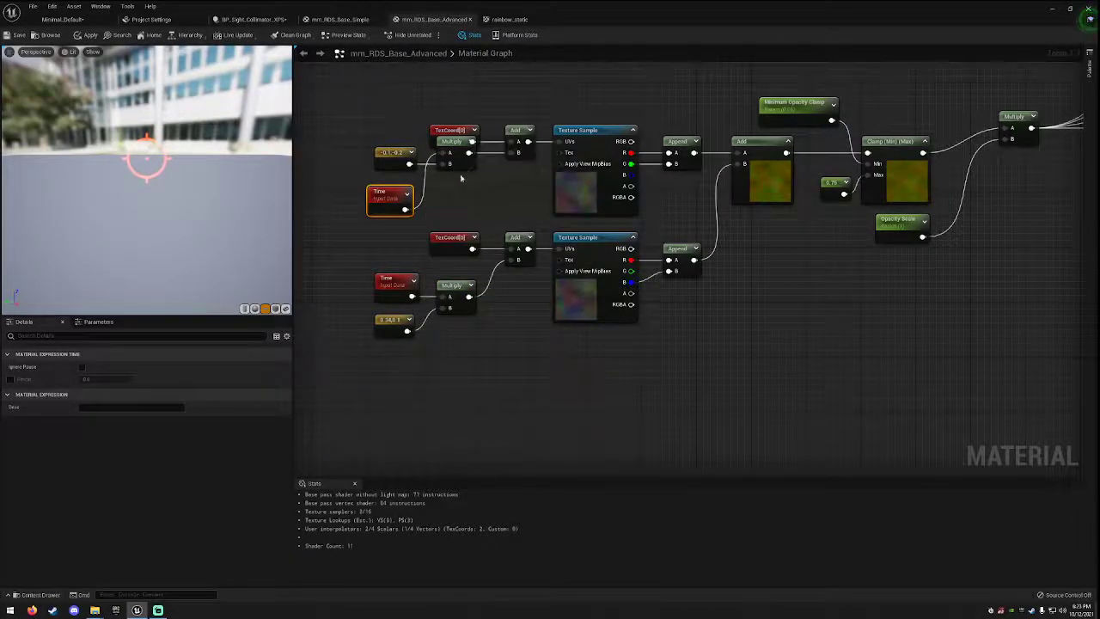
pyautogui.moveTo(388, 190); pyautogui.dragTo(397, 116)
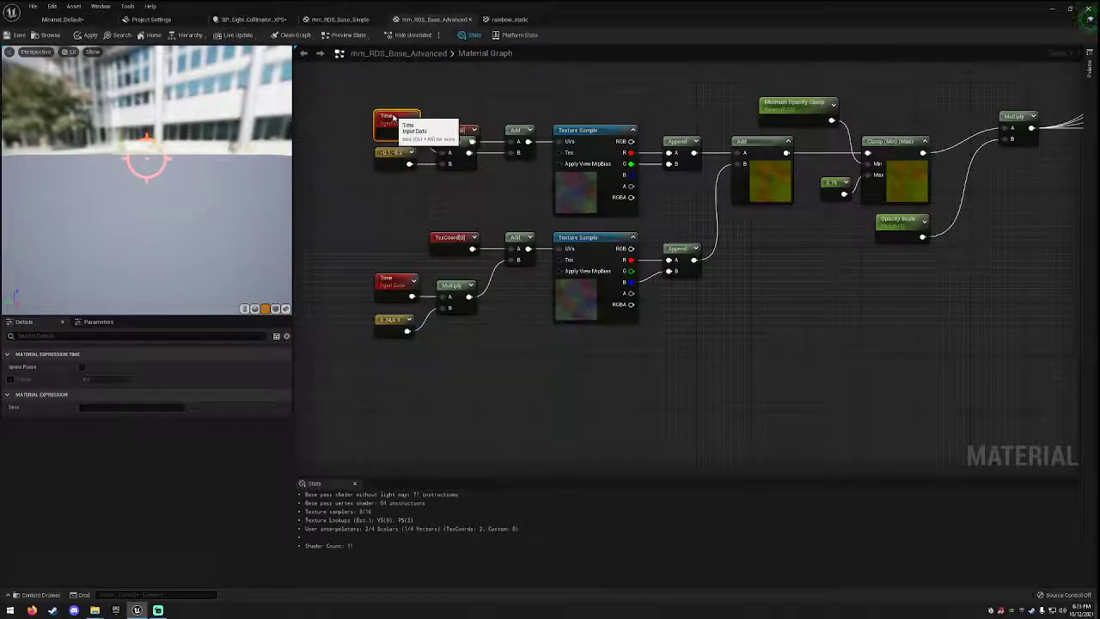
# Step: Inspect the -0.1, -0.2 and 0.34, 0.1 panning constant vectors
pyautogui.click(394, 155)
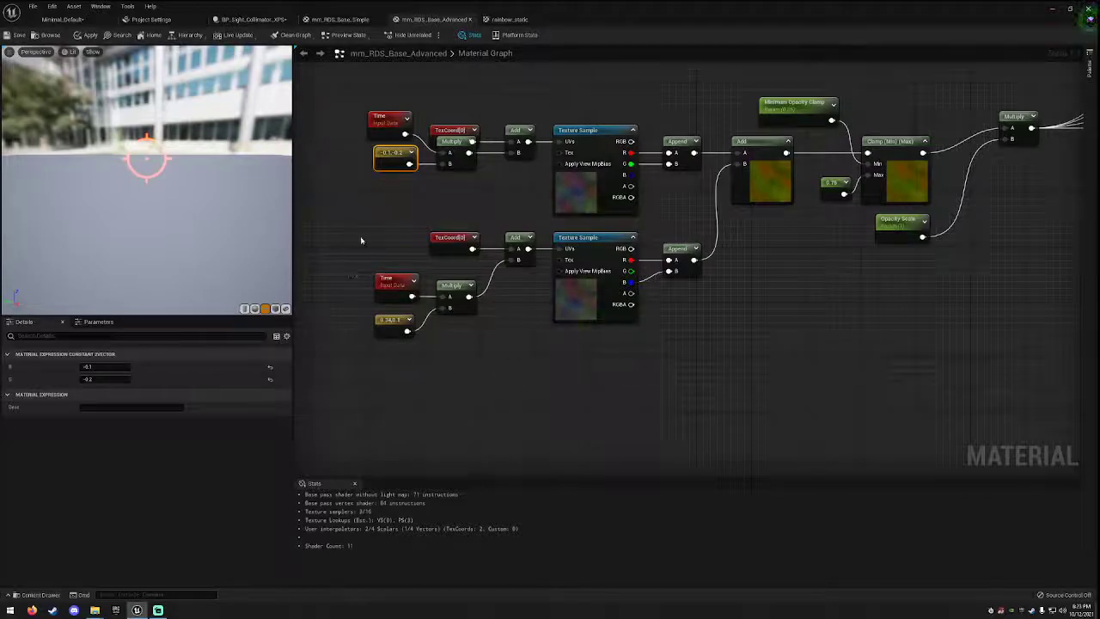
pyautogui.moveTo(361, 241); pyautogui.dragTo(708, 356)
pyautogui.click(688, 365)
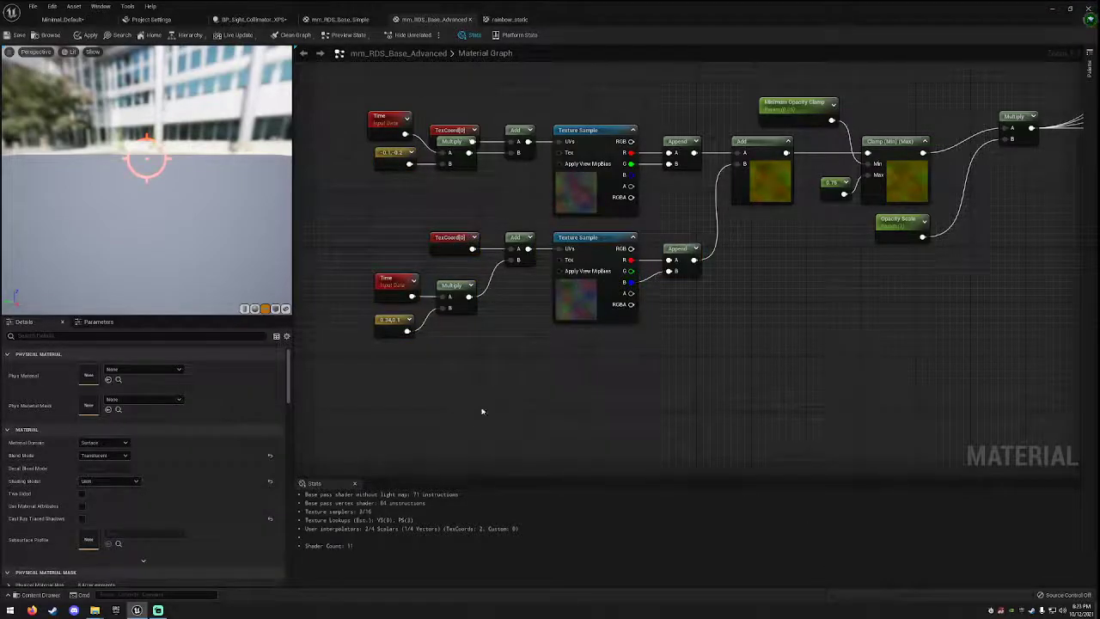
pyautogui.click(383, 326)
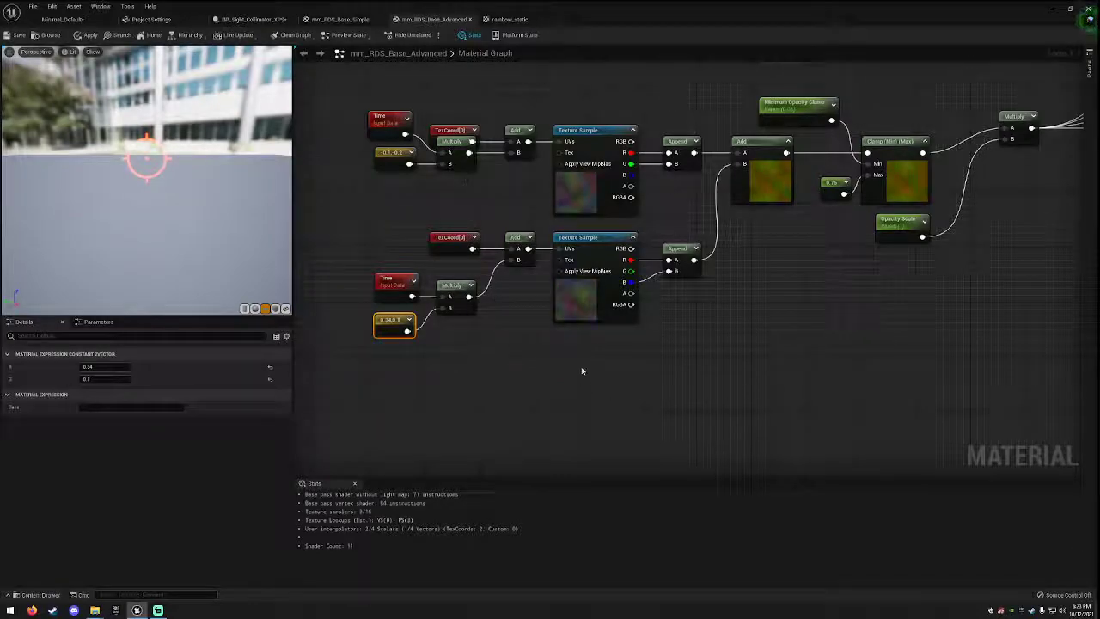
pyautogui.moveTo(714, 221); pyautogui.dragTo(635, 233, button='right')
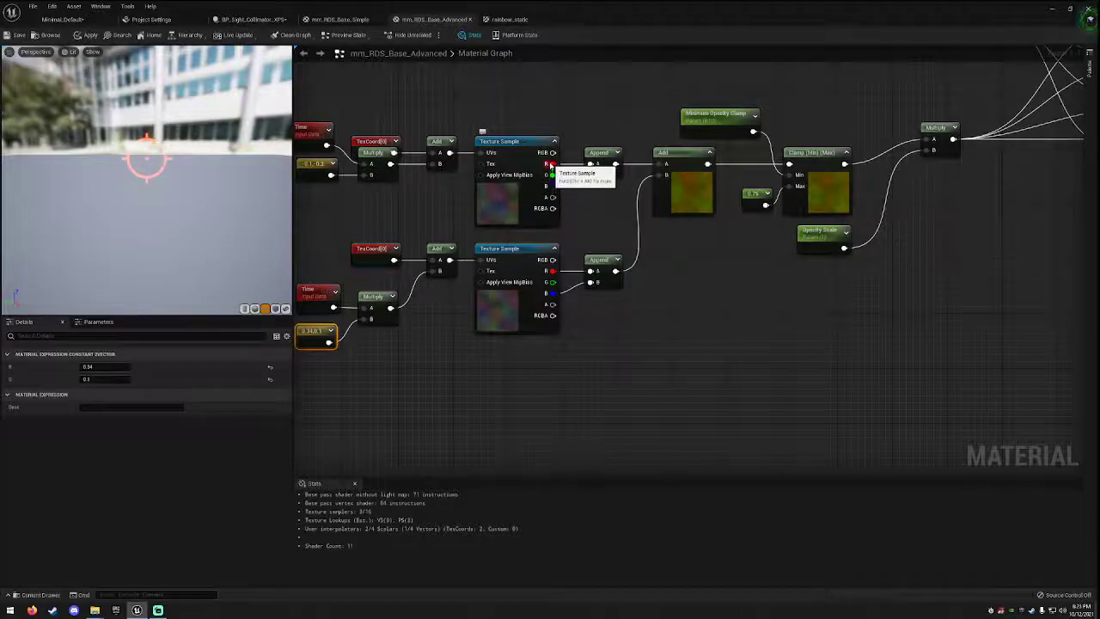
pyautogui.click(600, 152)
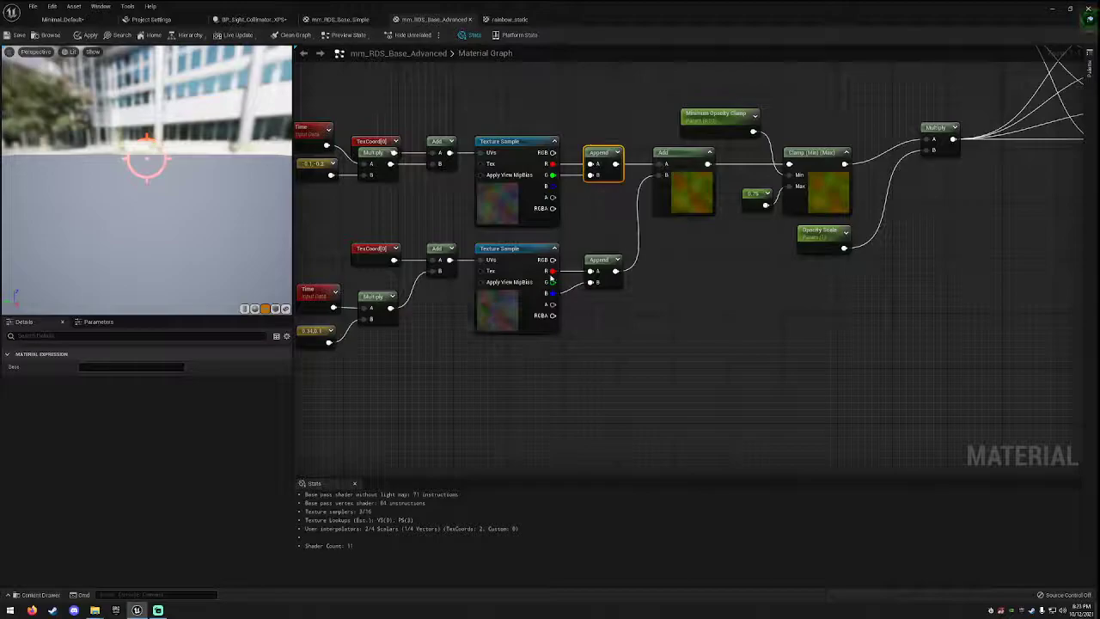
pyautogui.click(615, 280)
pyautogui.moveTo(766, 278); pyautogui.dragTo(732, 337, button='right')
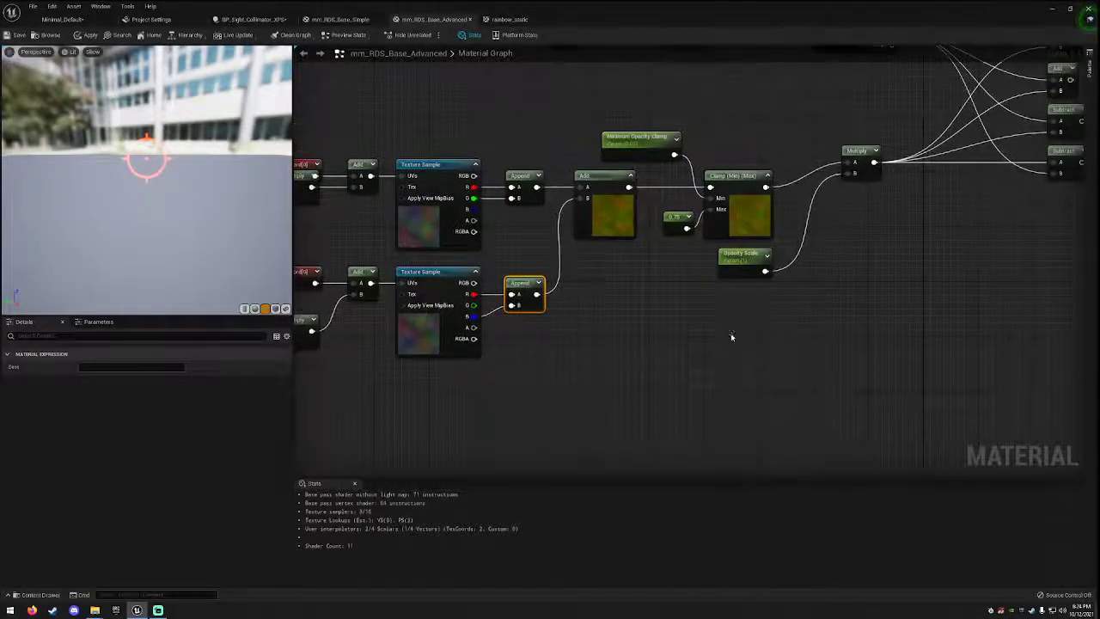
pyautogui.click(604, 182)
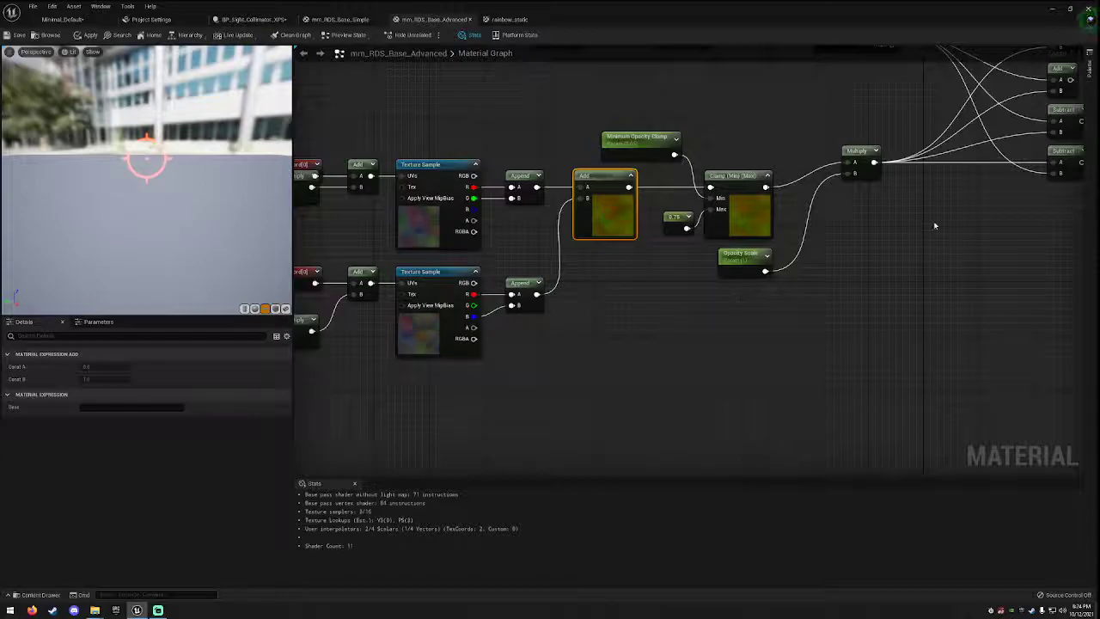
pyautogui.moveTo(928, 232); pyautogui.dragTo(913, 291, button='right')
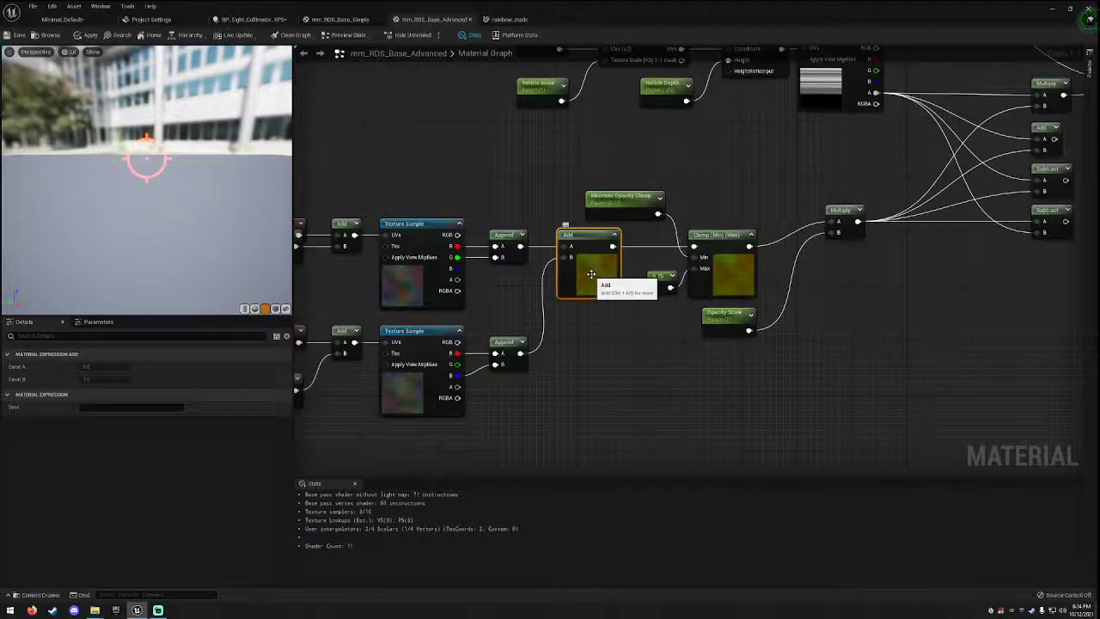
# Step: Change the Clamp's Max constant from 0.75 to 1
pyautogui.click(720, 244)
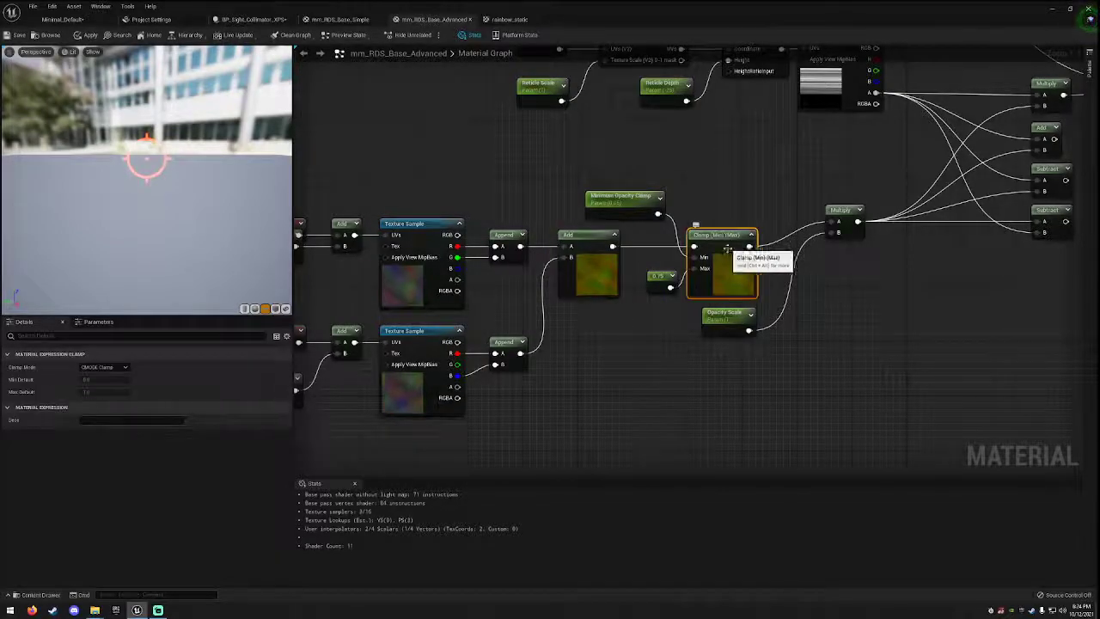
pyautogui.click(660, 276)
pyautogui.click(103, 367)
pyautogui.write('1')
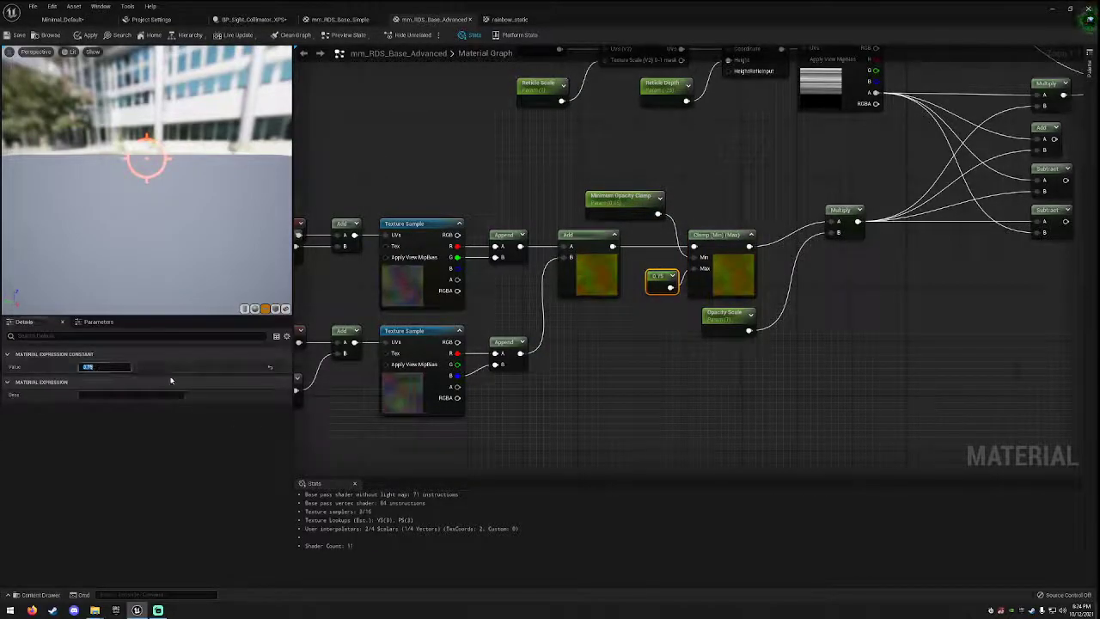
pyautogui.press('Return')
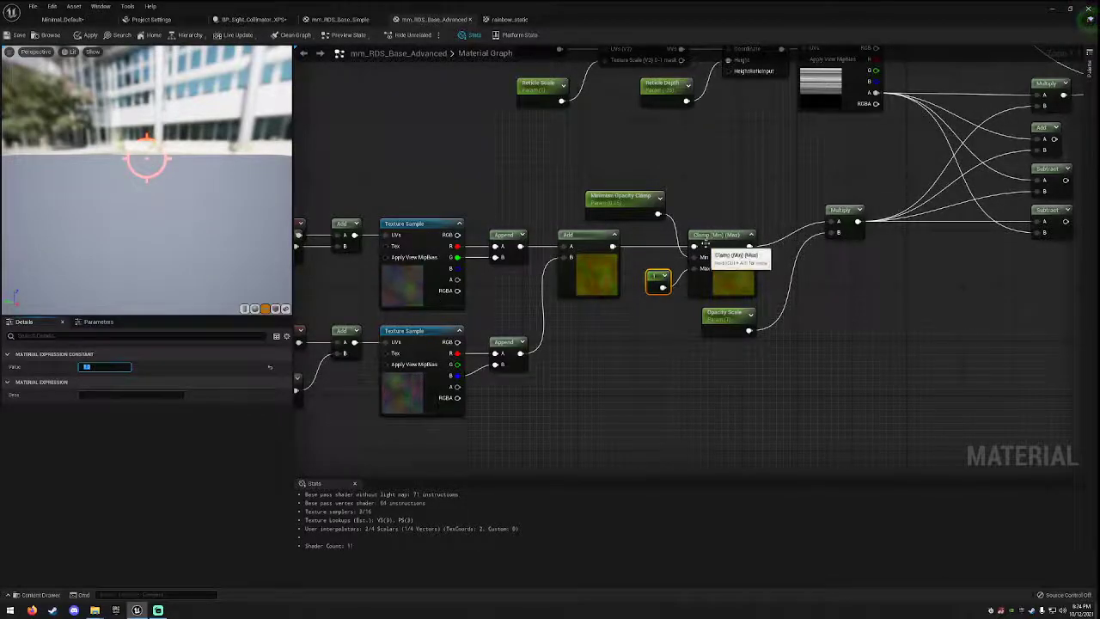
pyautogui.click(614, 201)
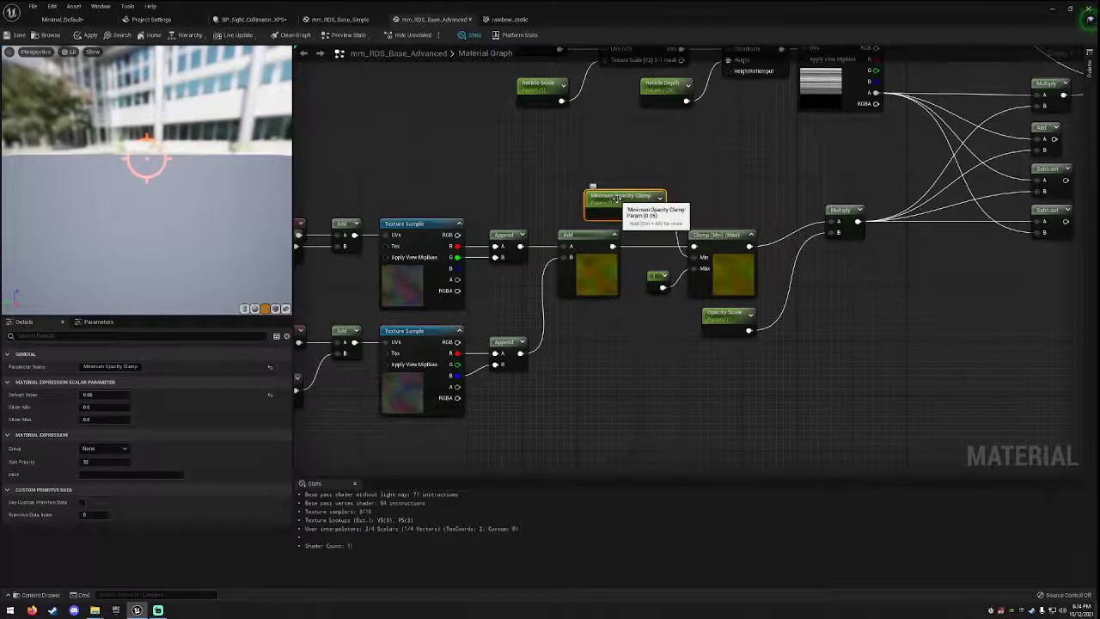
pyautogui.click(657, 280)
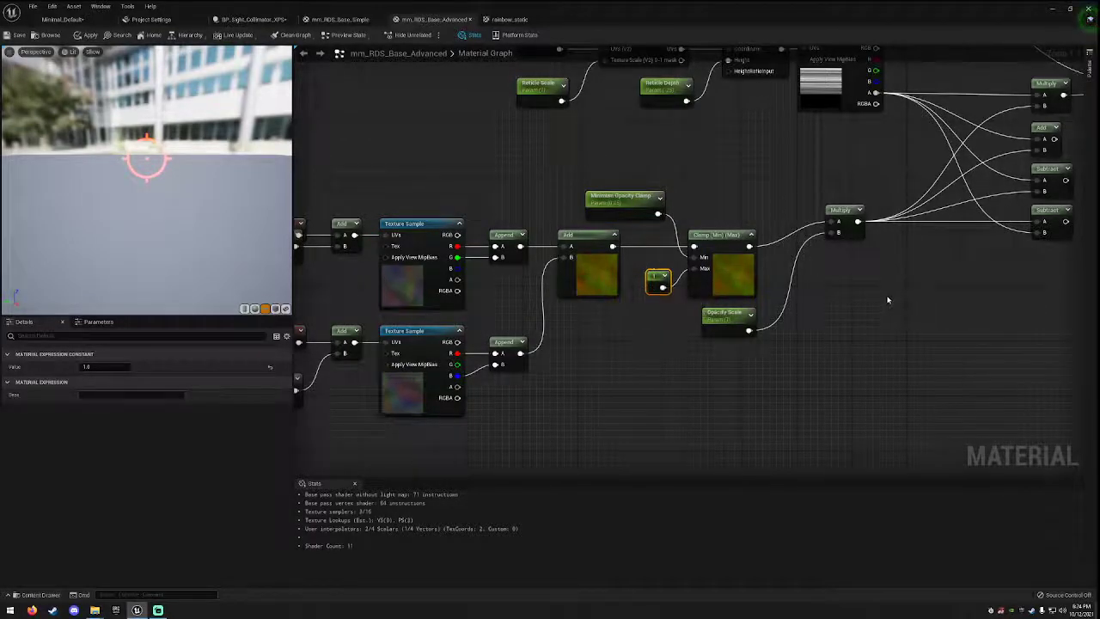
pyautogui.moveTo(888, 300); pyautogui.dragTo(717, 339, button='right')
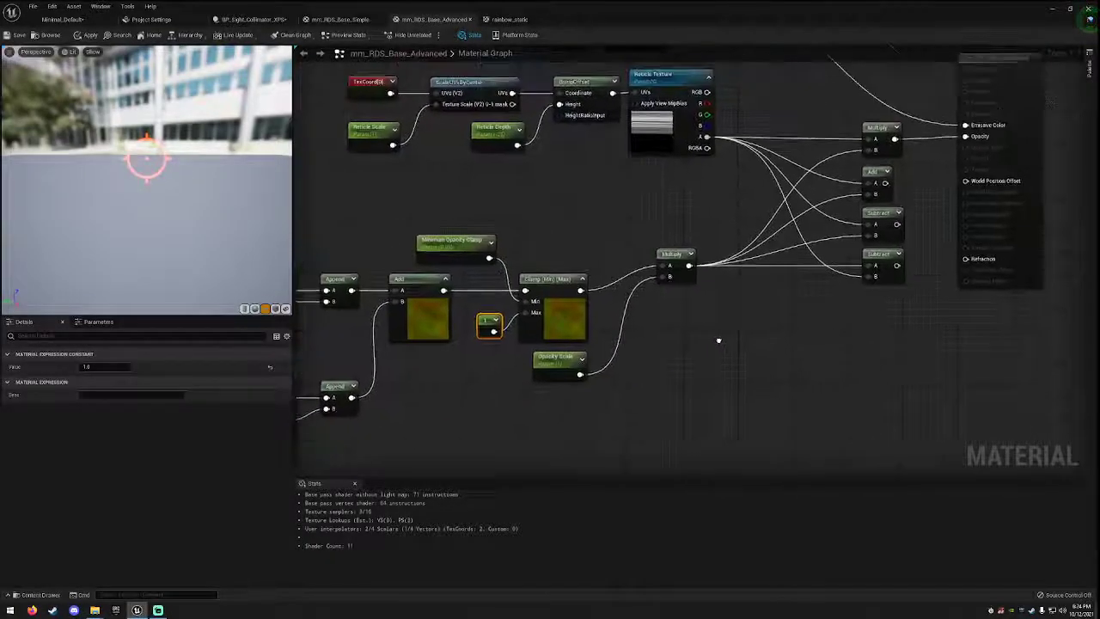
# Step: Edit the Opacity Scale default value and expand the Multiply node's preview
pyautogui.click(557, 361)
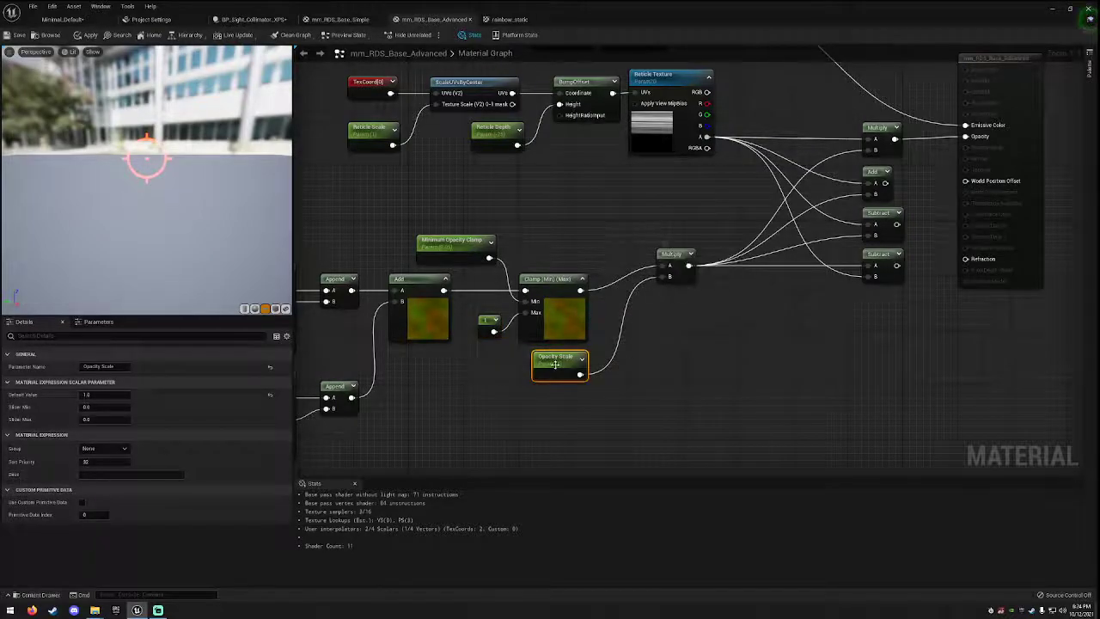
pyautogui.click(89, 395)
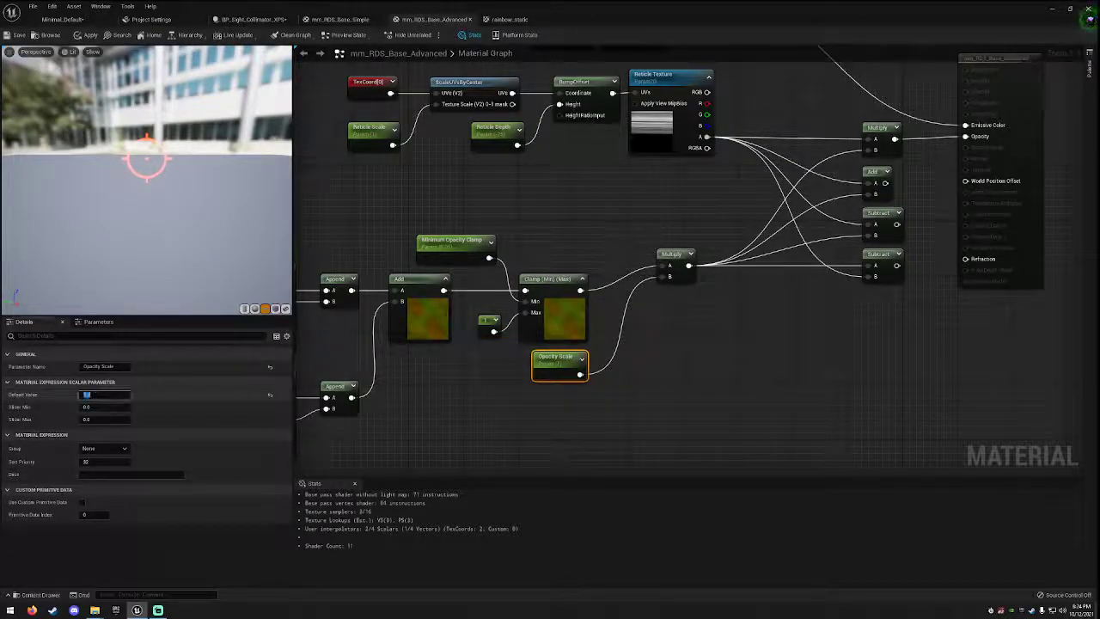
pyautogui.click(692, 254)
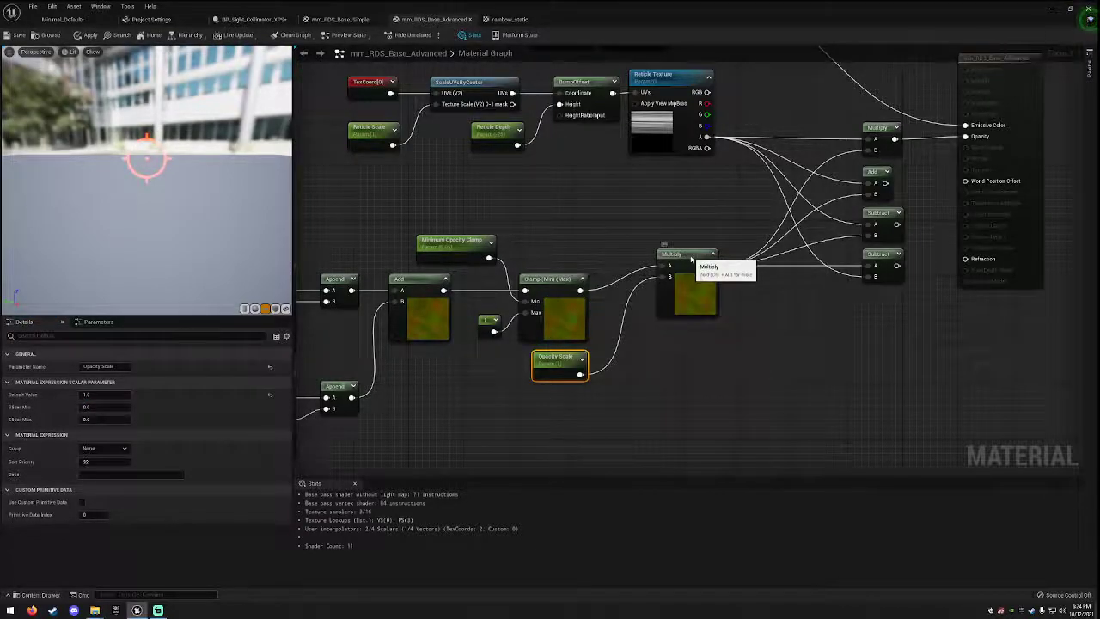
pyautogui.moveTo(692, 260); pyautogui.dragTo(671, 259)
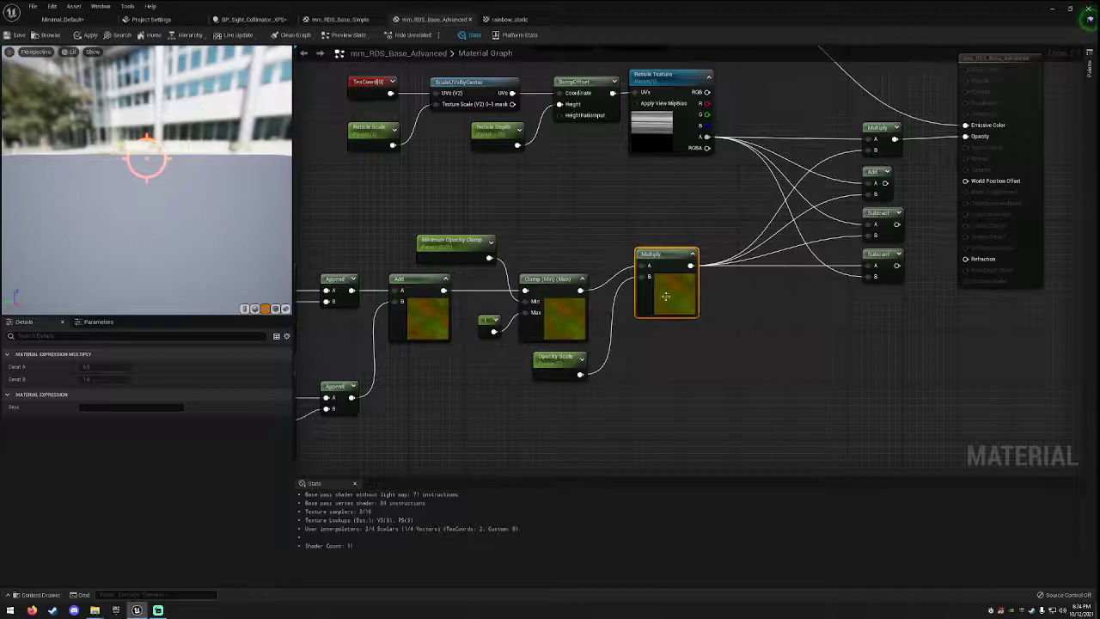
pyautogui.click(561, 360)
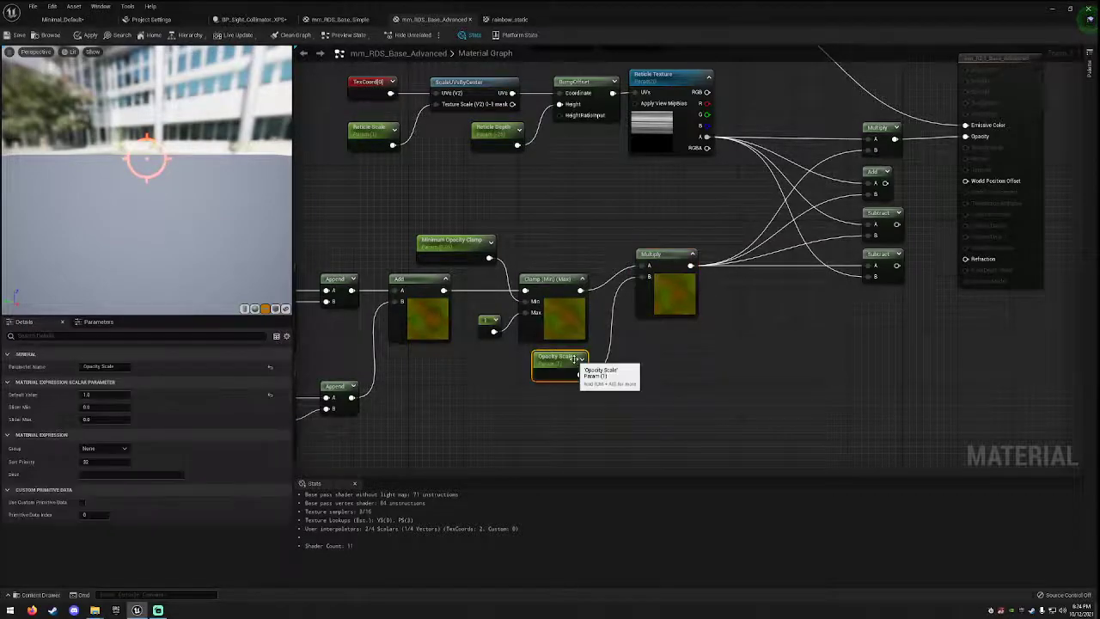
pyautogui.click(103, 395)
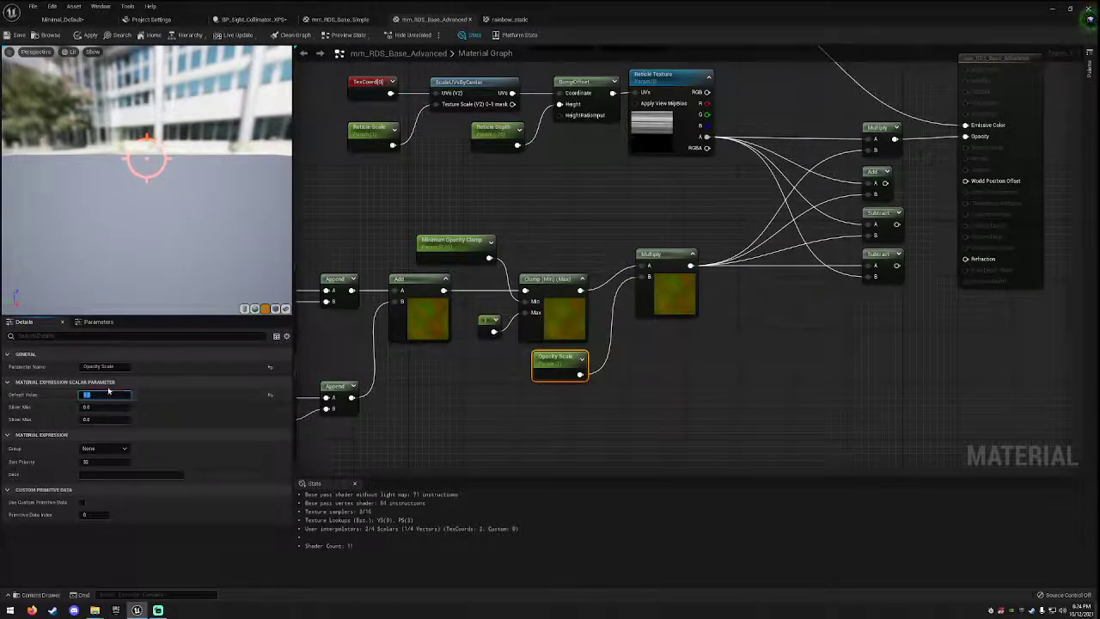
pyautogui.press('Return')
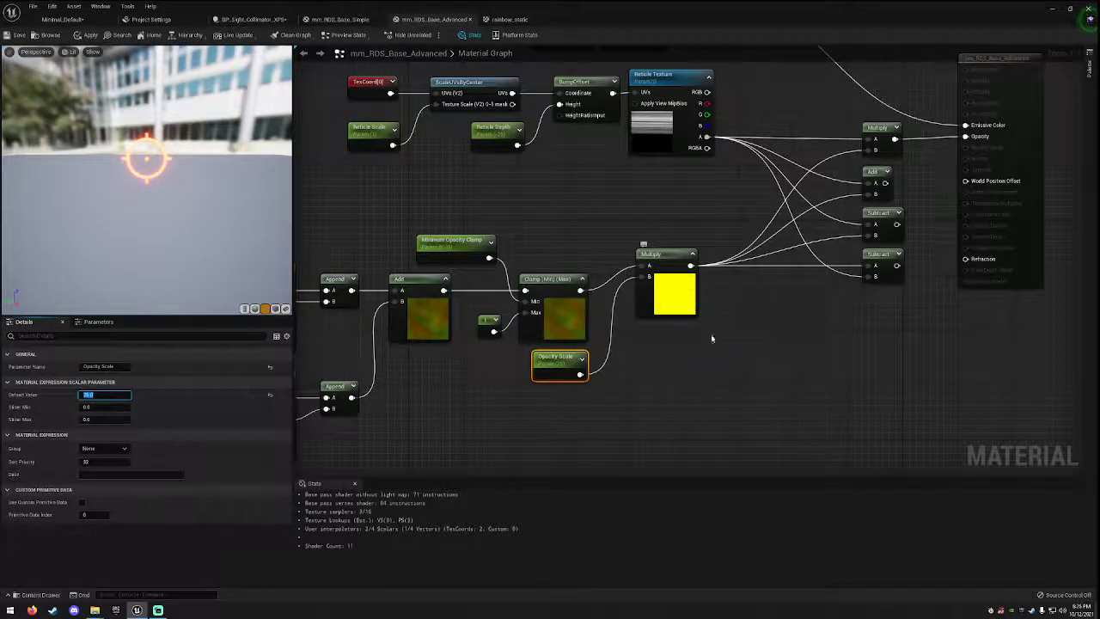
pyautogui.moveTo(464, 251); pyautogui.dragTo(477, 248)
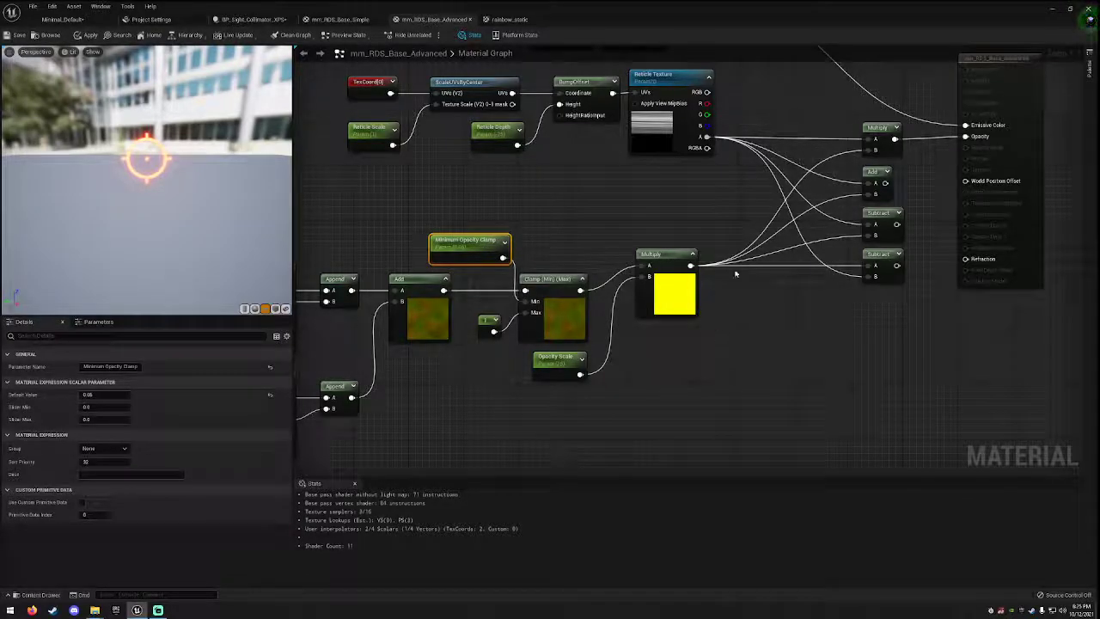
pyautogui.moveTo(735, 273); pyautogui.dragTo(831, 376, button='right')
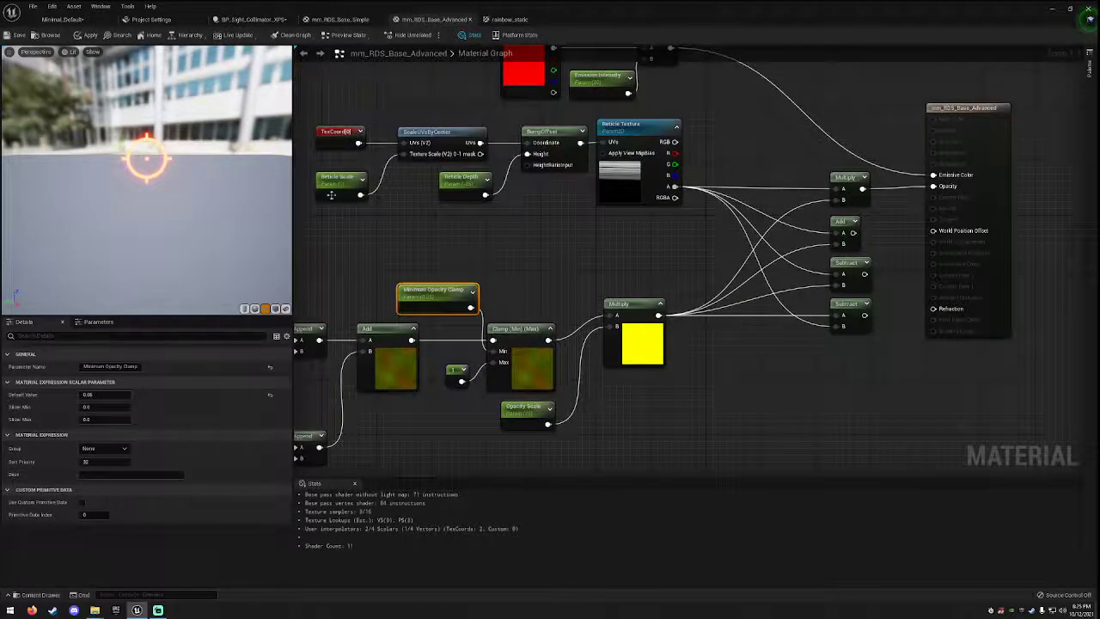
pyautogui.moveTo(160, 178)
pyautogui.mouseDown()
pyautogui.moveTo(190, 172)
pyautogui.moveTo(160, 160)
pyautogui.mouseUp()
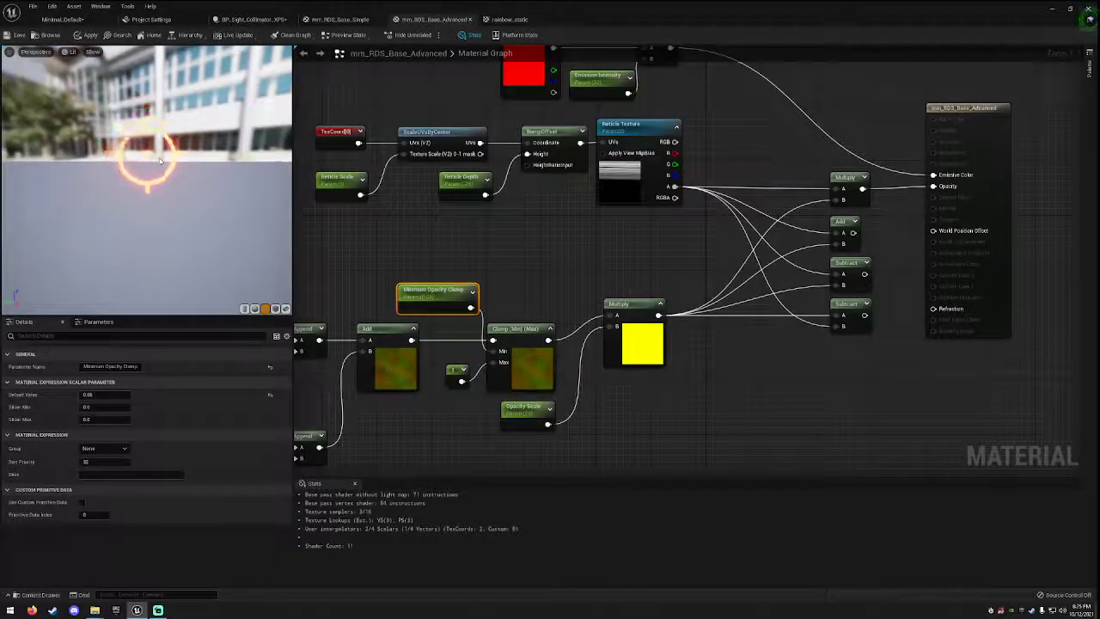
# Step: Set the Opacity Scale default value to 5.0
pyautogui.click(526, 407)
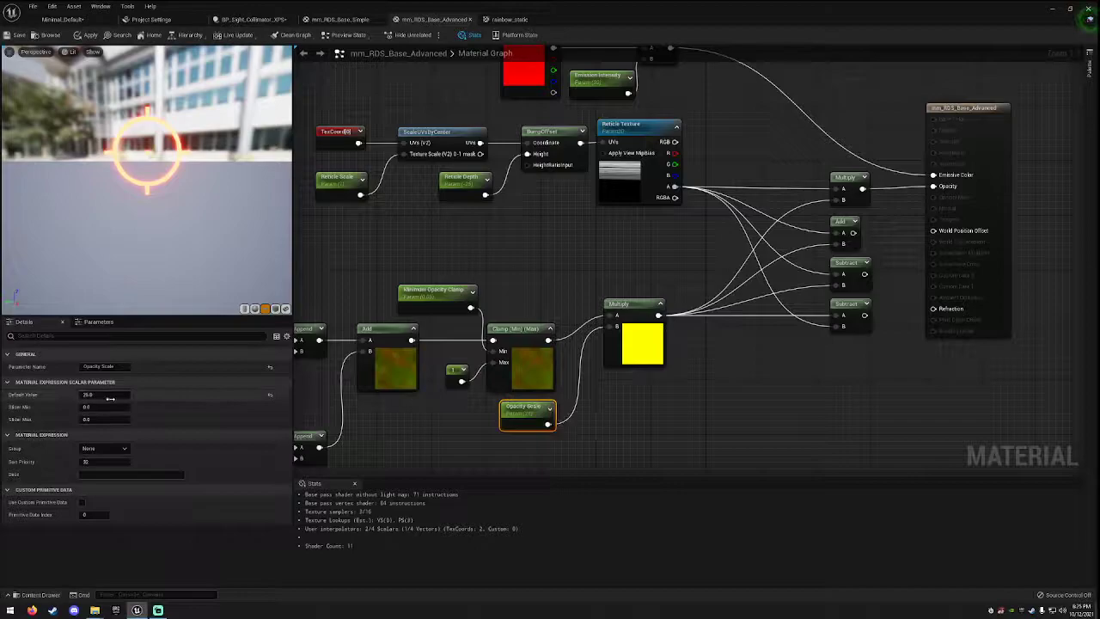
pyautogui.click(105, 394)
pyautogui.write('1')
pyautogui.press('Return')
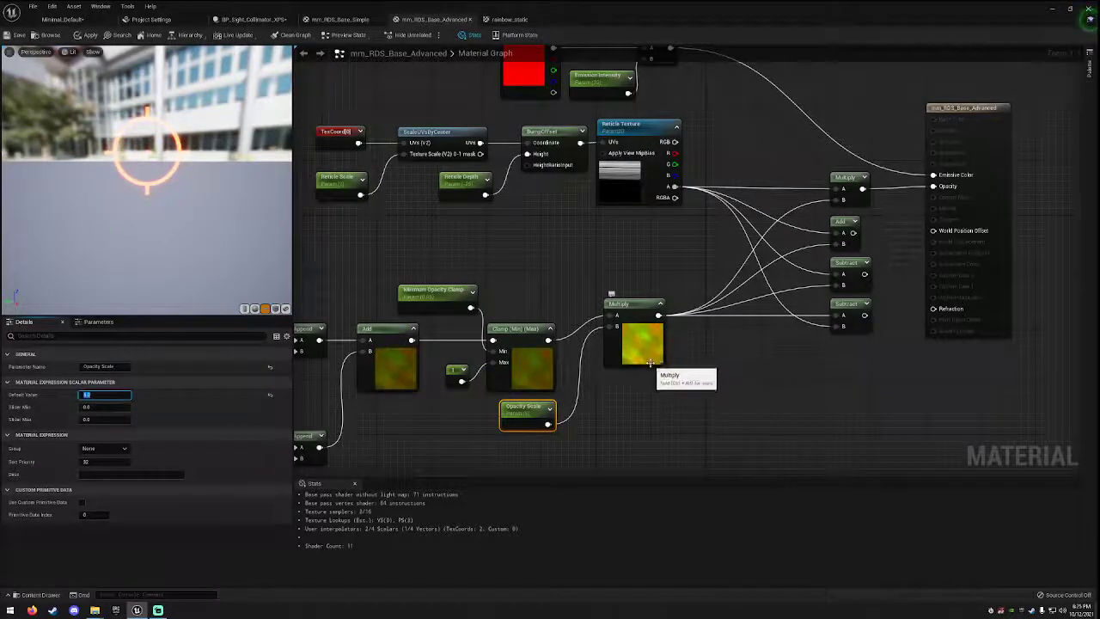
pyautogui.write('5')
pyautogui.moveTo(152, 153); pyautogui.dragTo(151, 153)
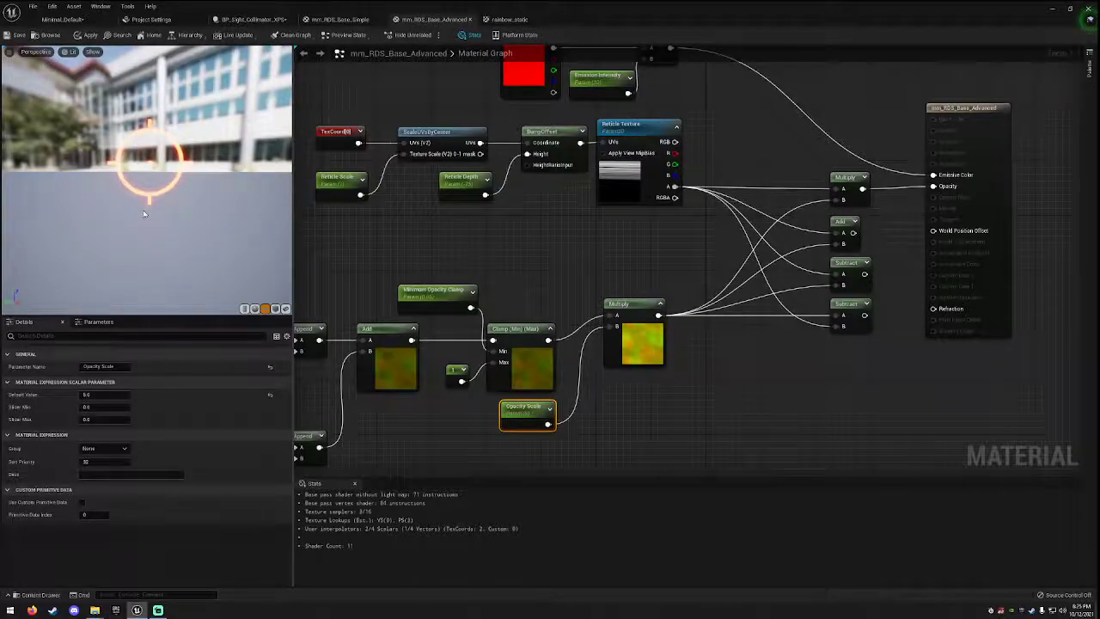
# Step: Set the Minimum Opacity Clamp default value to 0.1
pyautogui.moveTo(435, 290); pyautogui.dragTo(499, 274, button='right')
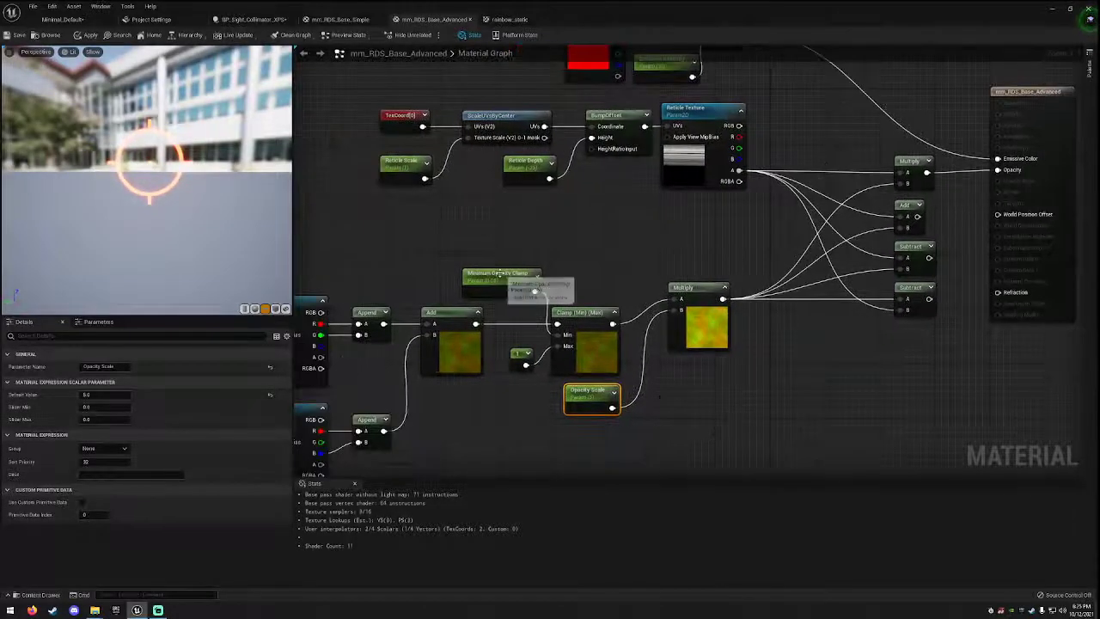
pyautogui.click(500, 274)
pyautogui.click(89, 395)
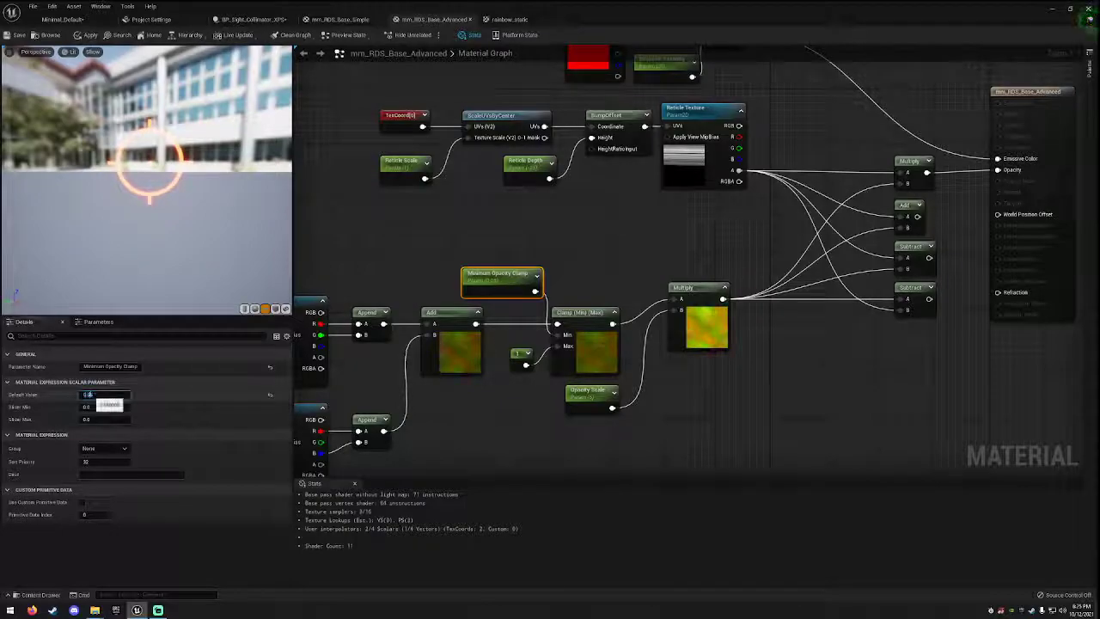
pyautogui.write('0.1')
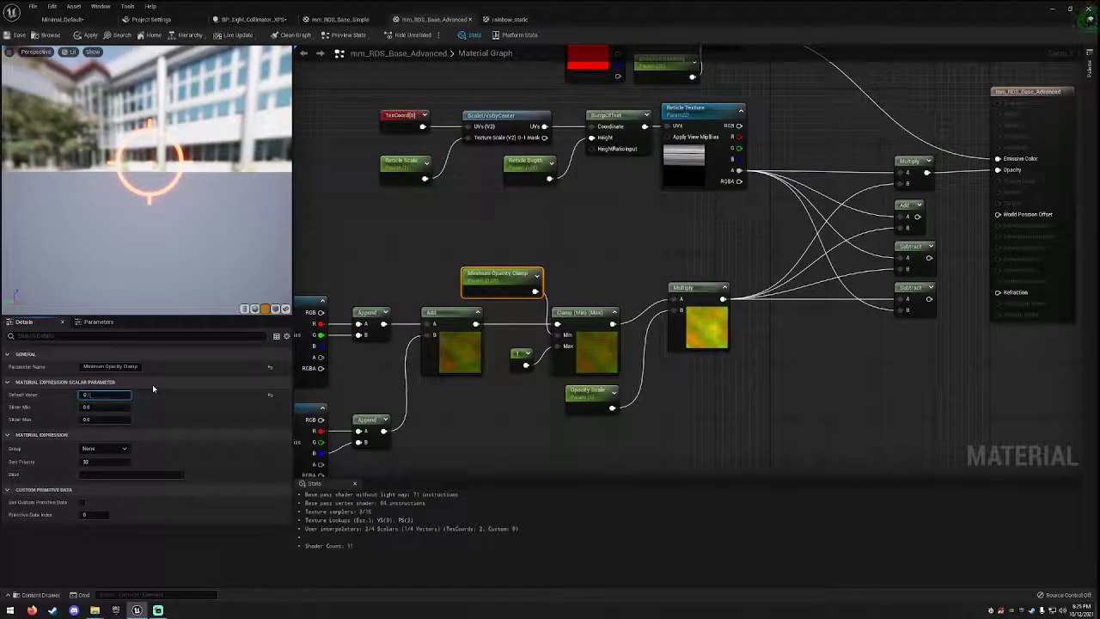
pyautogui.press('Return')
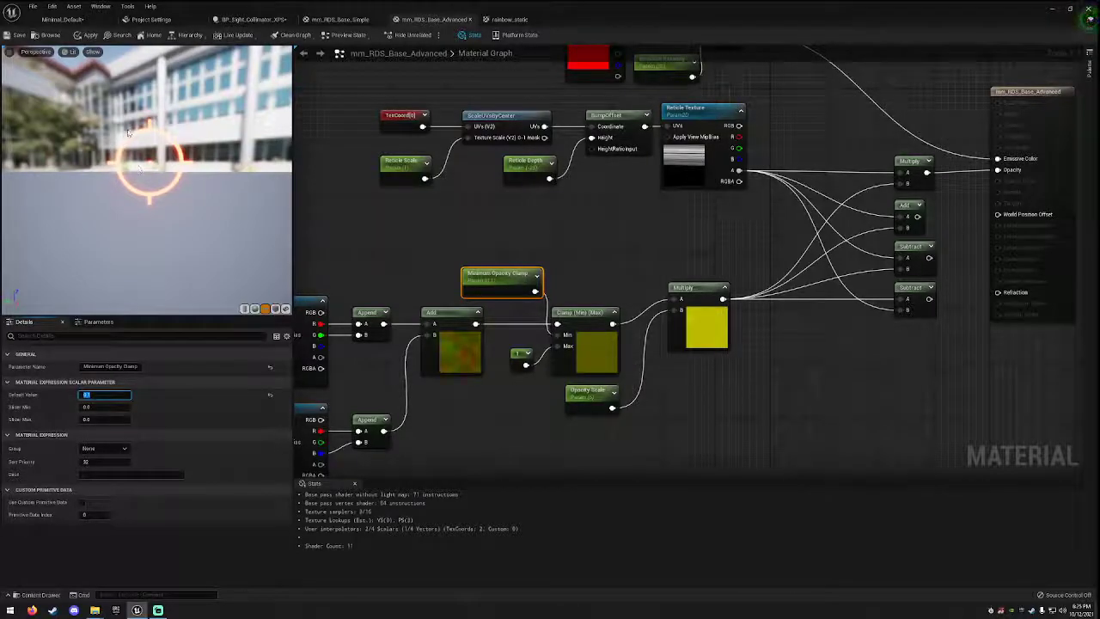
pyautogui.moveTo(830, 361); pyautogui.dragTo(788, 383, button='right')
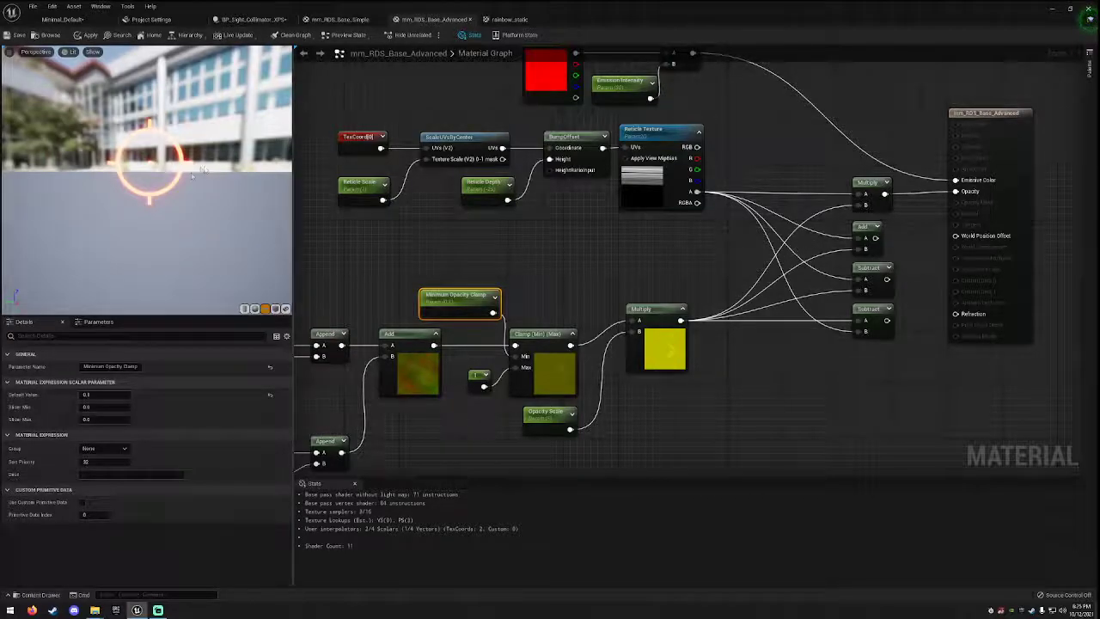
pyautogui.moveTo(205, 170); pyautogui.dragTo(172, 170, button='right')
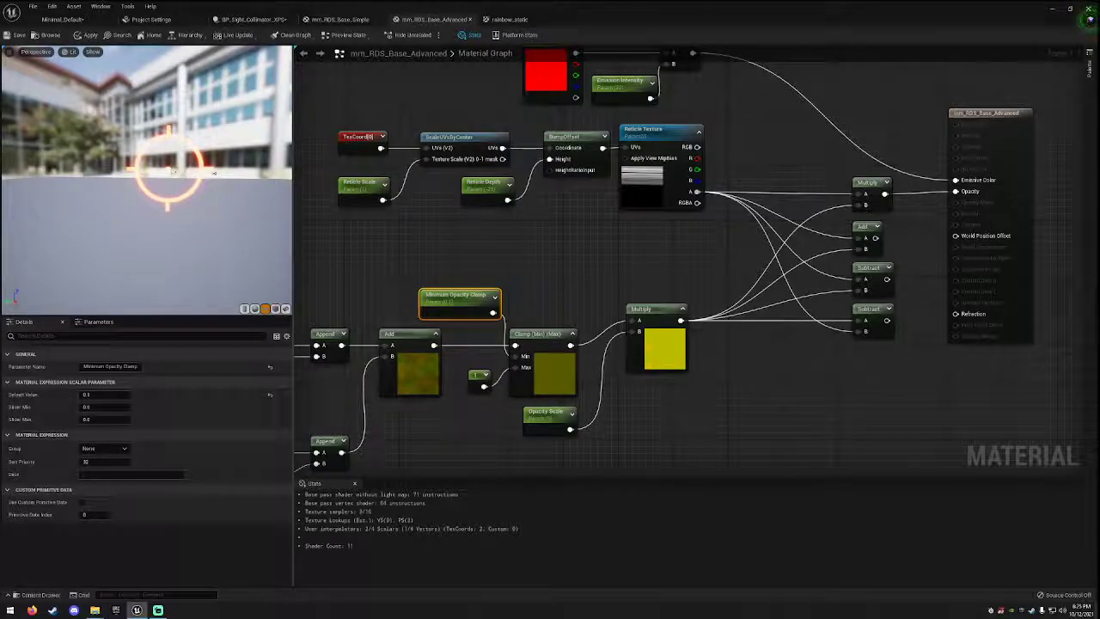
# Step: Try the Add and Subtract results on Opacity, finally wiring the Multiply result to Opacity
pyautogui.moveTo(553, 240); pyautogui.dragTo(621, 277, button='right')
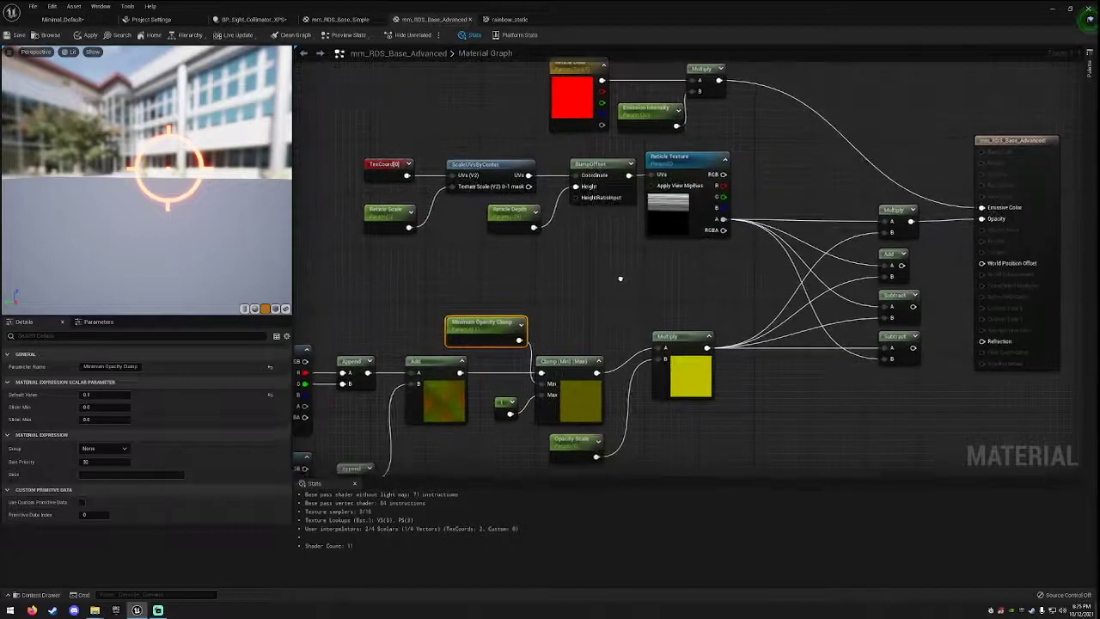
pyautogui.click(895, 413)
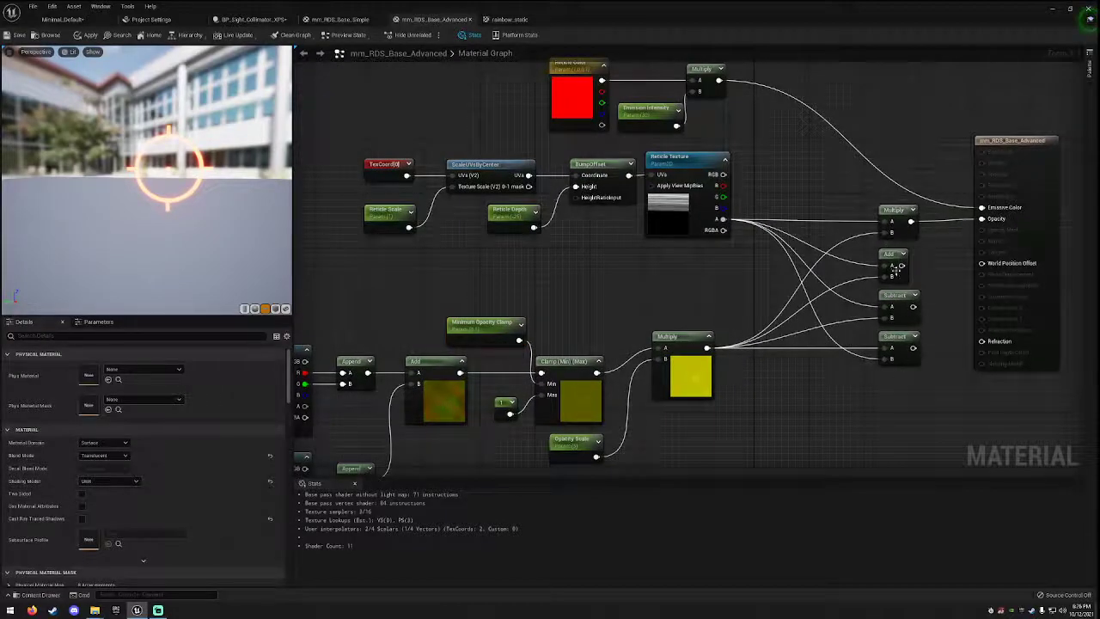
pyautogui.moveTo(904, 265); pyautogui.dragTo(984, 220)
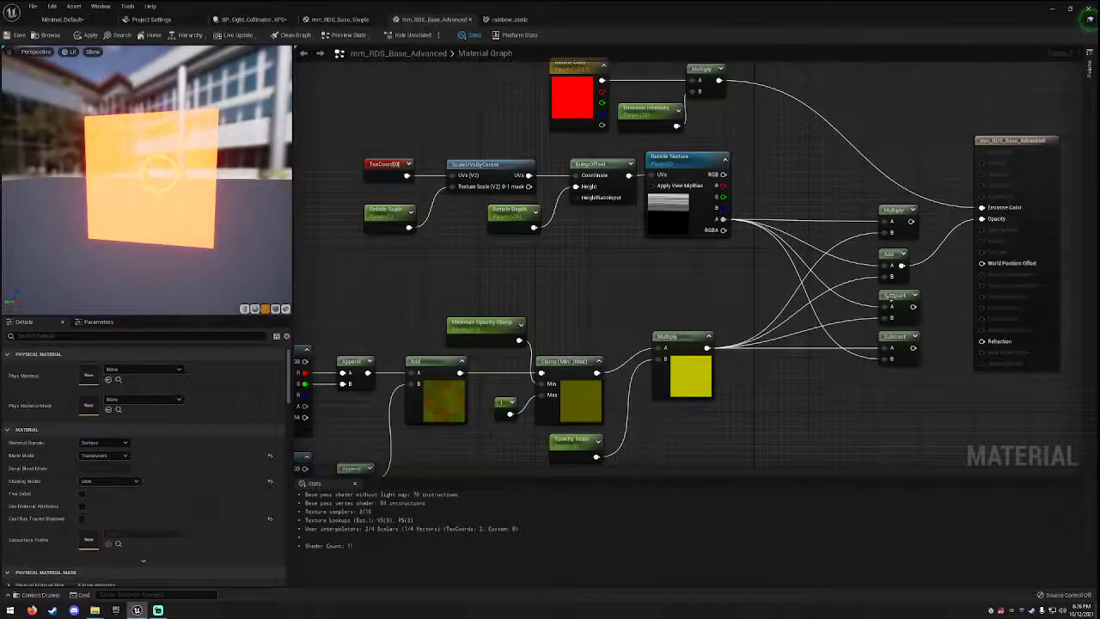
pyautogui.moveTo(913, 306); pyautogui.dragTo(983, 219)
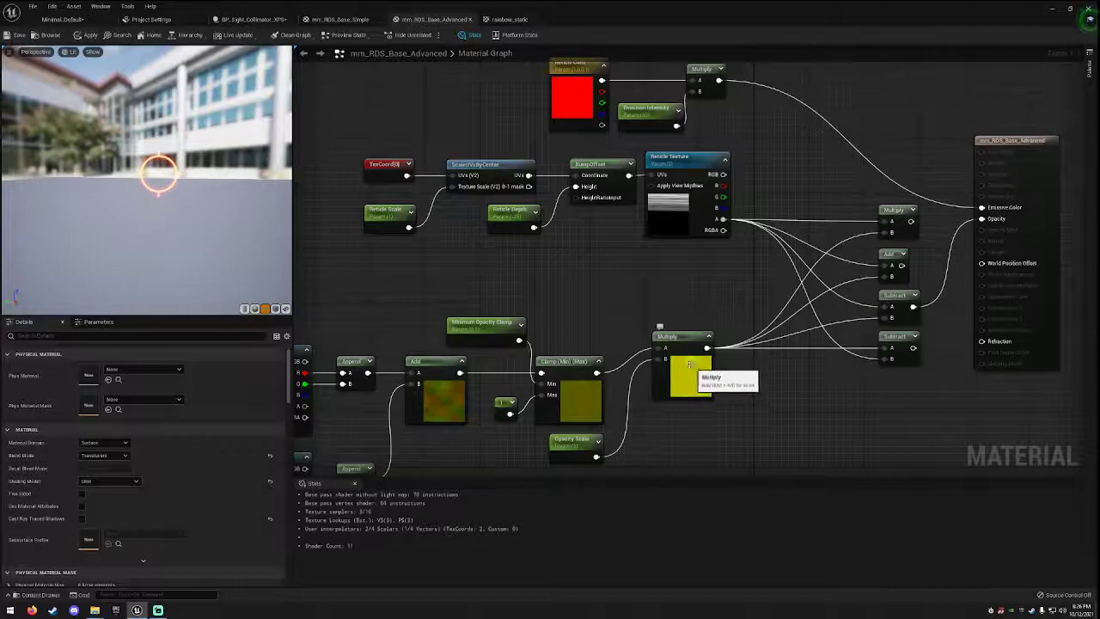
pyautogui.moveTo(179, 182); pyautogui.dragTo(188, 141)
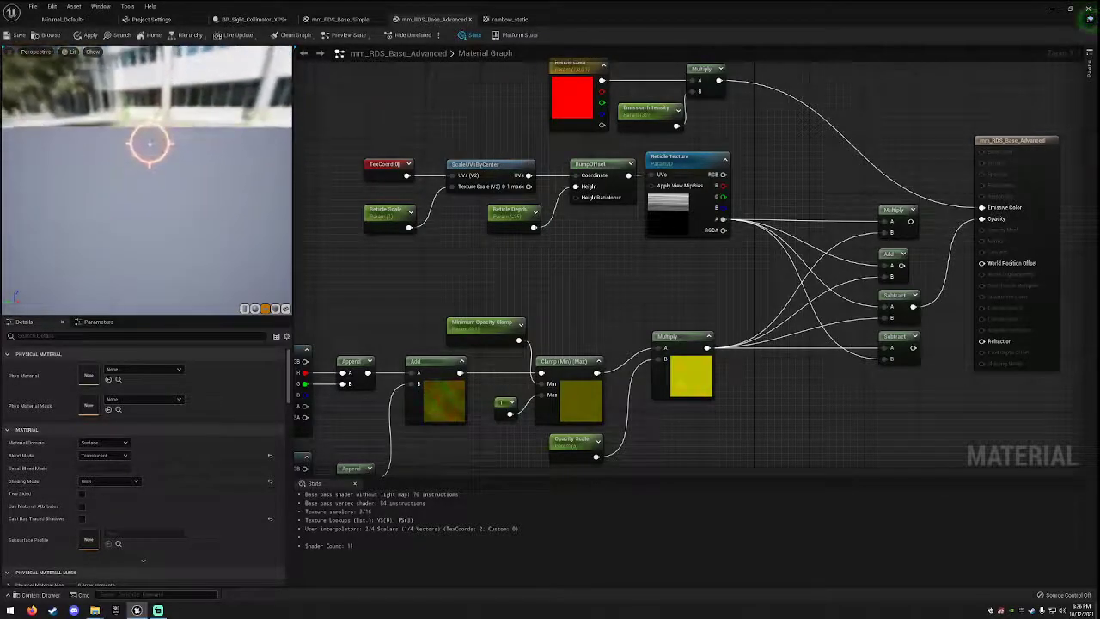
pyautogui.moveTo(913, 348); pyautogui.dragTo(983, 219)
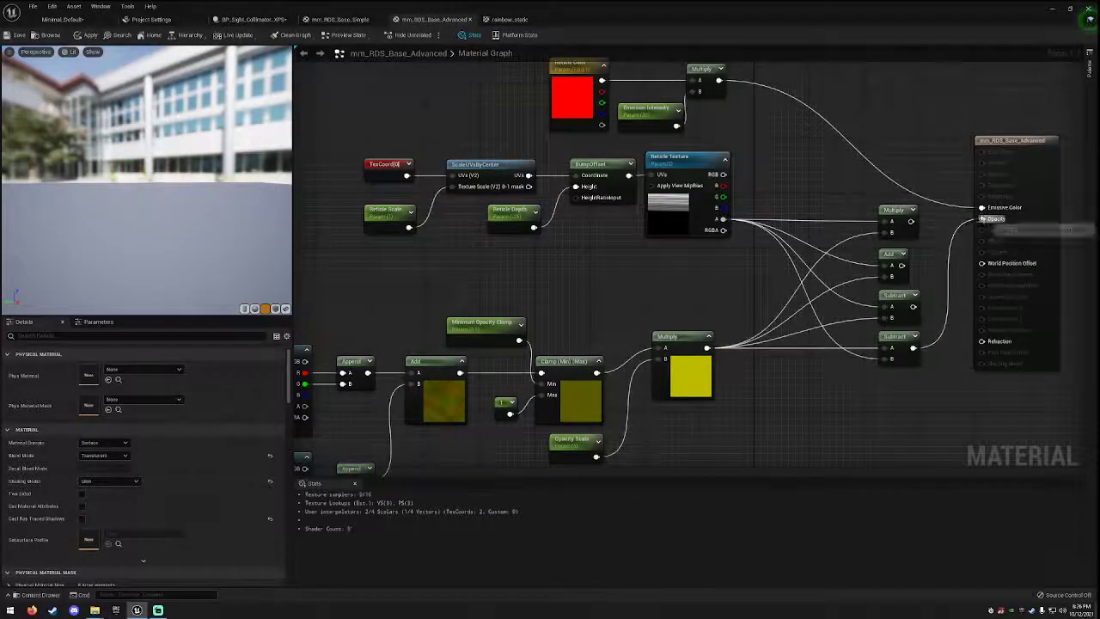
pyautogui.moveTo(146, 172)
pyautogui.mouseDown()
pyautogui.moveTo(152, 157)
pyautogui.moveTo(143, 176)
pyautogui.moveTo(137, 167)
pyautogui.mouseUp()
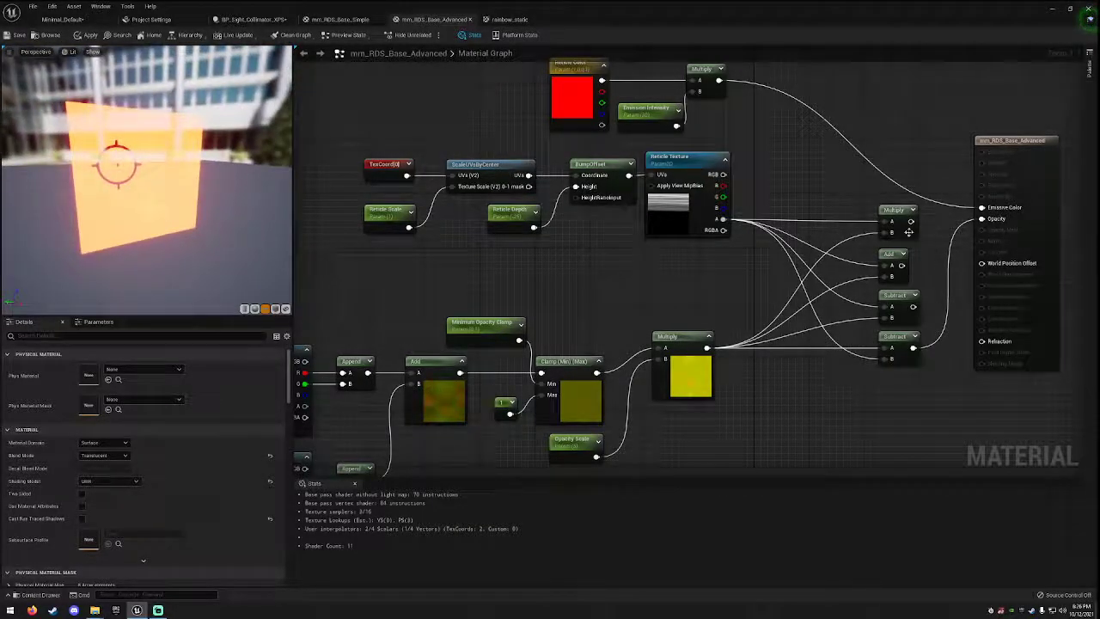
pyautogui.moveTo(911, 221); pyautogui.dragTo(981, 219)
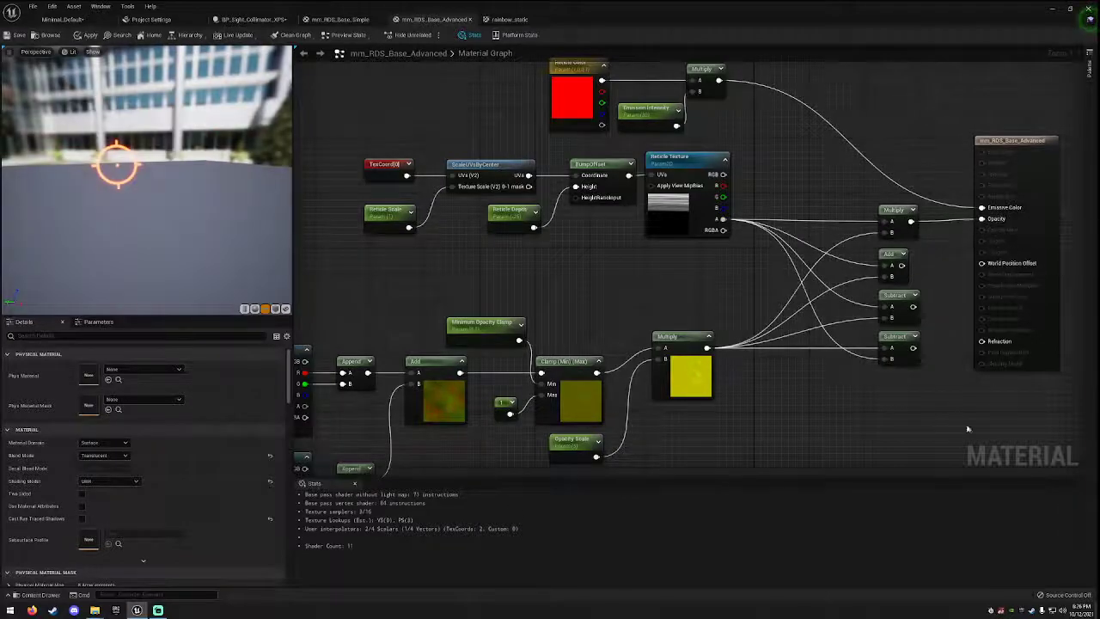
# Step: Delete the unused Add and Subtract nodes and save the material
pyautogui.moveTo(942, 389); pyautogui.dragTo(847, 271)
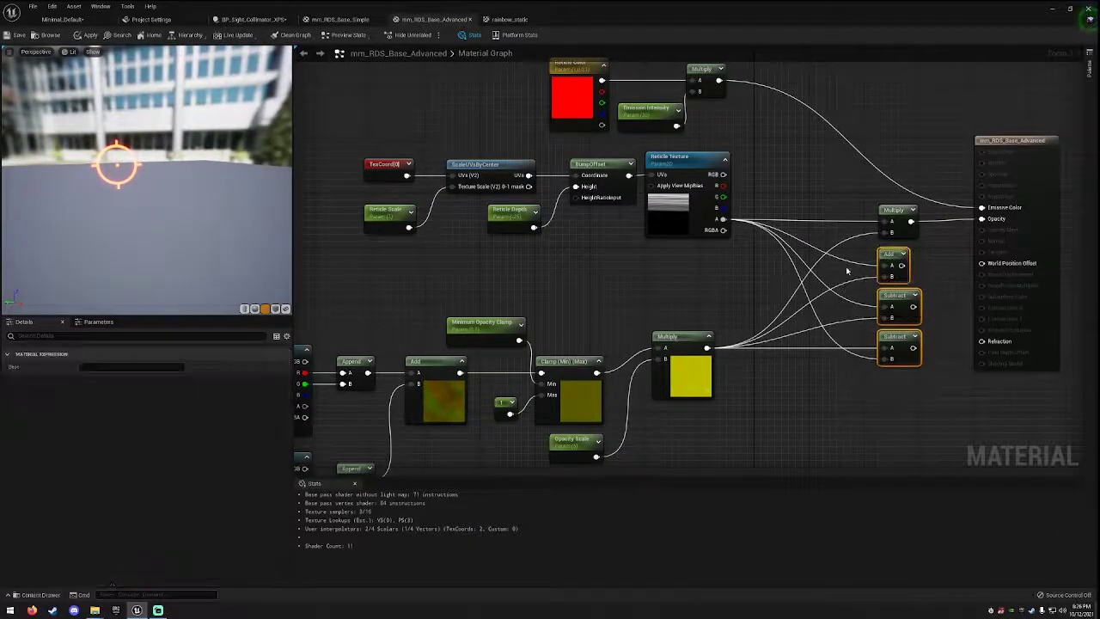
pyautogui.press('Delete')
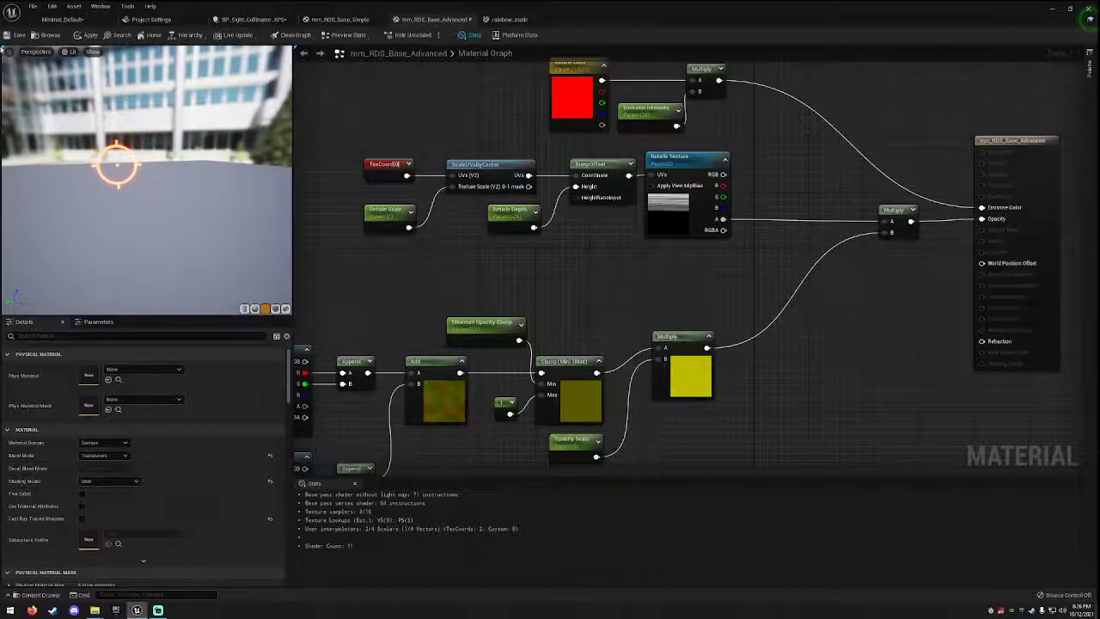
pyautogui.click(19, 35)
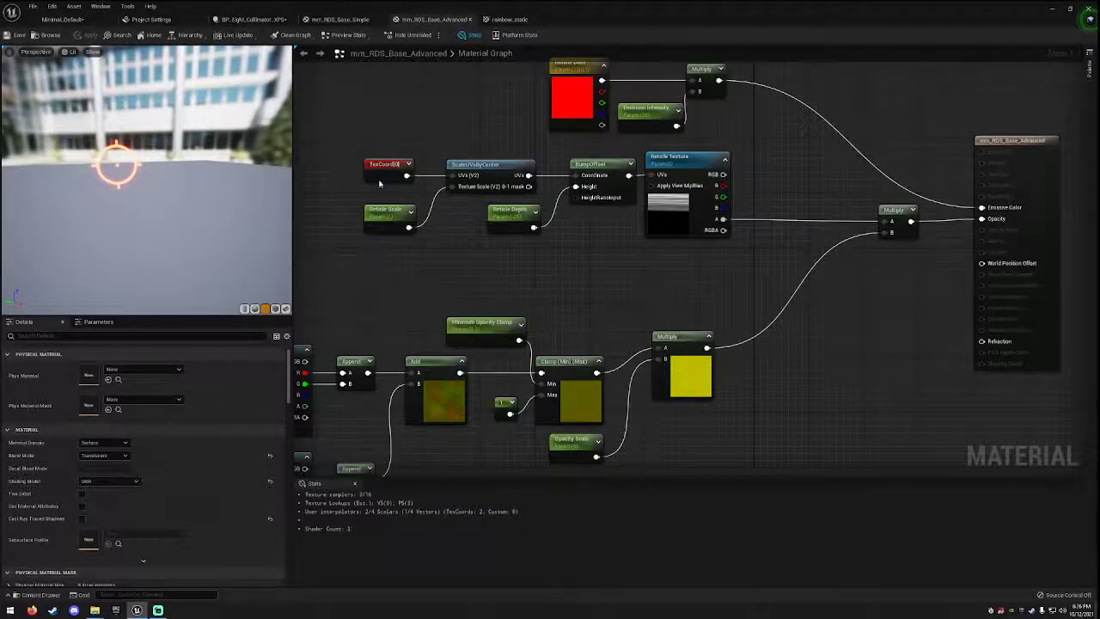
# Step: Create a material instance of mm_RDS_Base_Advanced named mi_2 and open it
pyautogui.click(61, 21)
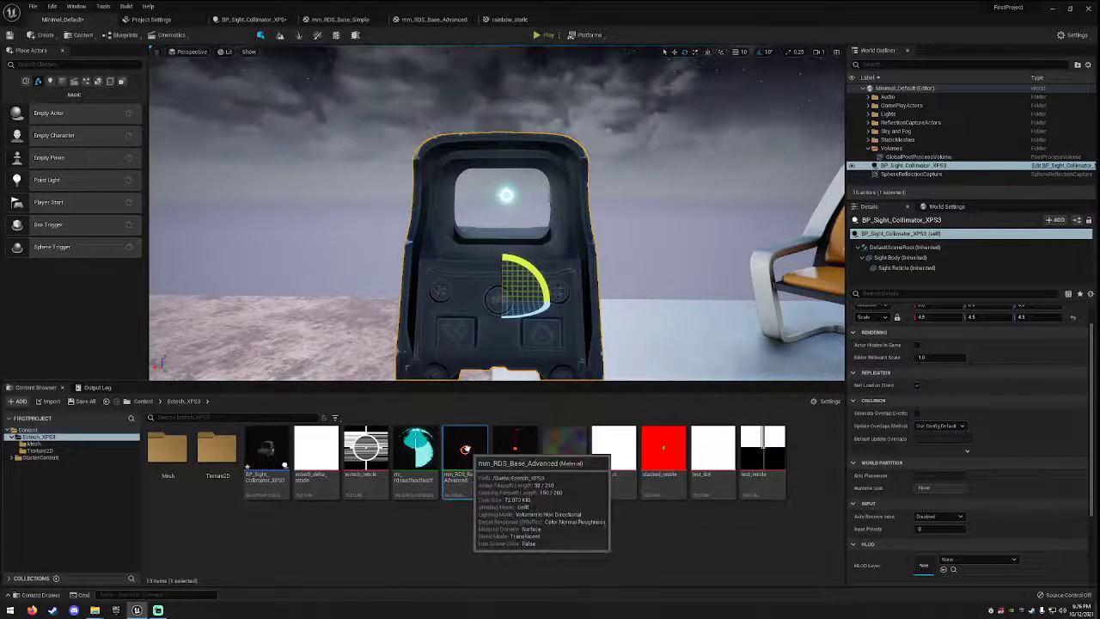
pyautogui.rightClick(465, 449)
pyautogui.click(514, 258)
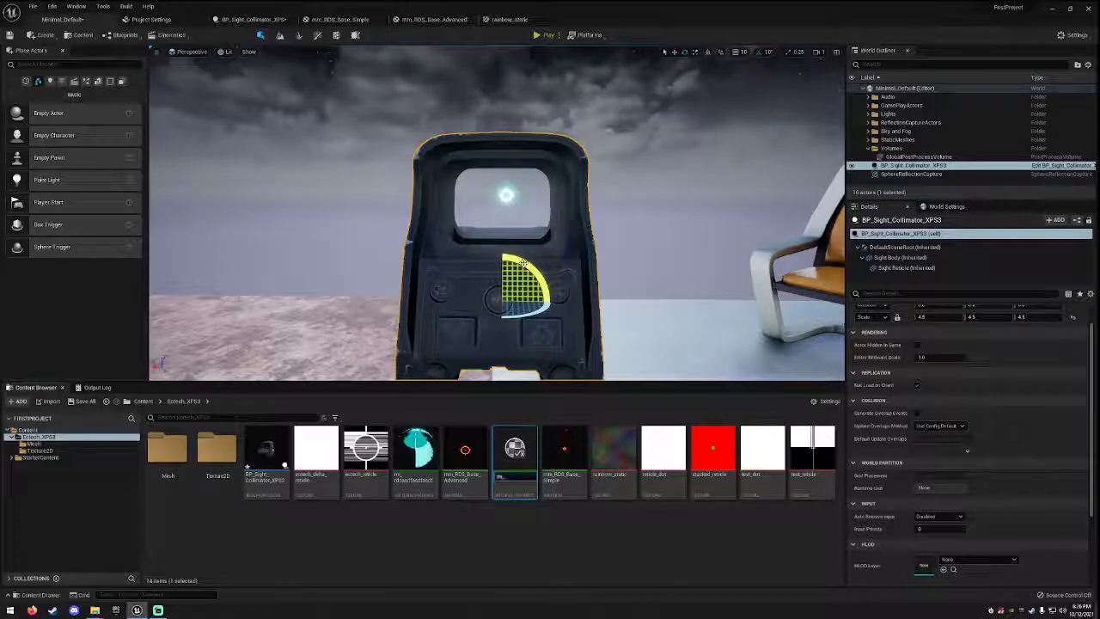
pyautogui.write('mi_2')
pyautogui.press('Return')
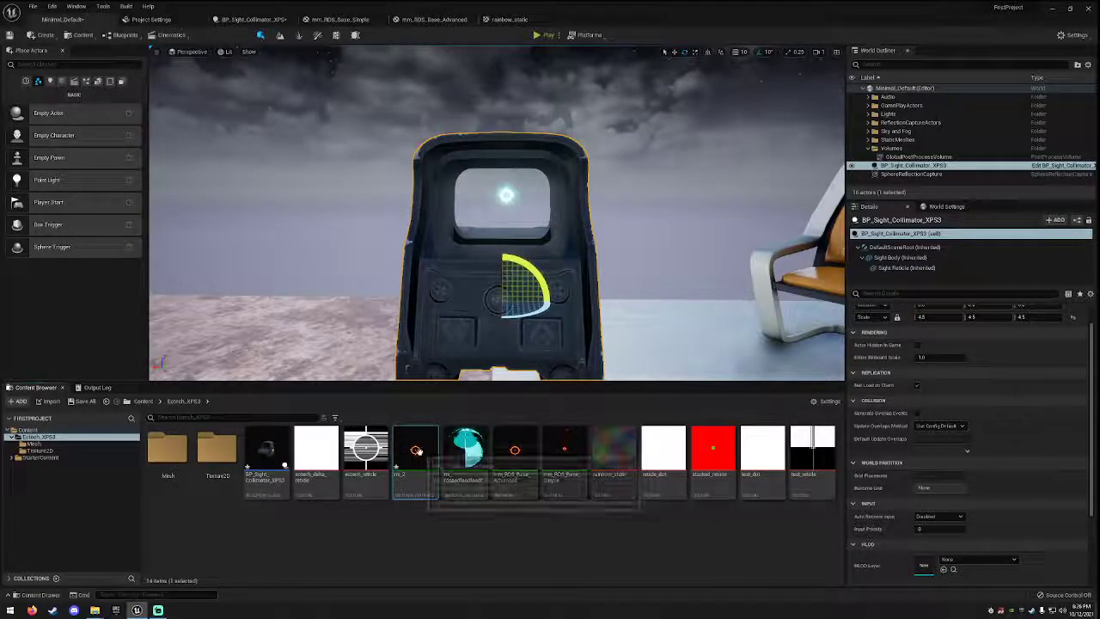
pyautogui.doubleClick(416, 450)
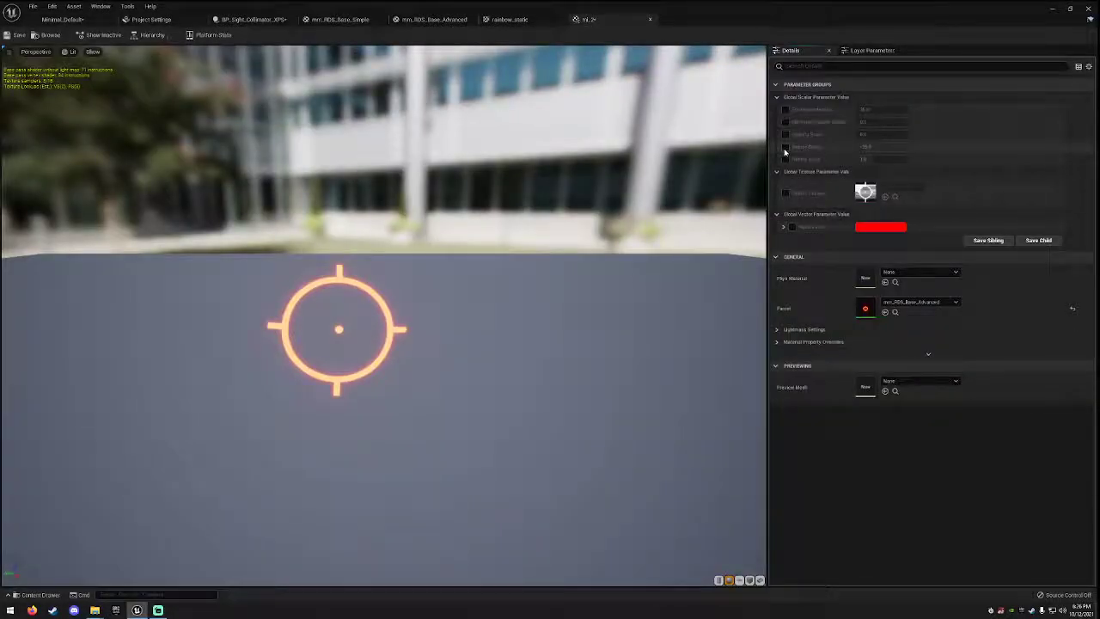
# Step: Set mi_2's Emissive Intensity to 500, leaving the minimum opacity override off
pyautogui.click(897, 111)
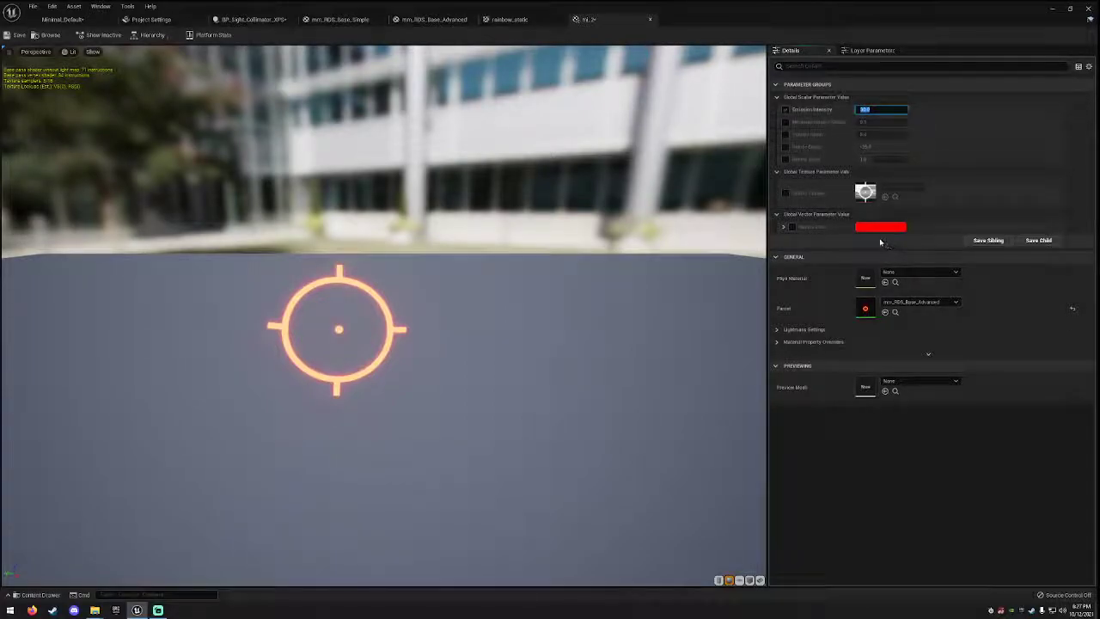
pyautogui.write('500')
pyautogui.press('Return')
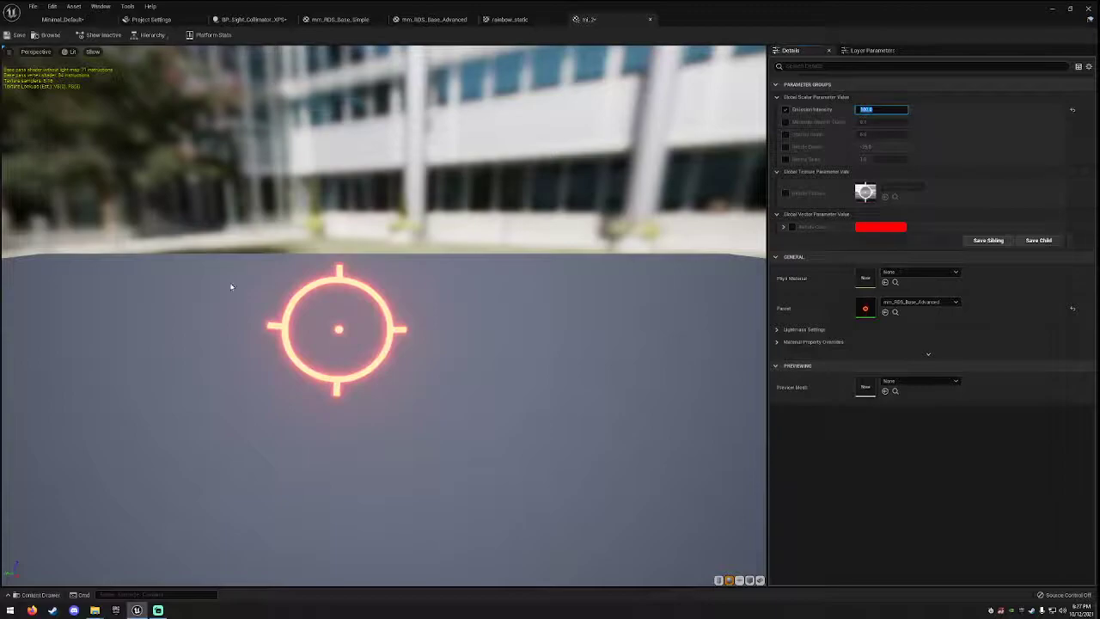
pyautogui.click(785, 123)
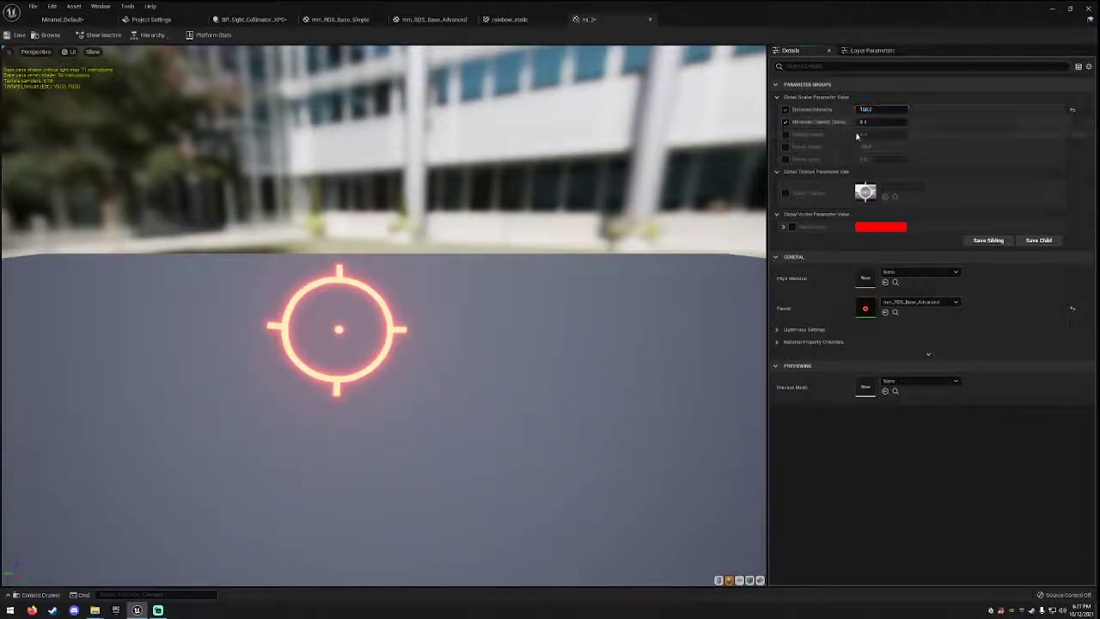
pyautogui.click(785, 123)
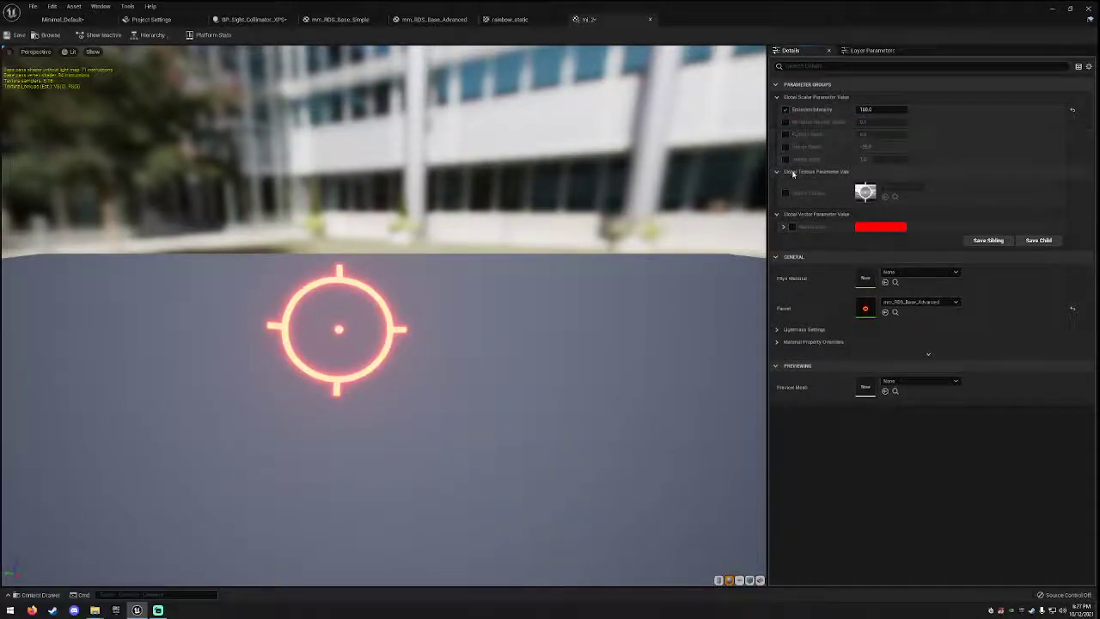
# Step: Override Reticle Depth to -175 and Reticle Scale to 0.5
pyautogui.click(786, 147)
pyautogui.click(877, 147)
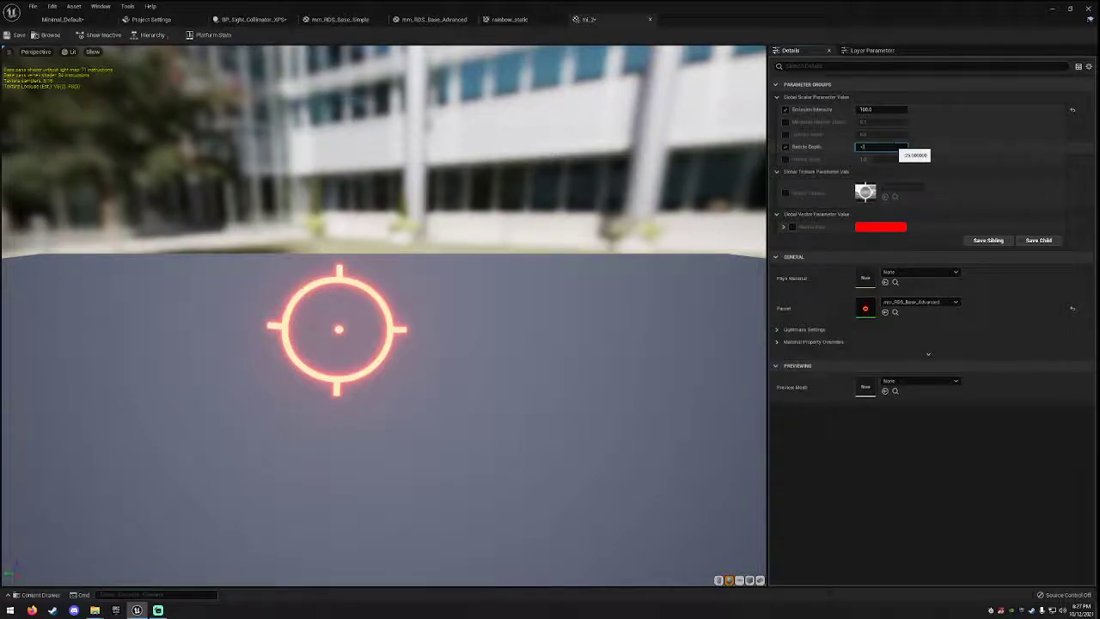
pyautogui.write('-175')
pyautogui.press('Return')
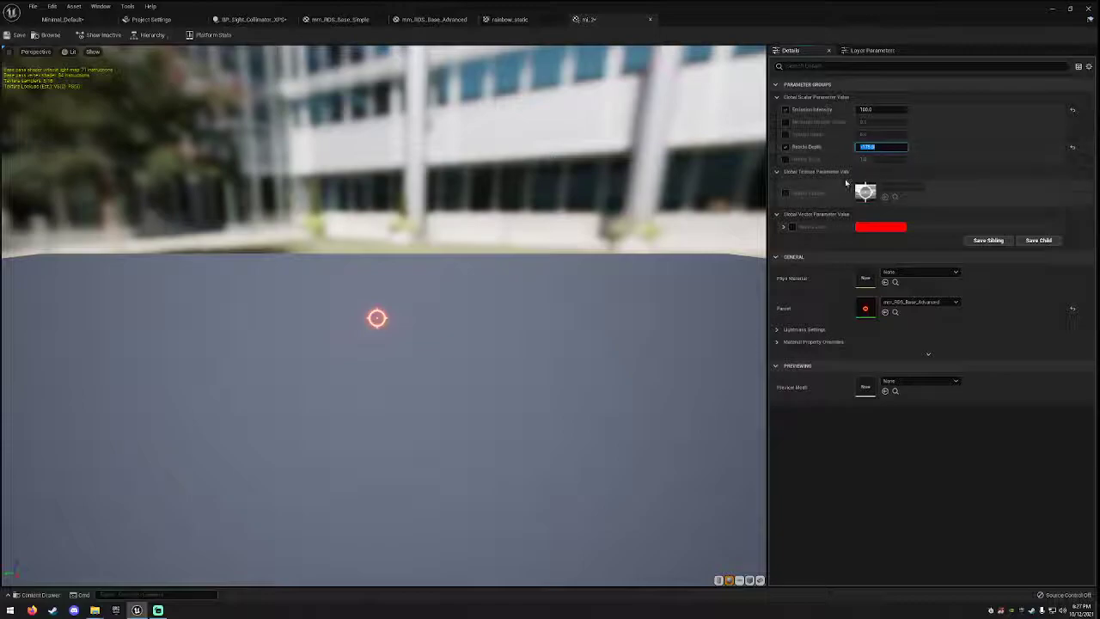
pyautogui.click(785, 159)
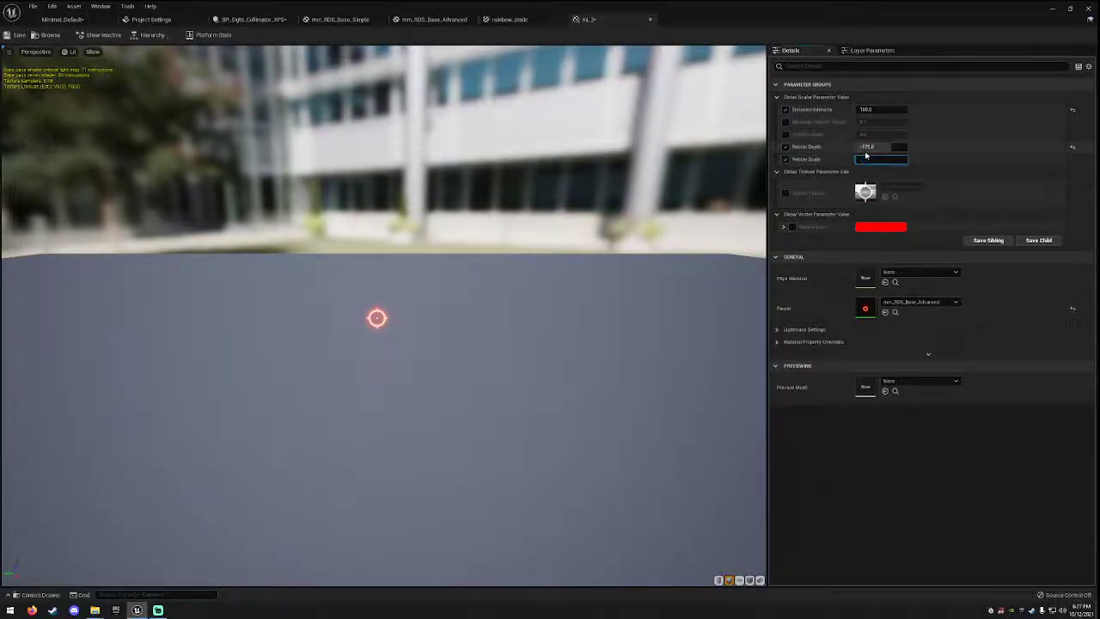
pyautogui.click(866, 158)
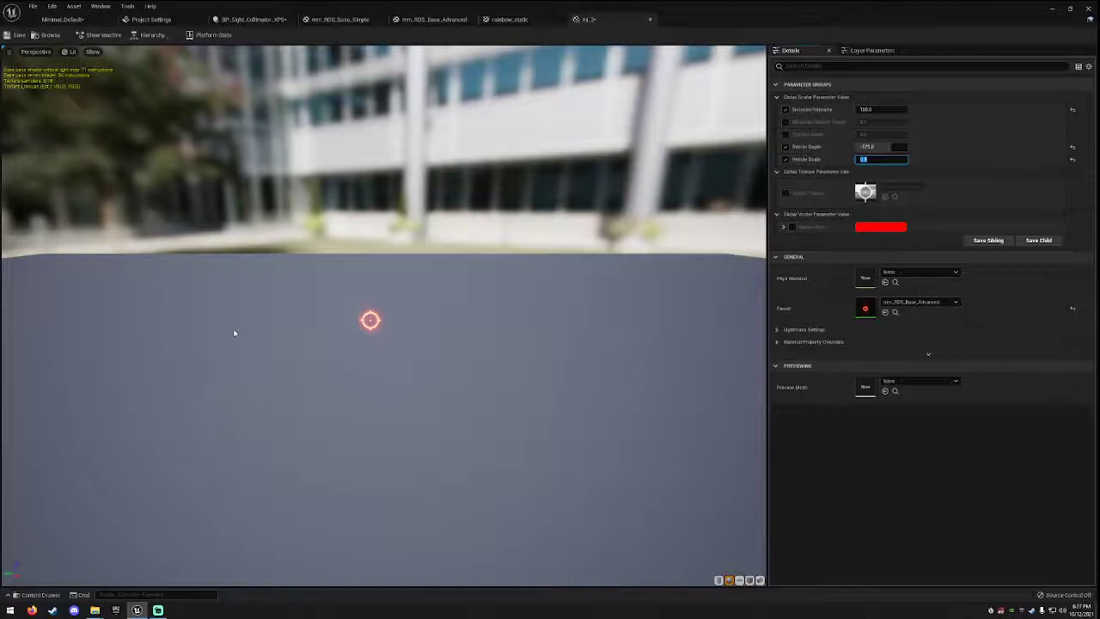
# Step: Override the Reticle Texture parameter with eotech_delta_reticle
pyautogui.click(785, 193)
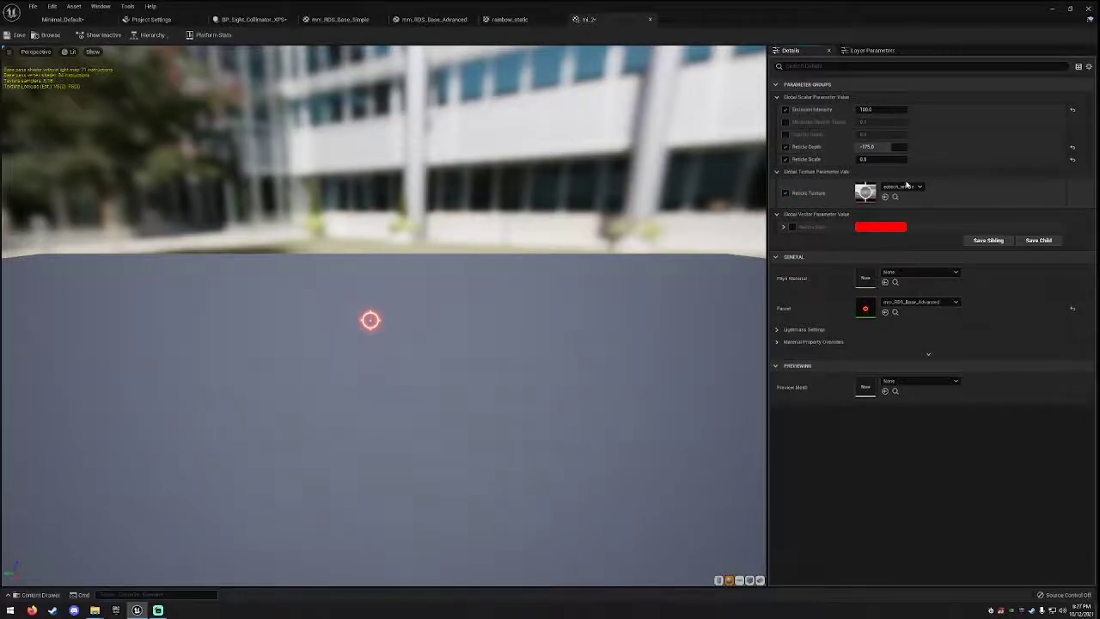
pyautogui.click(907, 186)
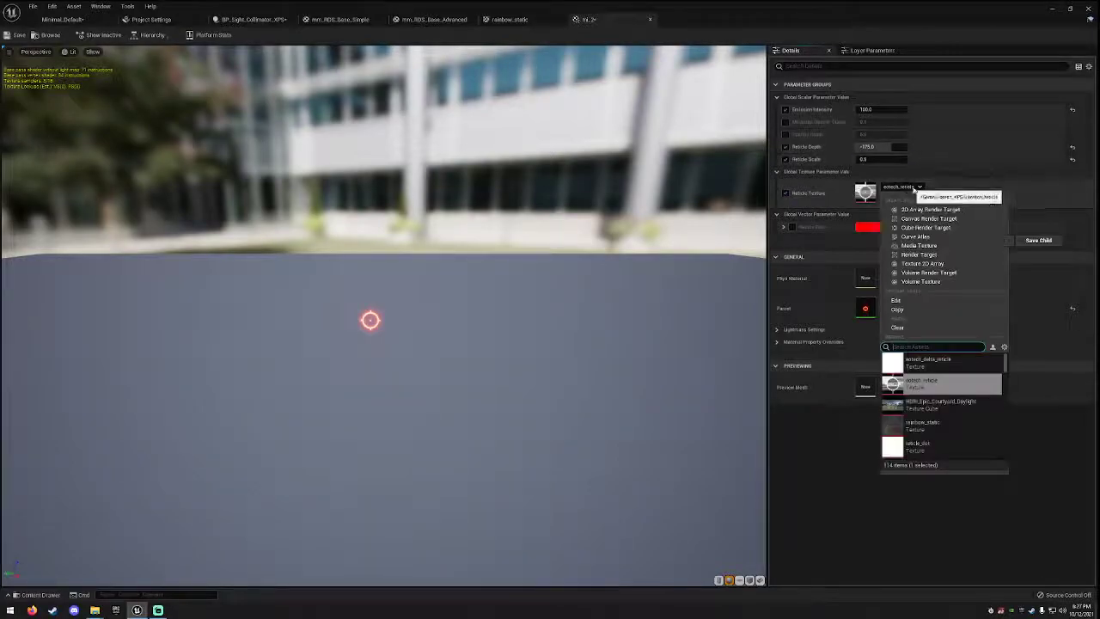
pyautogui.click(936, 363)
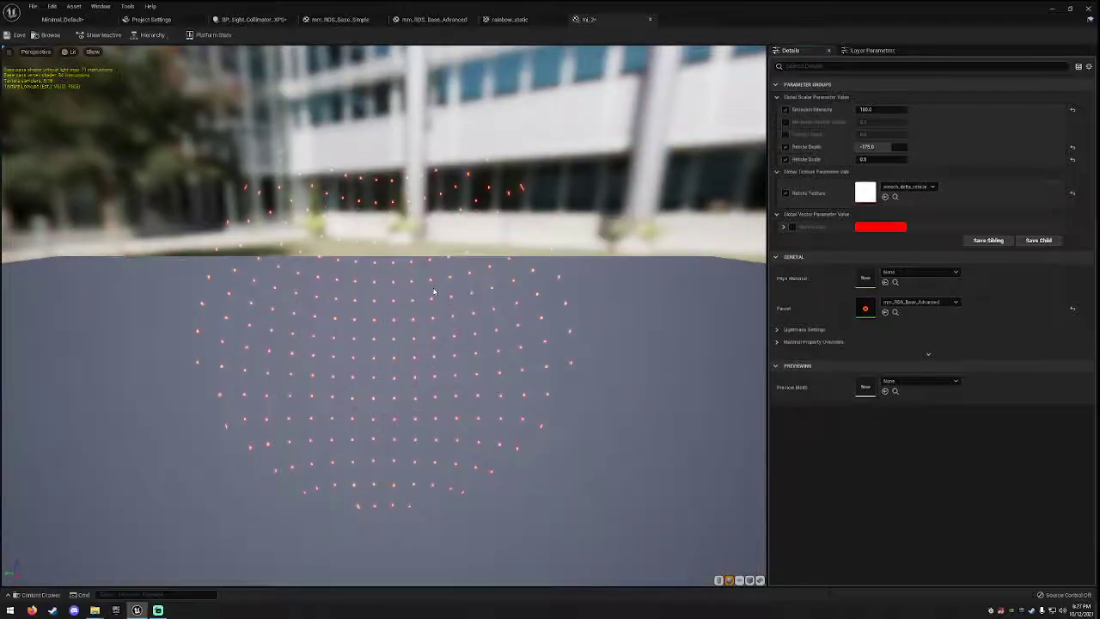
# Step: Set the eotech_delta_reticle texture's X and Y tiling methods to Clamp
pyautogui.doubleClick(865, 192)
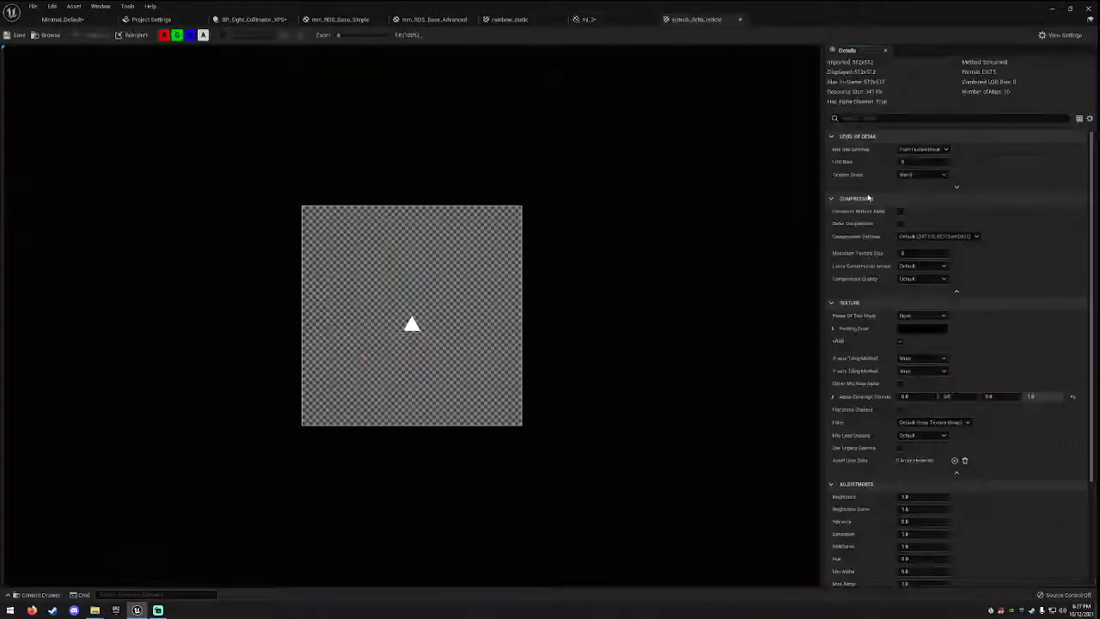
pyautogui.click(922, 358)
pyautogui.click(913, 376)
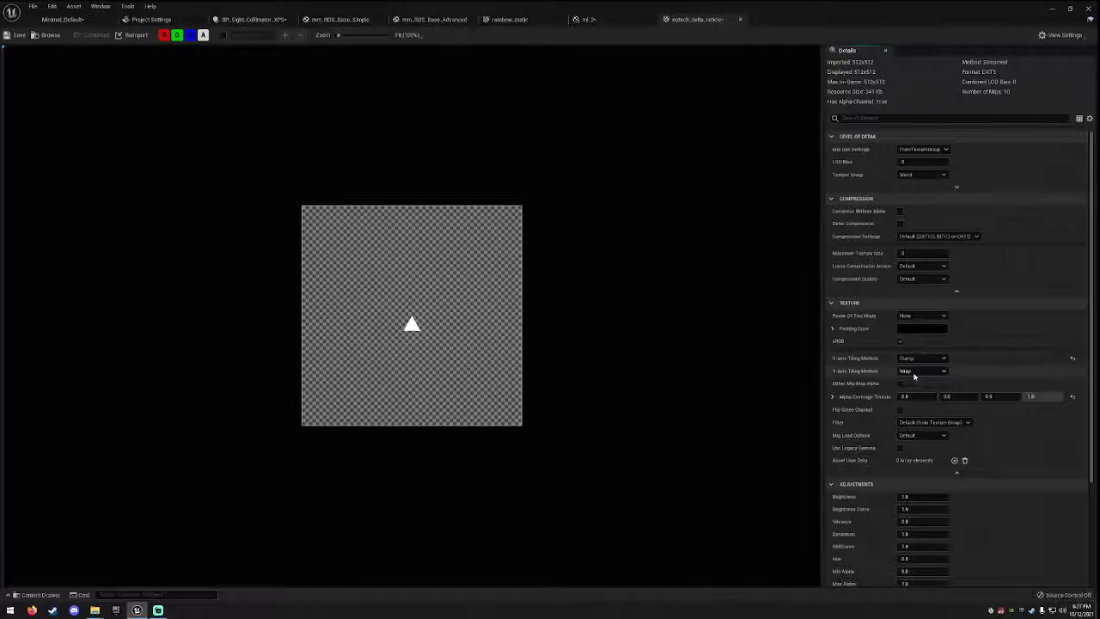
pyautogui.click(913, 374)
pyautogui.click(914, 388)
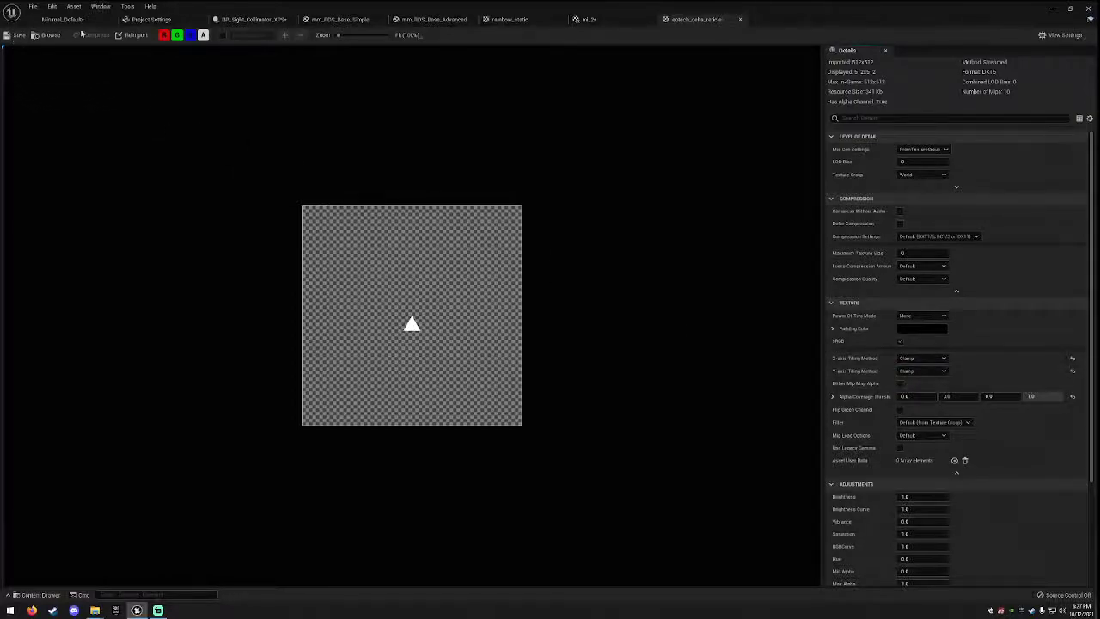
# Step: Change mi_2's Reticle Color from red to pale cyan-white, then return to BP_Sight_Collimator_XPS3
pyautogui.click(588, 19)
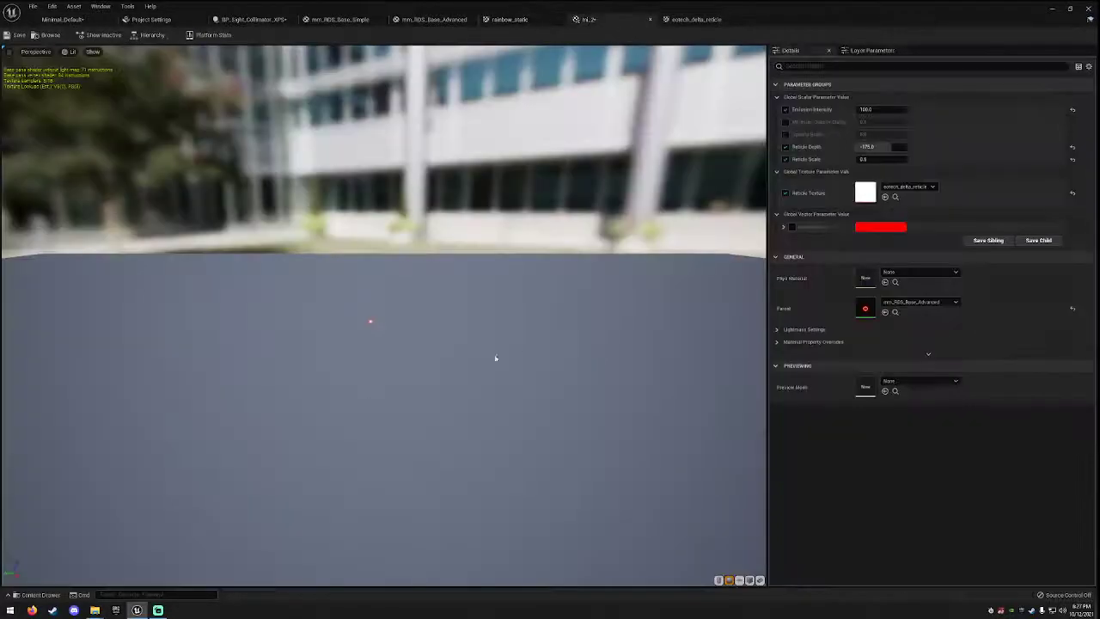
pyautogui.moveTo(376, 322); pyautogui.dragTo(370, 319)
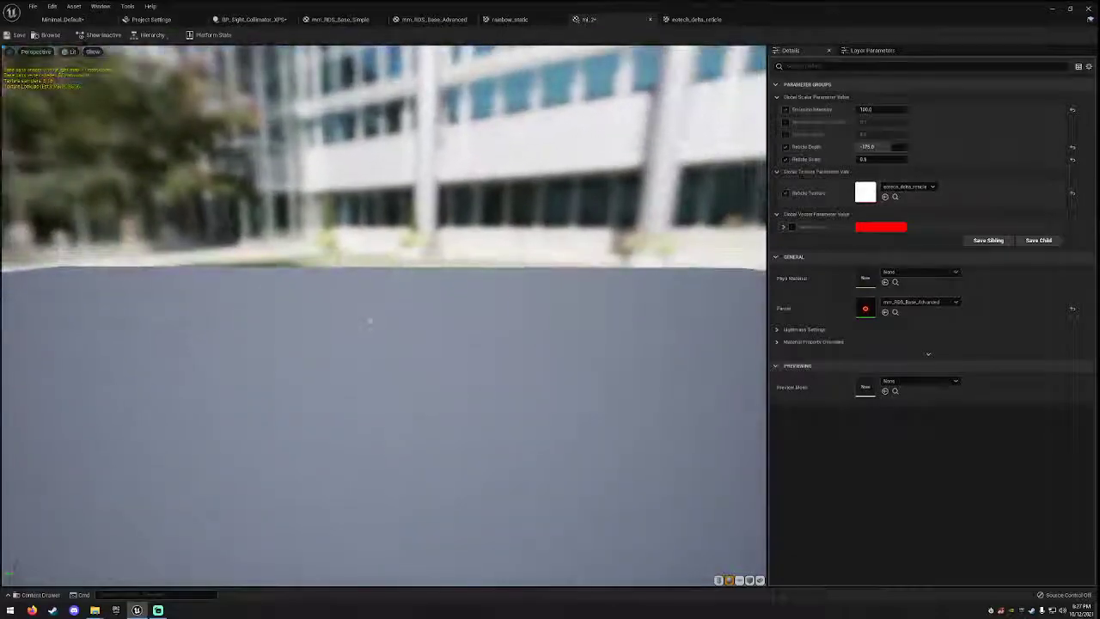
pyautogui.click(878, 228)
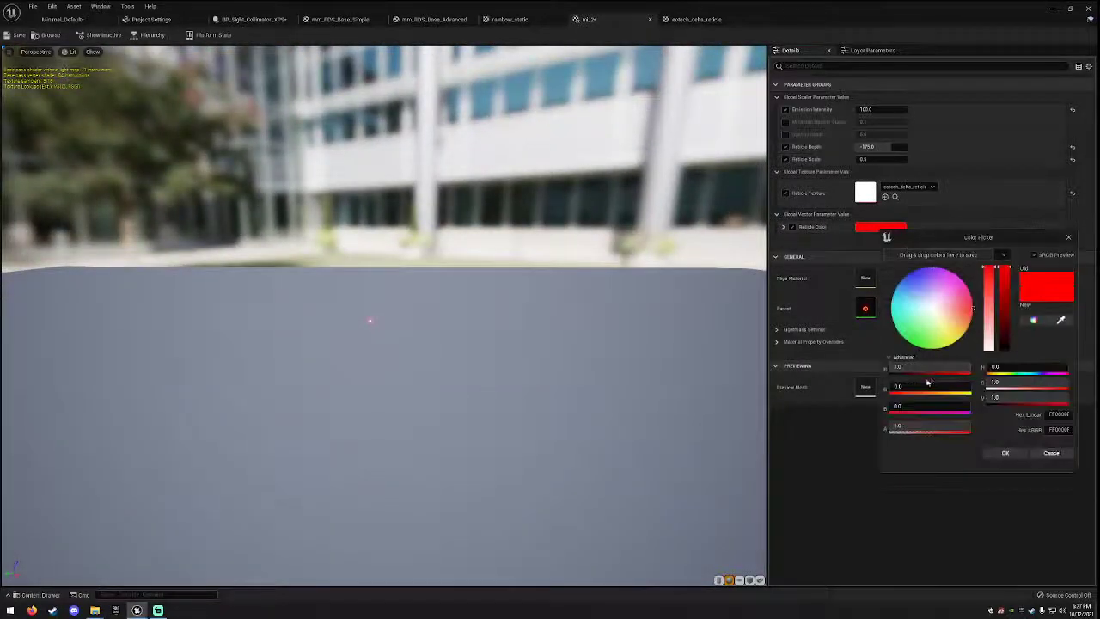
pyautogui.moveTo(923, 309); pyautogui.dragTo(919, 313)
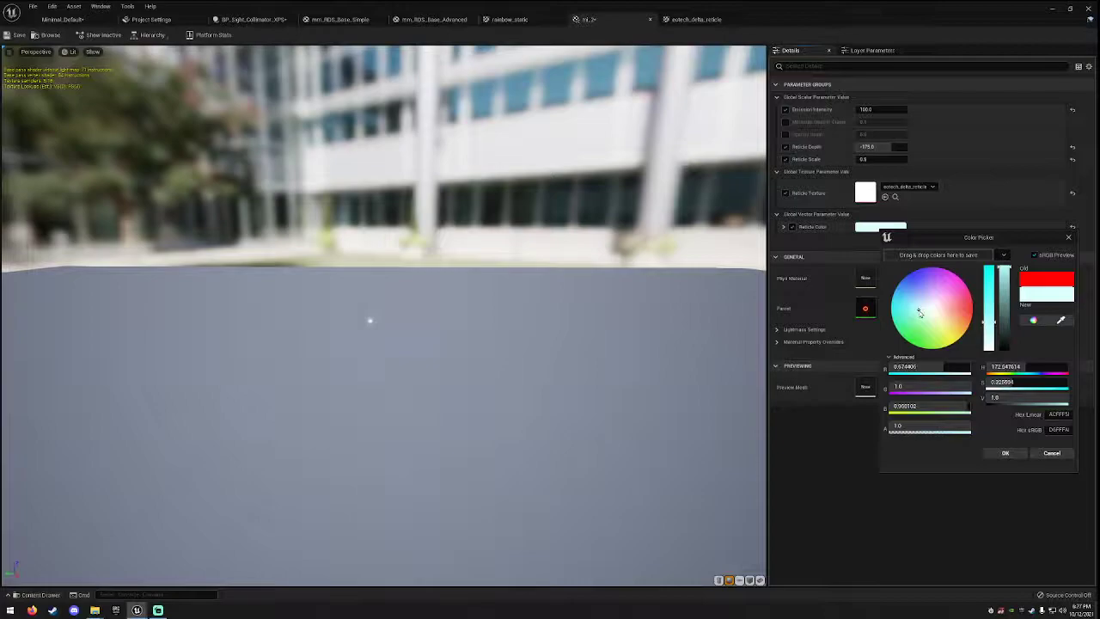
pyautogui.click(1004, 453)
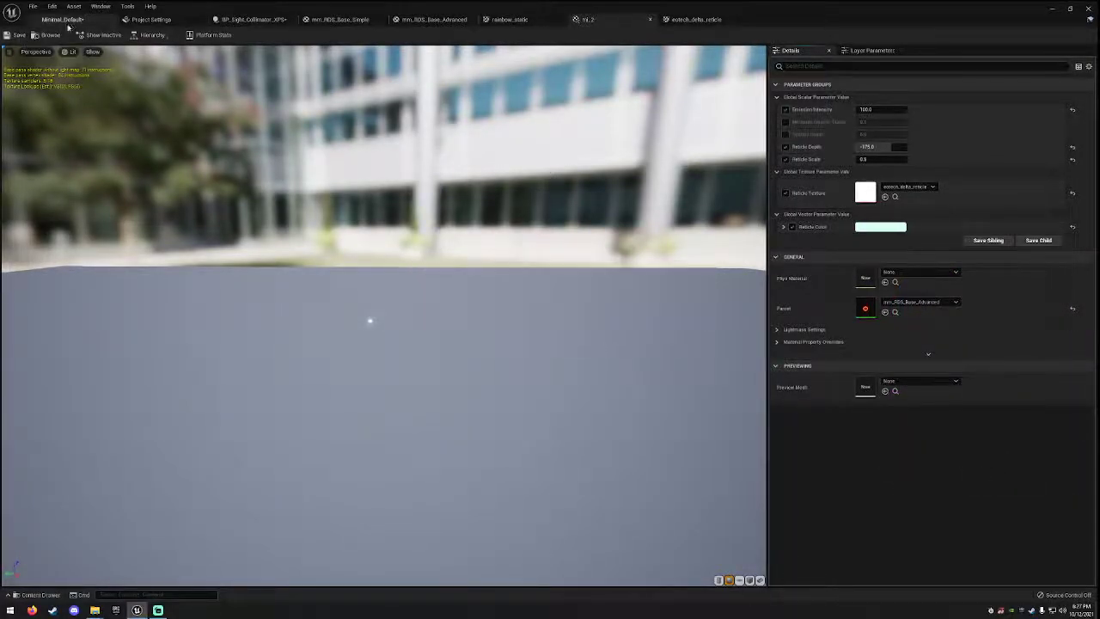
pyautogui.click(254, 19)
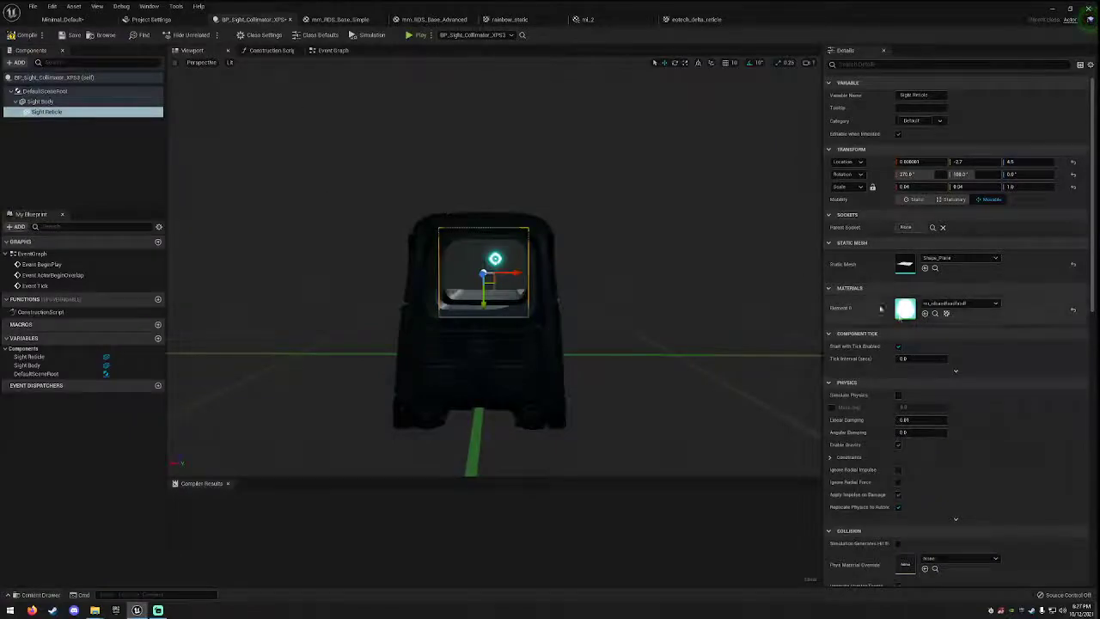
# Step: Assign mi_2 to the Sight Reticle's Element 0, then view the sight up close in Minimal_Default
pyautogui.click(960, 304)
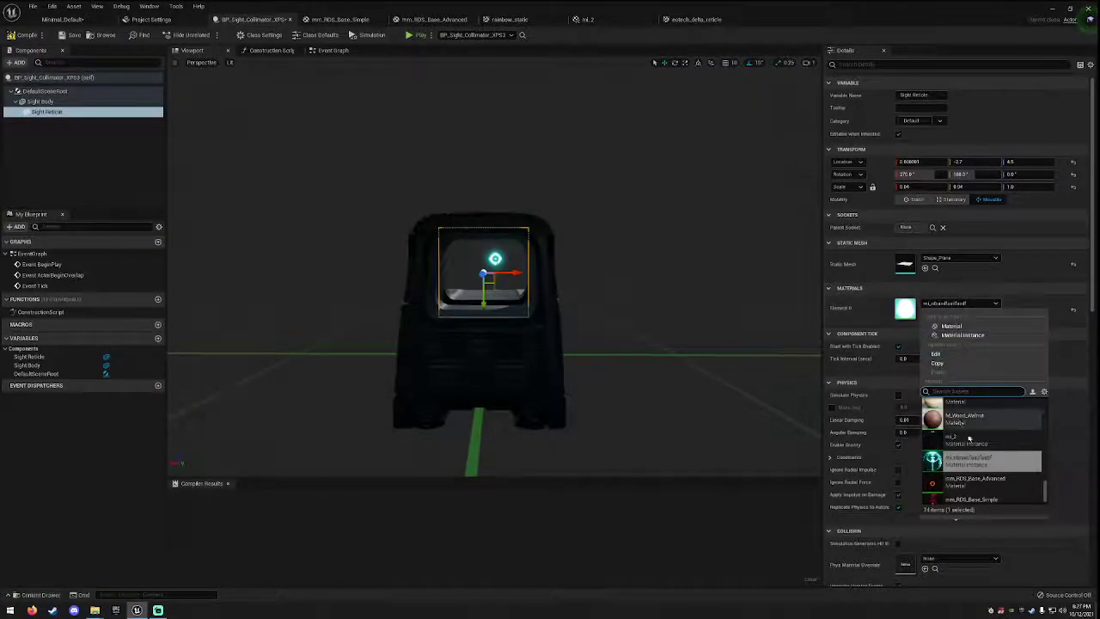
pyautogui.click(967, 437)
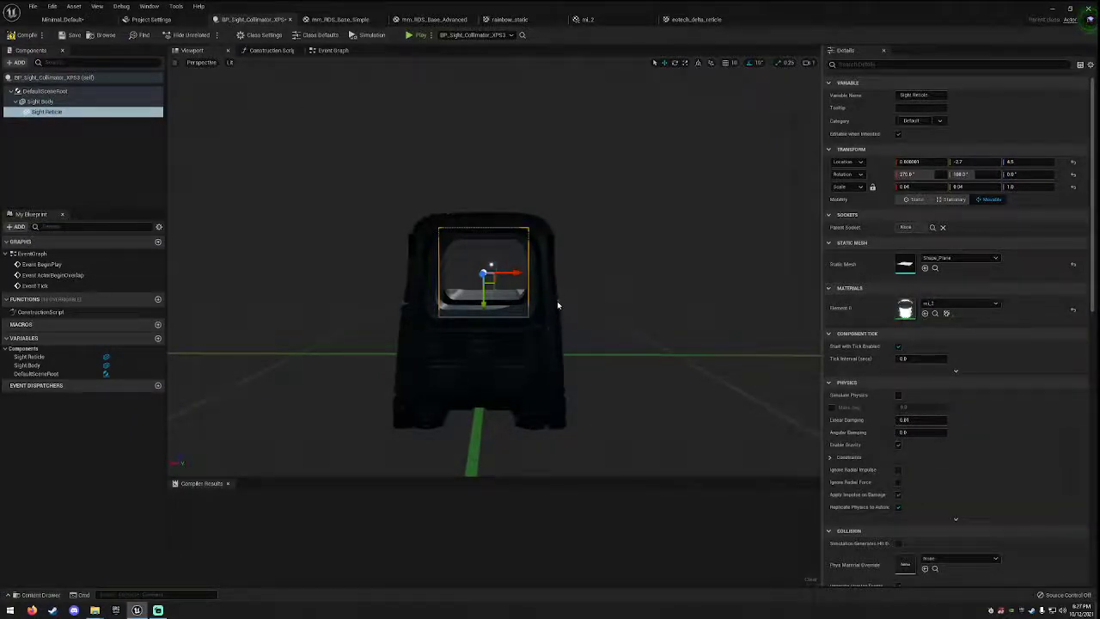
pyautogui.moveTo(557, 305)
pyautogui.mouseDown(button='right')
pyautogui.moveTo(533, 299)
pyautogui.moveTo(554, 299)
pyautogui.mouseUp(button='right')
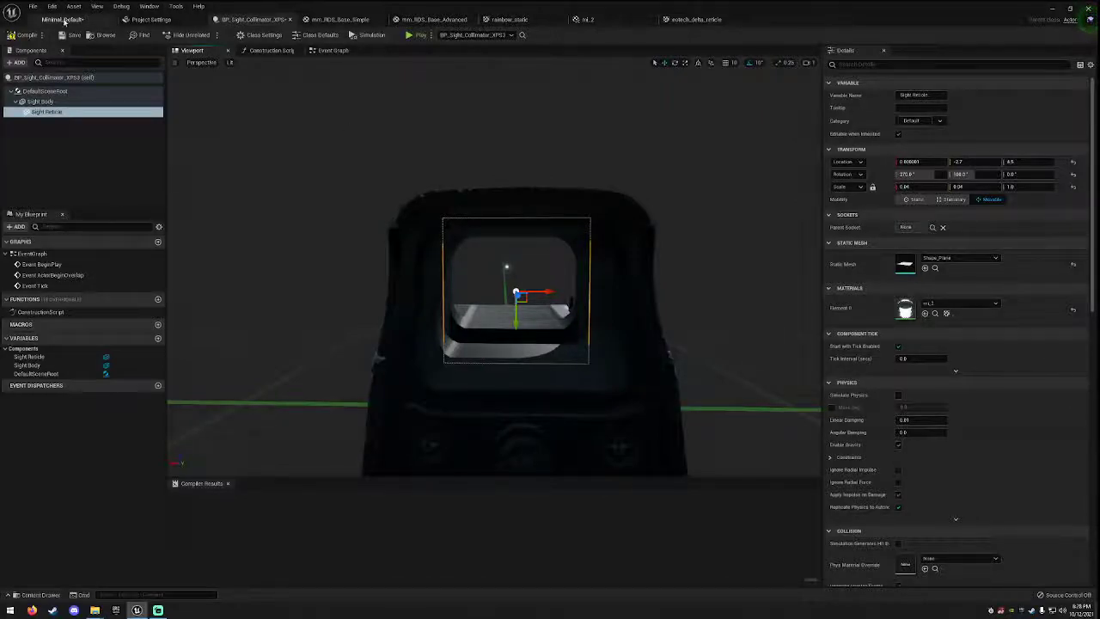
pyautogui.click(62, 19)
pyautogui.moveTo(497, 215); pyautogui.dragTo(576, 204, button='right')
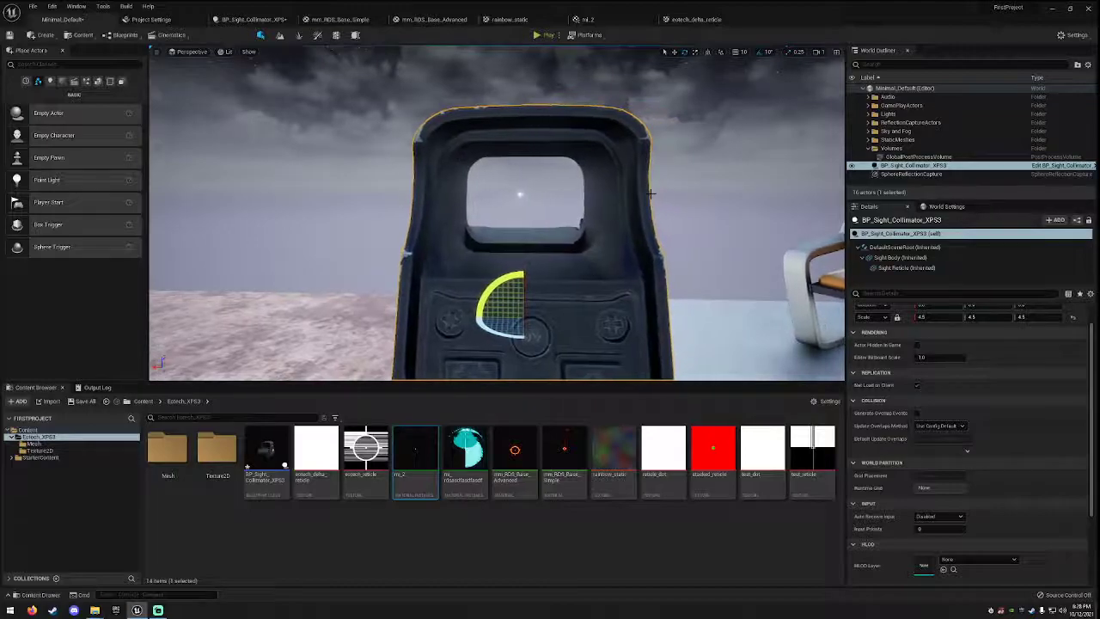